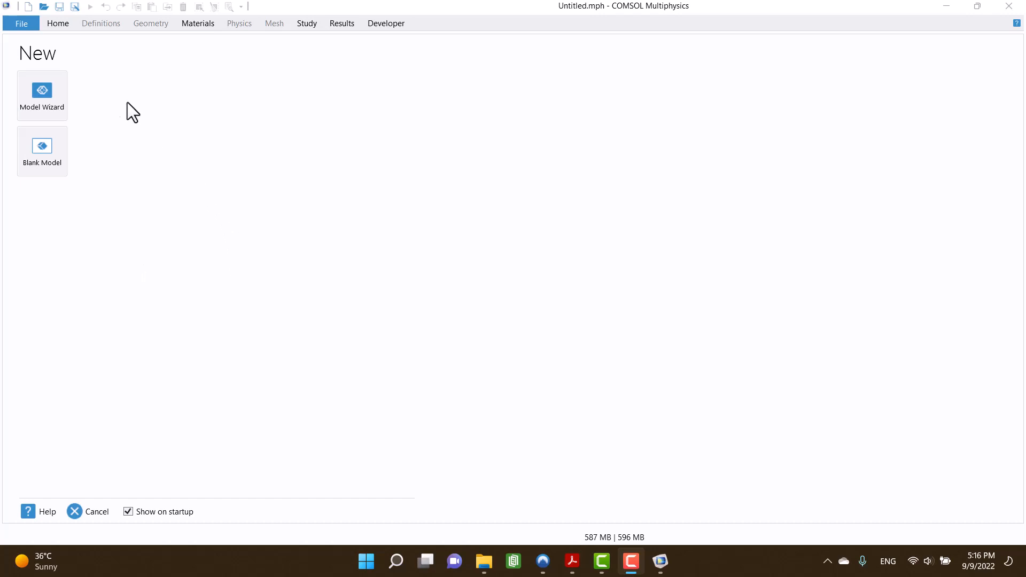
Start a 3D model through the Model Wizard and add the Pressure Acoustics, Frequency Domain physics interface.
left_click(56, 86)
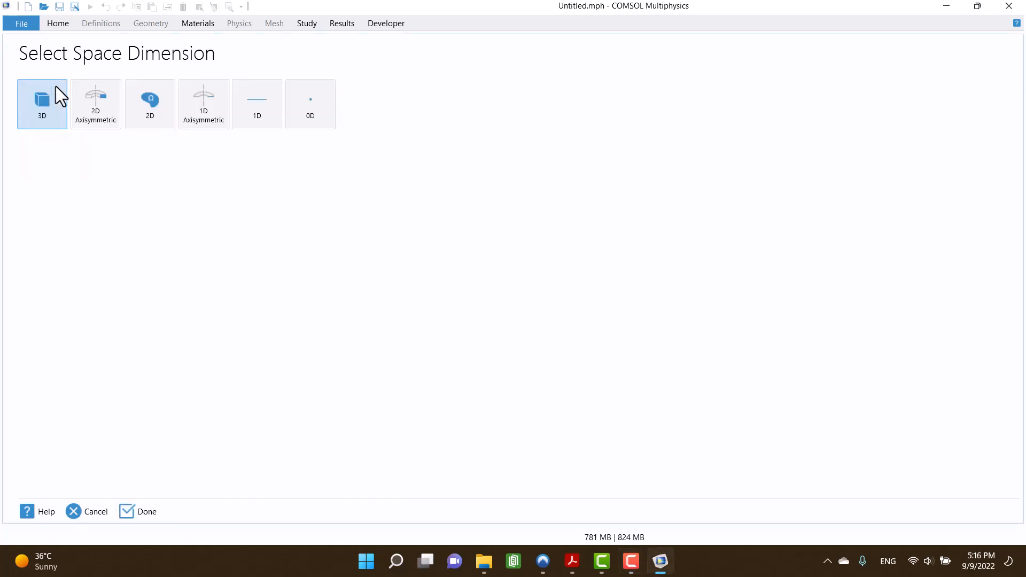
left_click(56, 85)
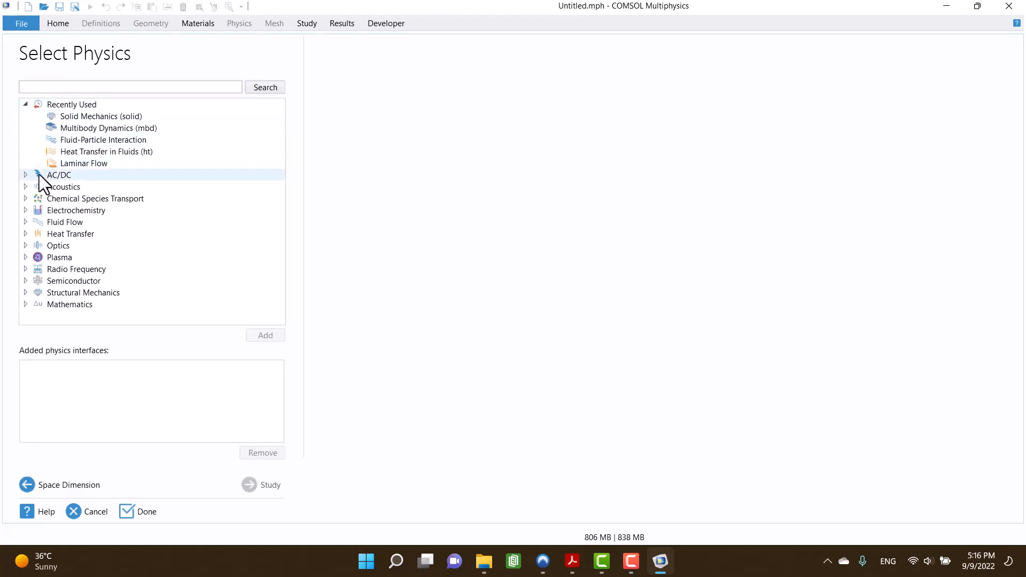
left_click(25, 188)
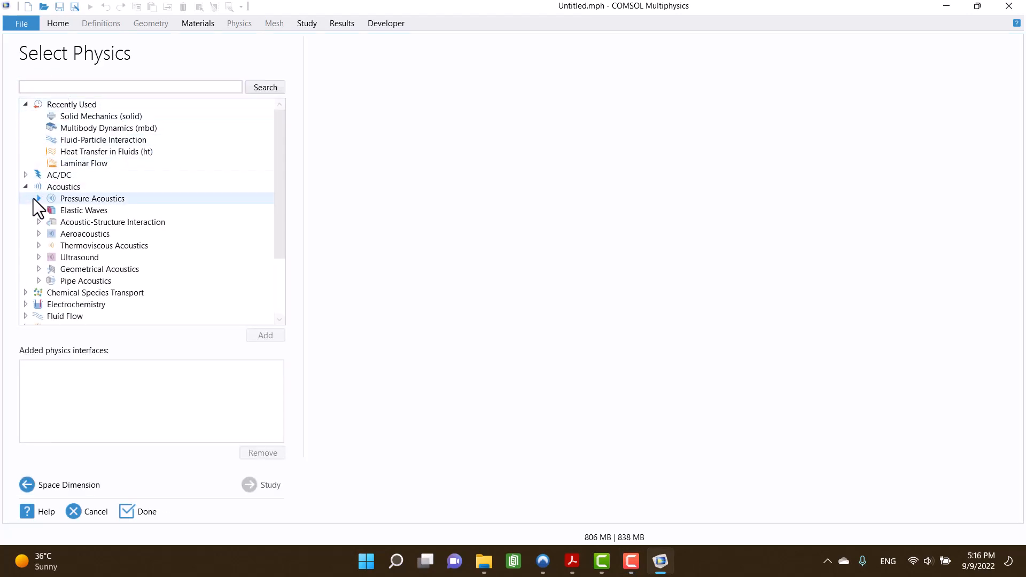
left_click(35, 198)
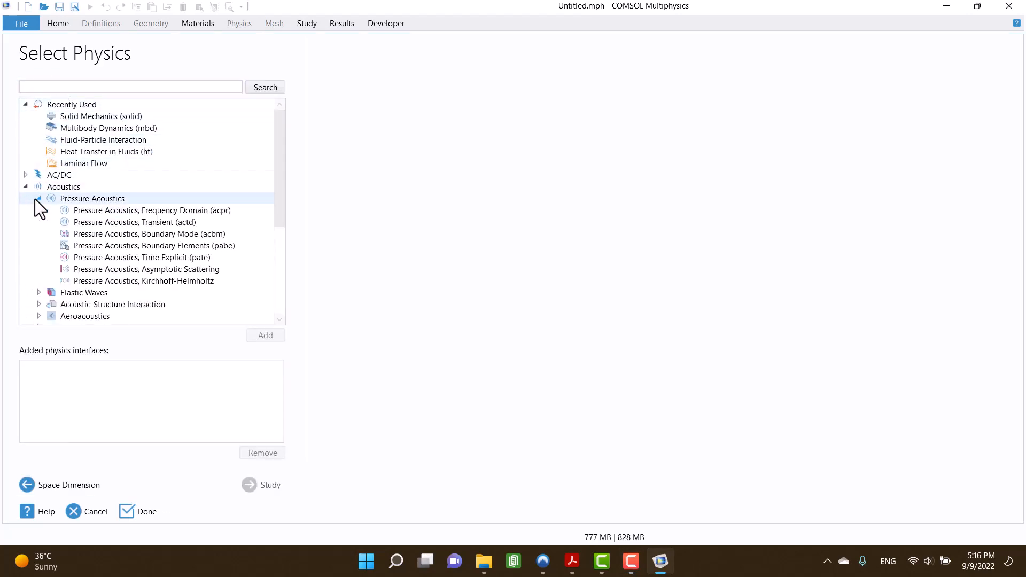
left_click(78, 211)
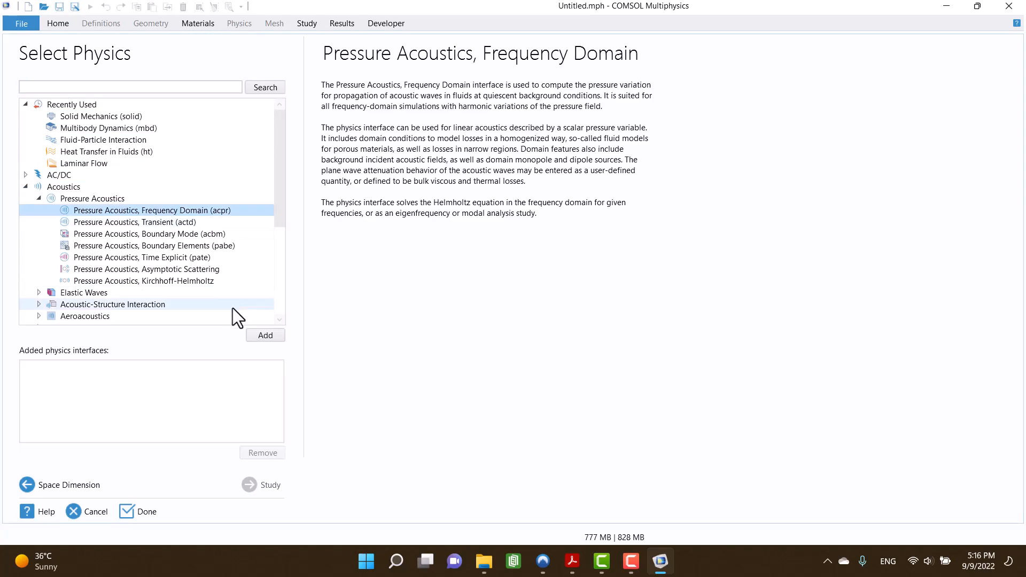
left_click(264, 335)
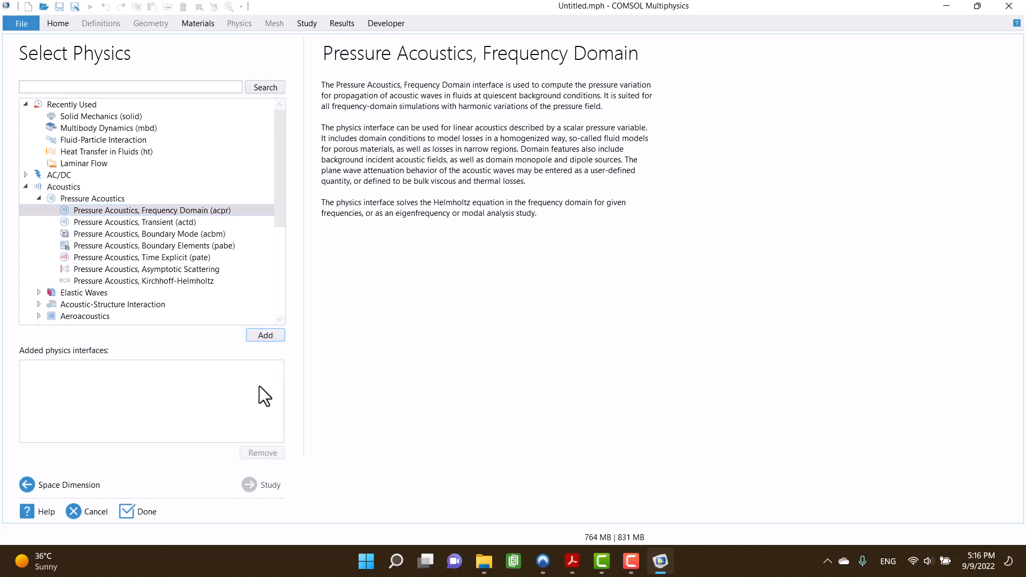
Choose a Frequency Domain study for the model and finish the wizard setup.
left_click(267, 484)
left_click(92, 118)
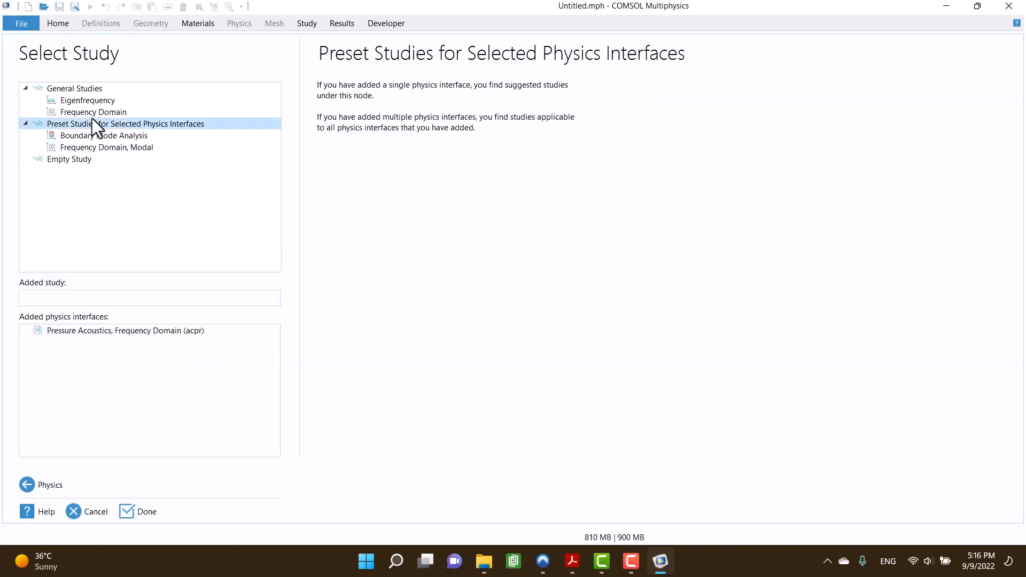
left_click(92, 114)
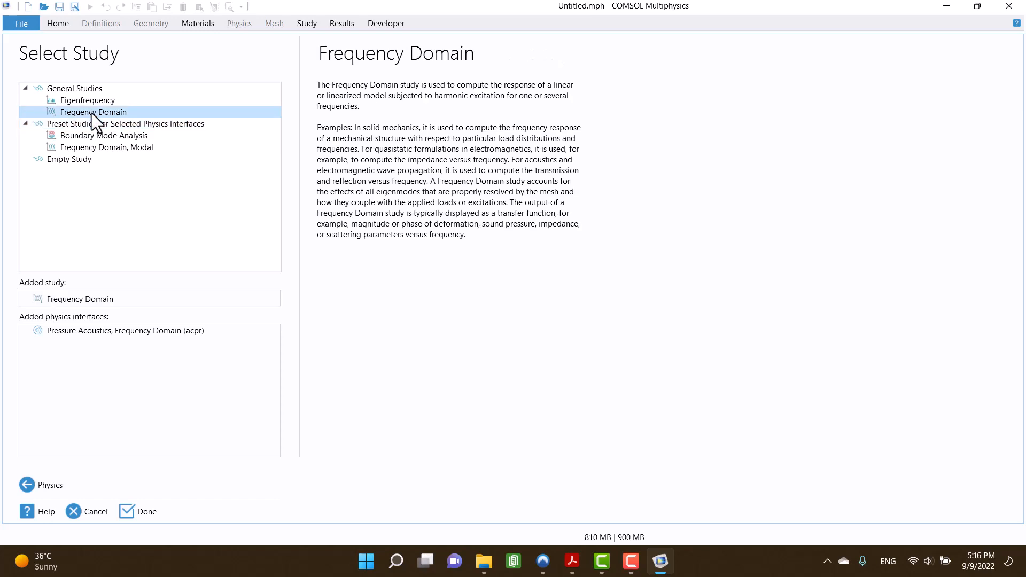
left_click(139, 520)
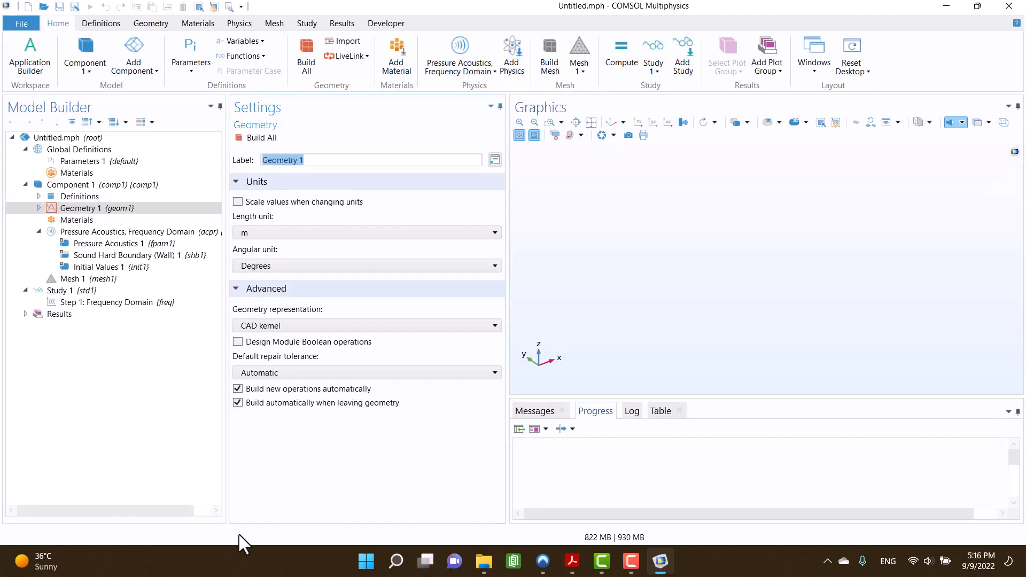
Set the geometry's length unit to cm and build a solid cylinder with radius 1 cm and height 5 cm.
left_click(272, 235)
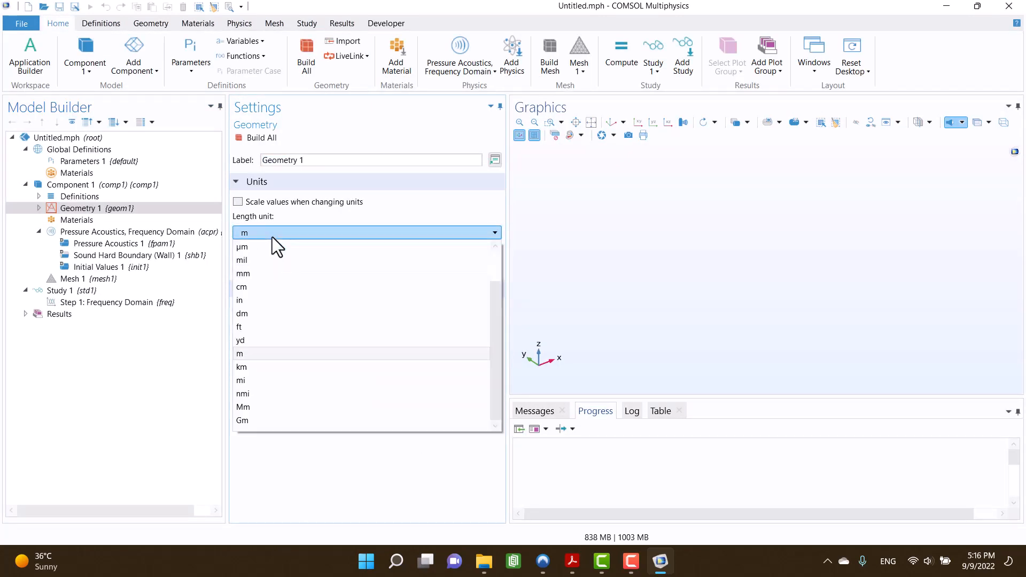
left_click(254, 287)
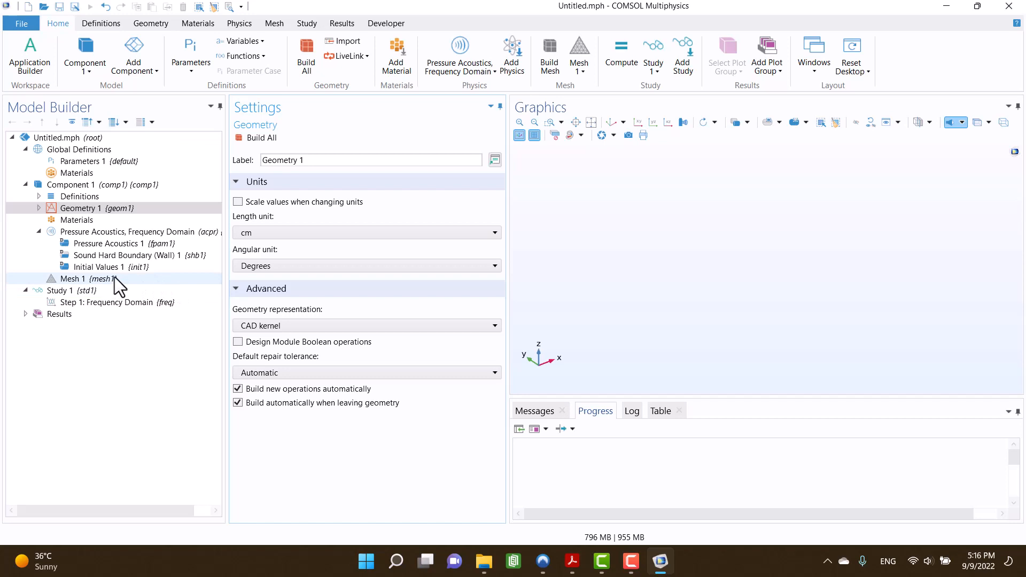
right_click(61, 210)
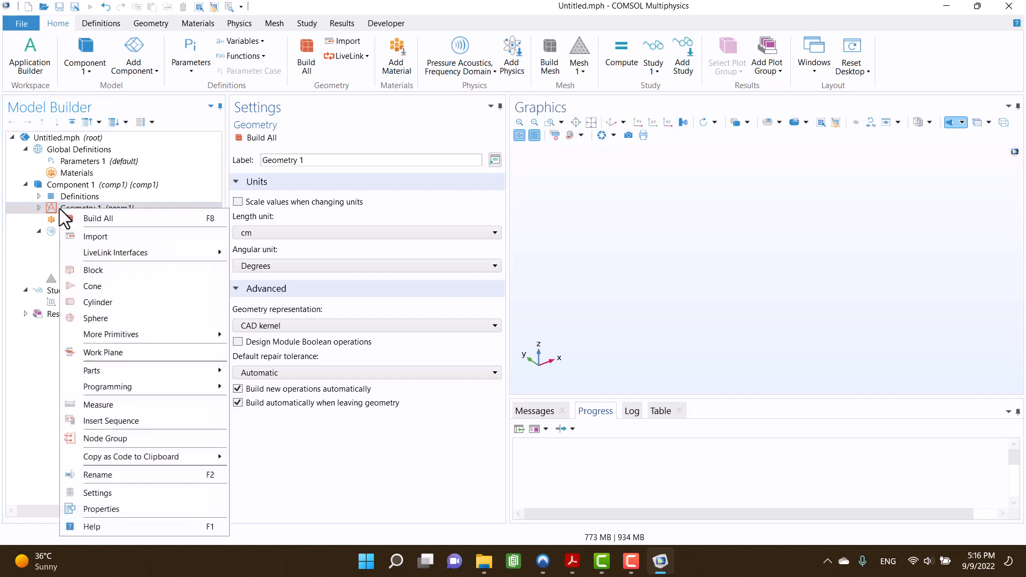
key("Escape")
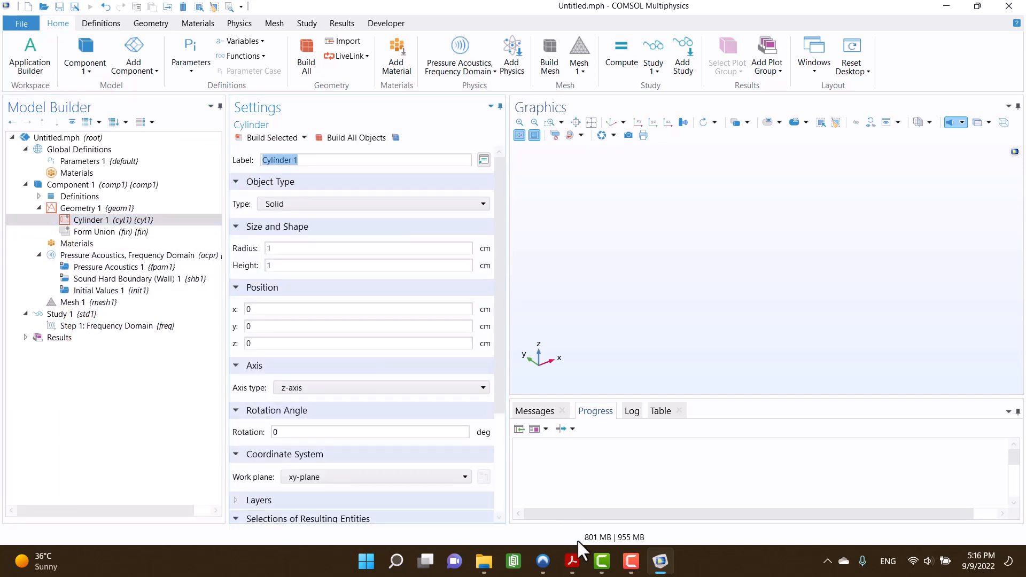
left_click(579, 557)
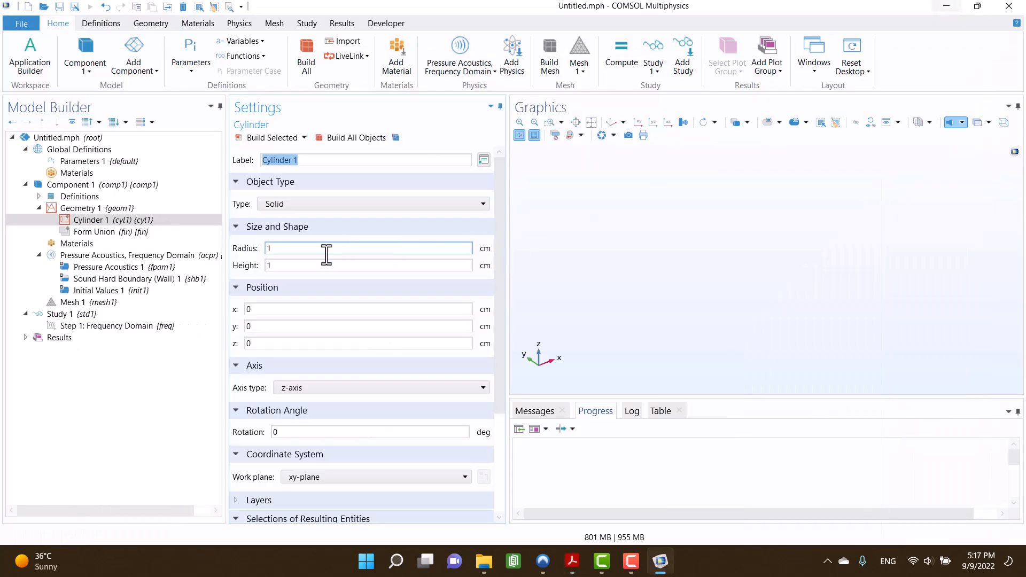
left_click(320, 264)
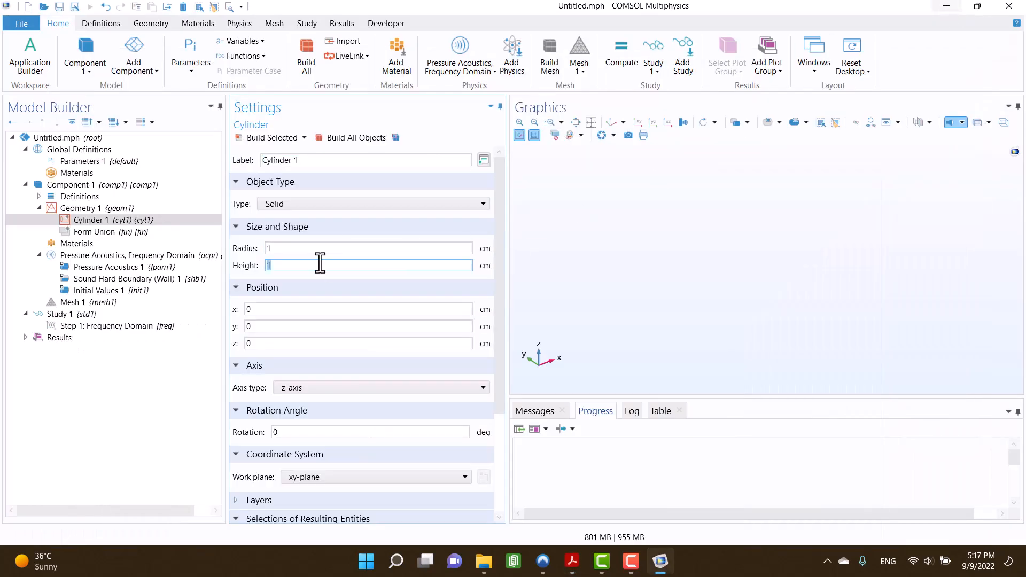
left_click(272, 138)
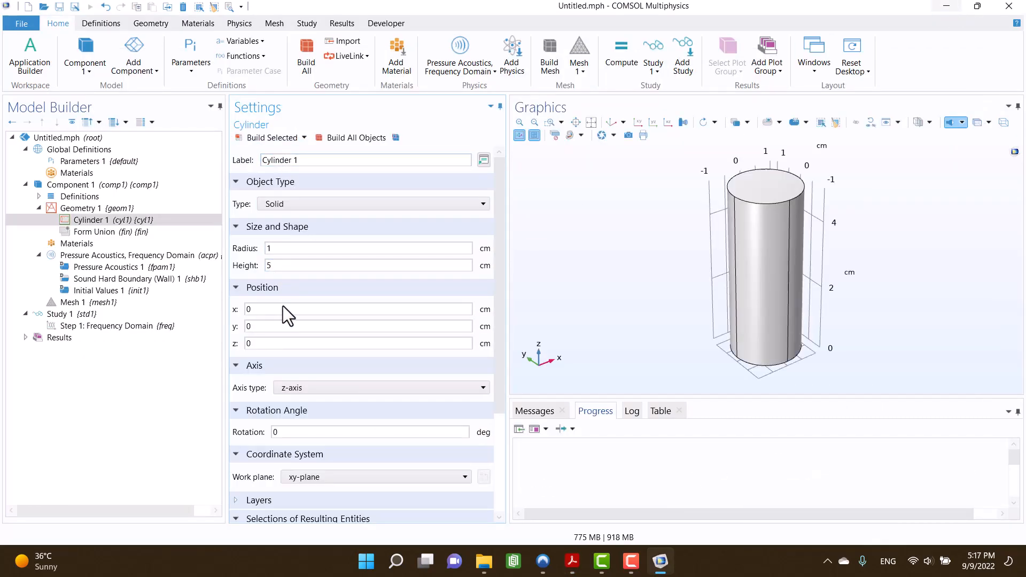
Orient the first cylinder along the x-axis and rebuild it.
left_click(306, 388)
left_click(305, 398)
left_click(280, 136)
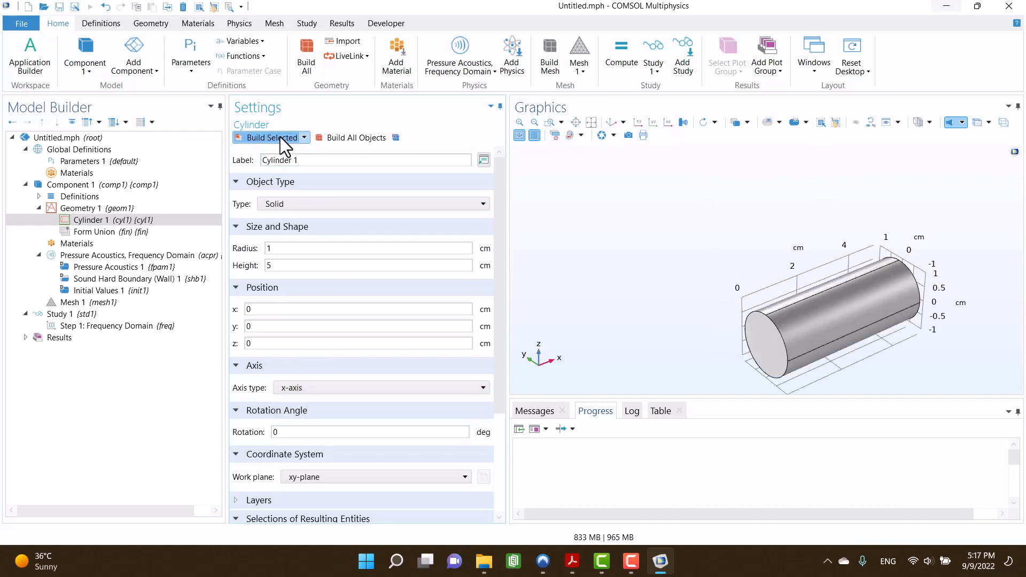
Add and build a second solid cylinder with radius 4 cm and height 20 cm, positioned at x = 5 cm.
left_click(96, 208)
right_click(95, 209)
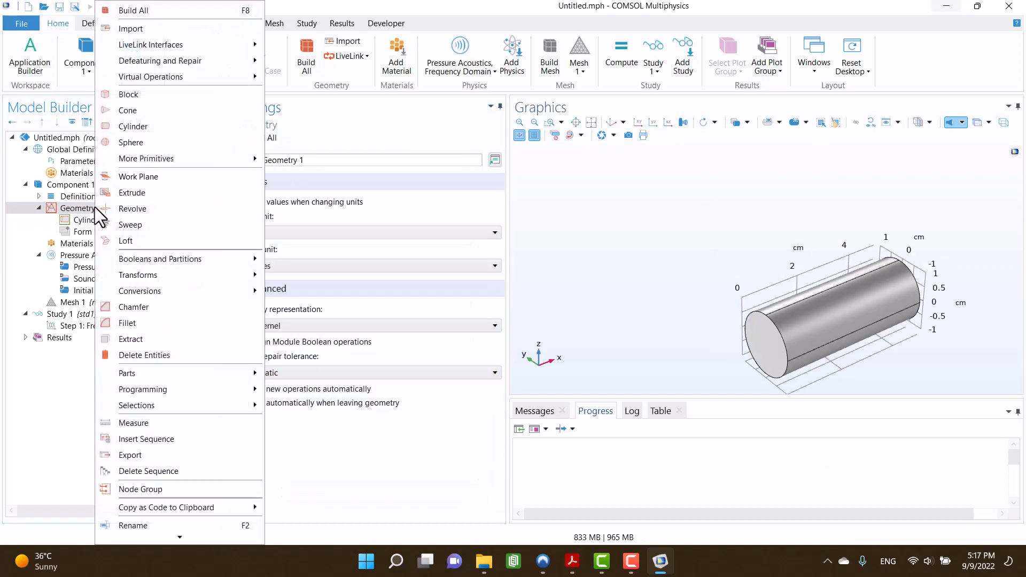
left_click(154, 126)
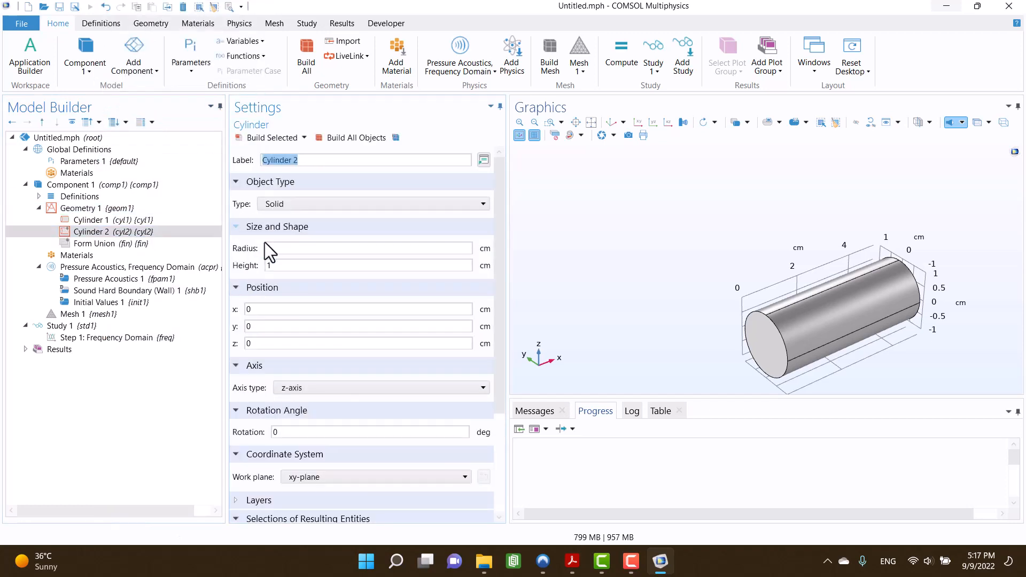
left_click(283, 248)
double_click(286, 309)
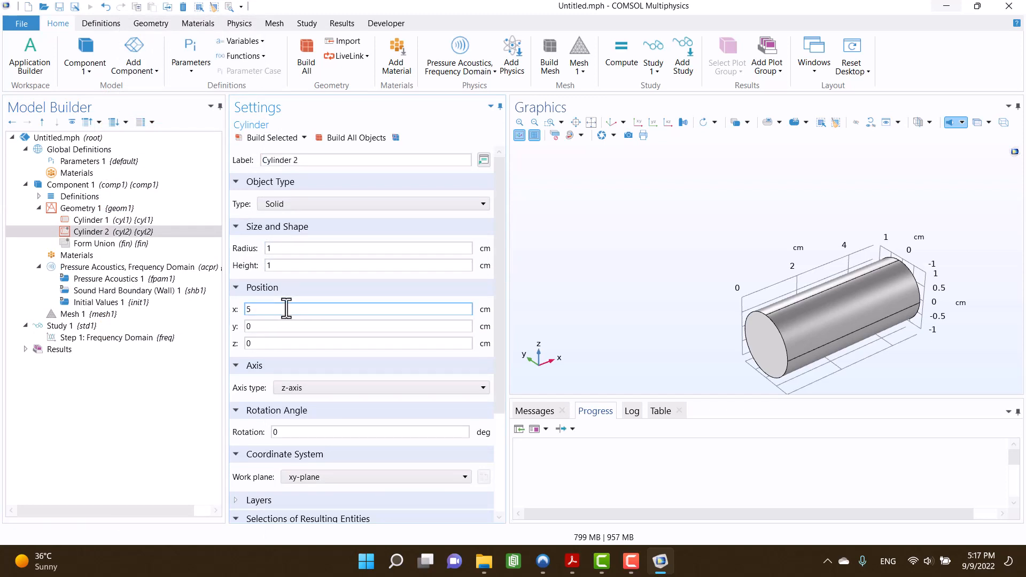
type("5")
left_click(294, 248)
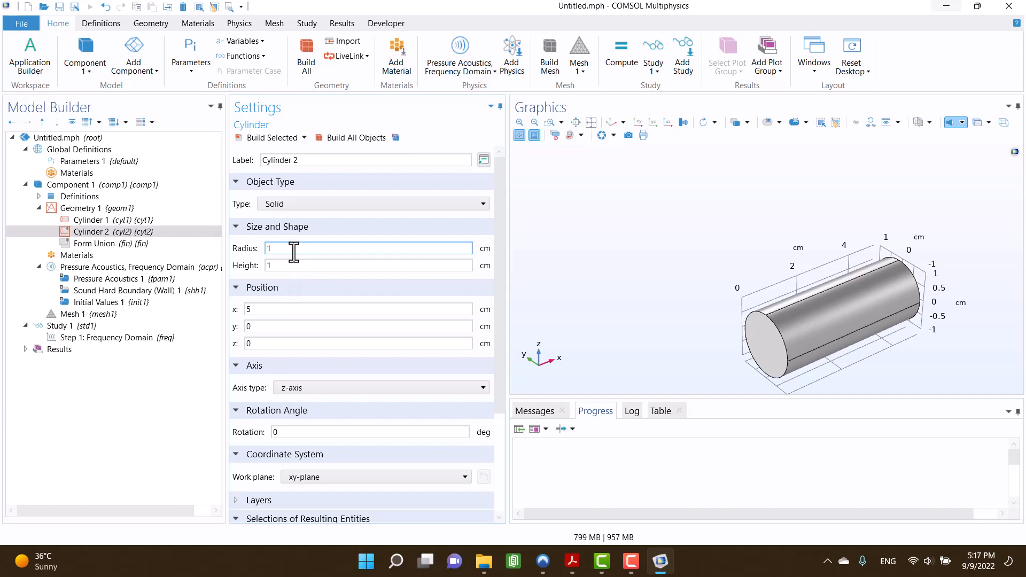
type("4")
left_click(307, 270)
type("2")
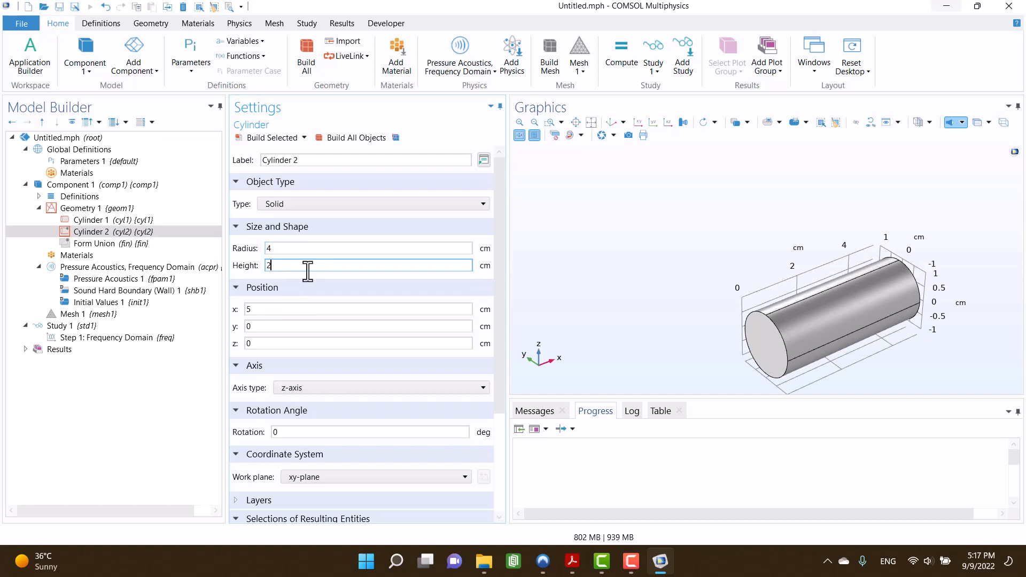
type("0")
left_click(328, 140)
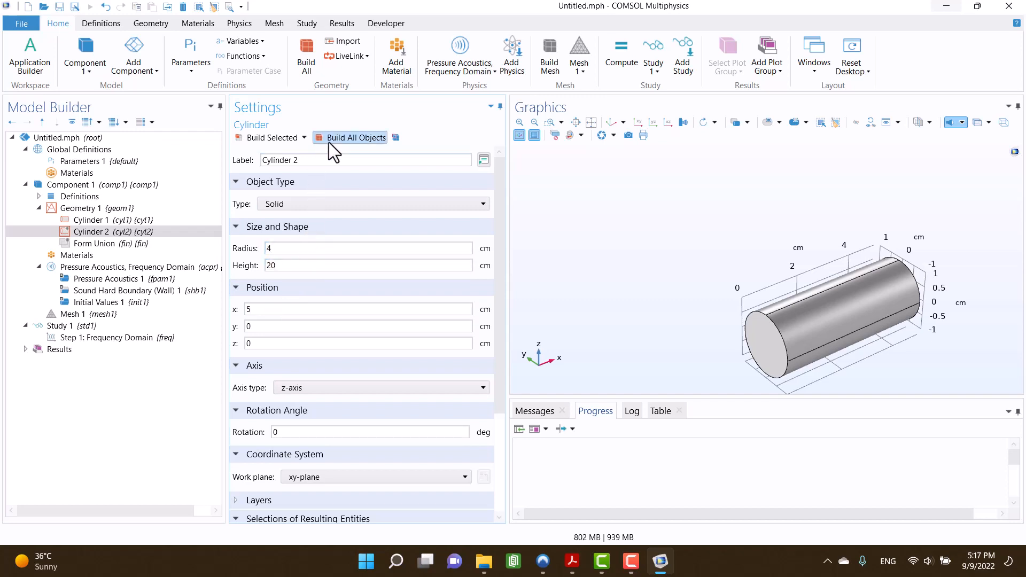
Orient the second cylinder along the x-axis and rebuild it to continue from the end of the small cylinder.
left_click(299, 388)
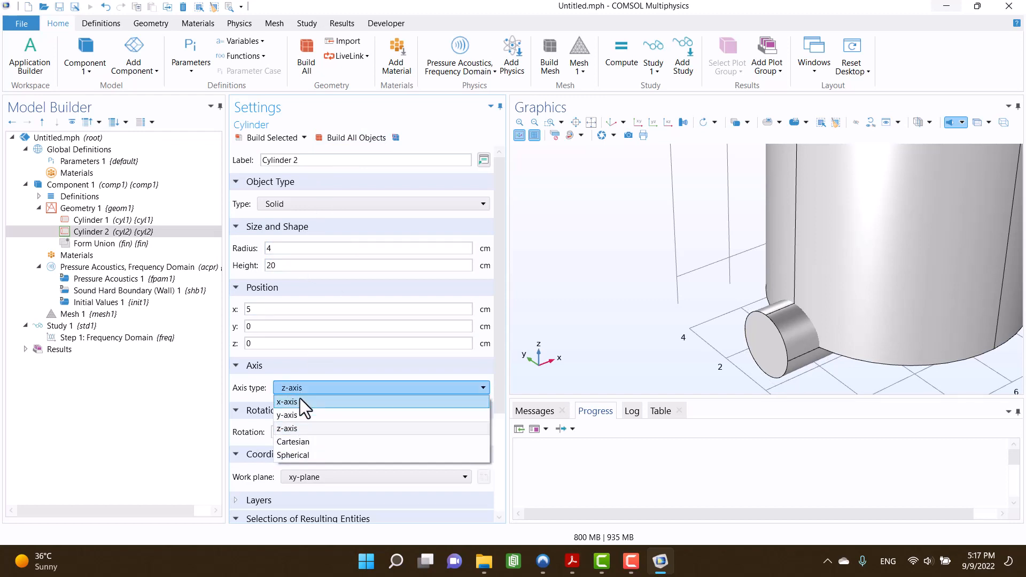
left_click(300, 401)
left_click(264, 140)
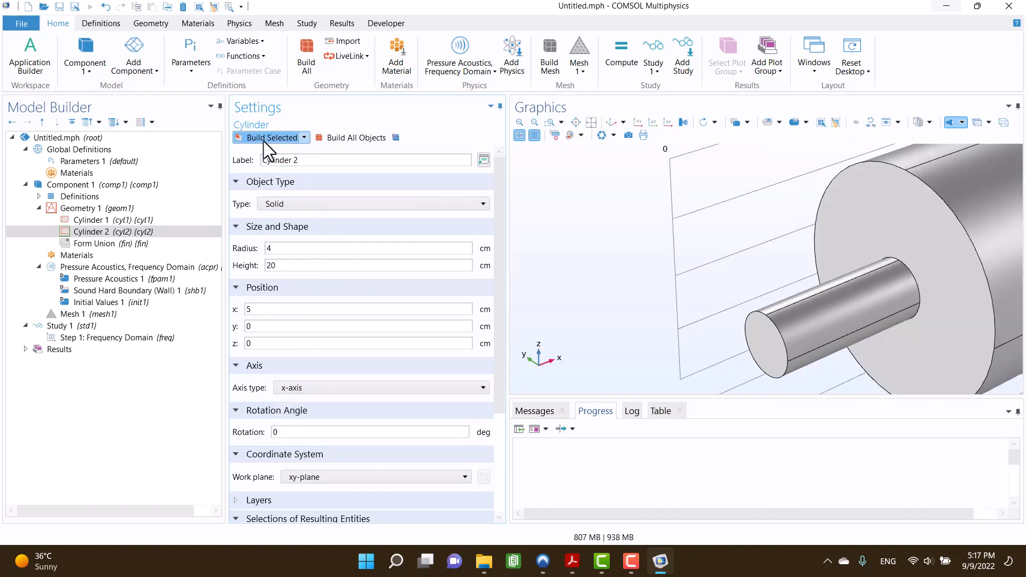
scroll(600, 292, "down", 2)
scroll(601, 293, "down", 1)
right_click_drag(748, 271, 638, 317)
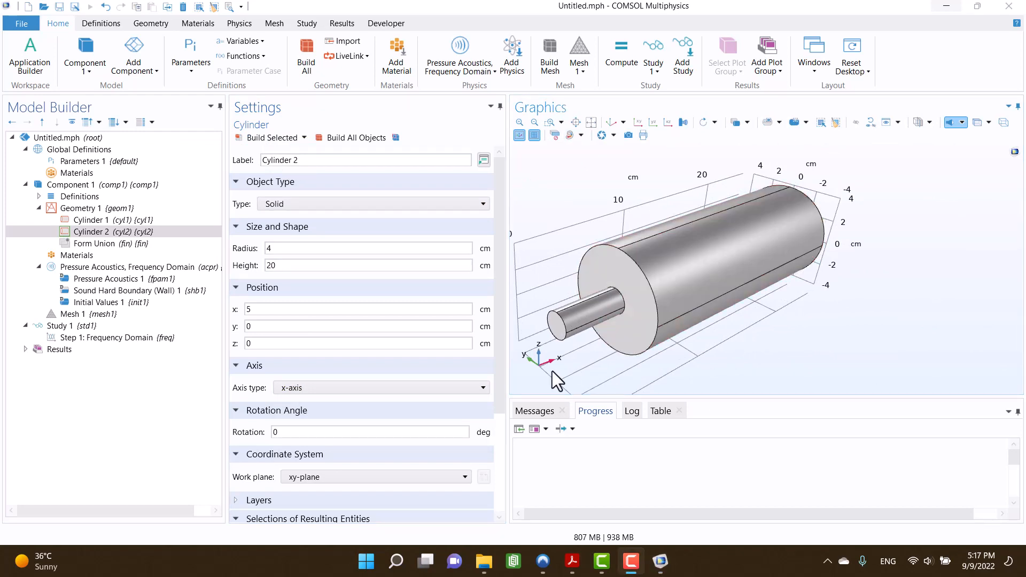
left_click(609, 131)
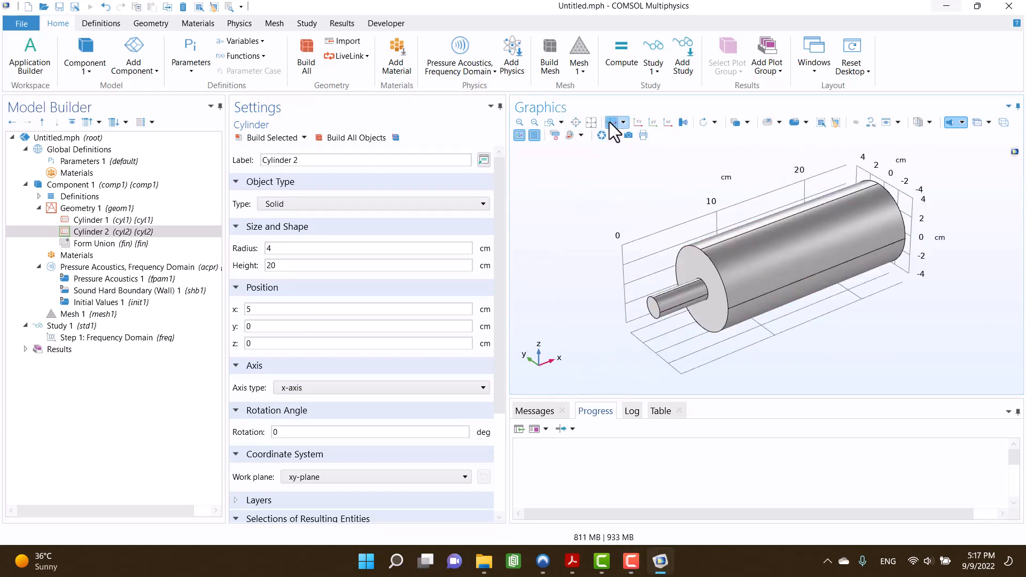
Add and build a third cylinder with radius 1 cm and height 5 cm at x = 25 cm, oriented along the x-axis.
left_click(83, 211)
right_click(83, 210)
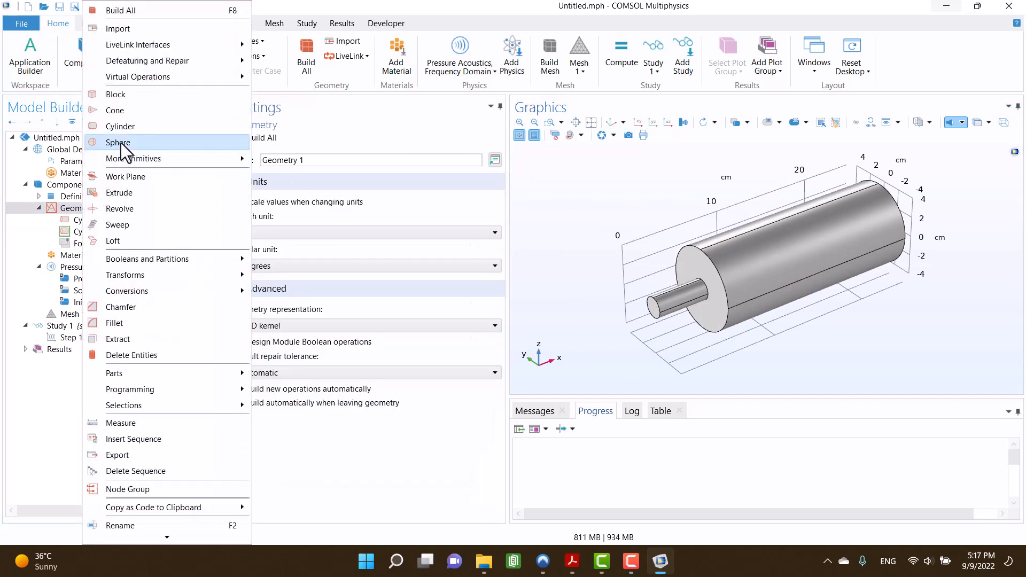
left_click(118, 126)
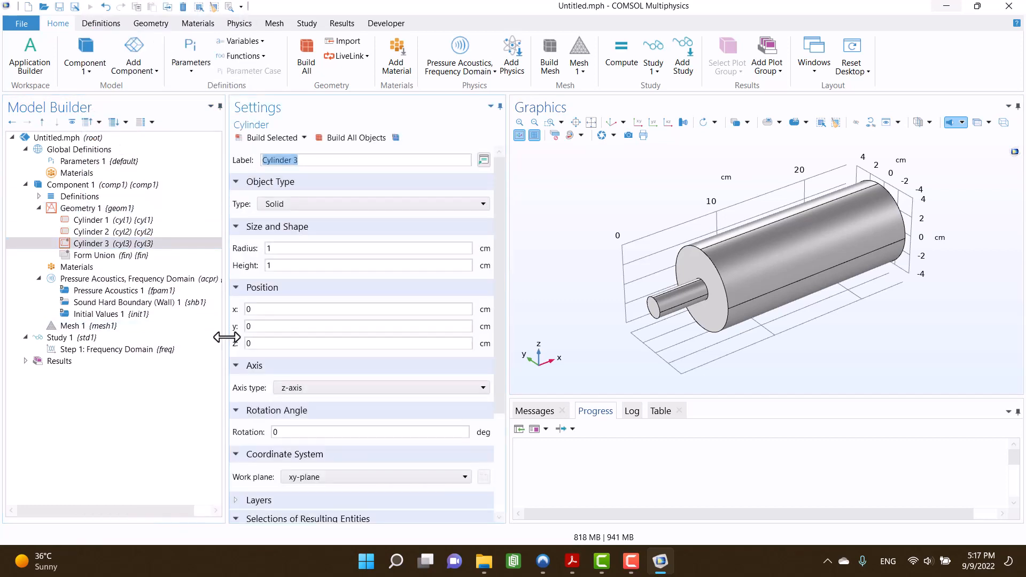
double_click(268, 309)
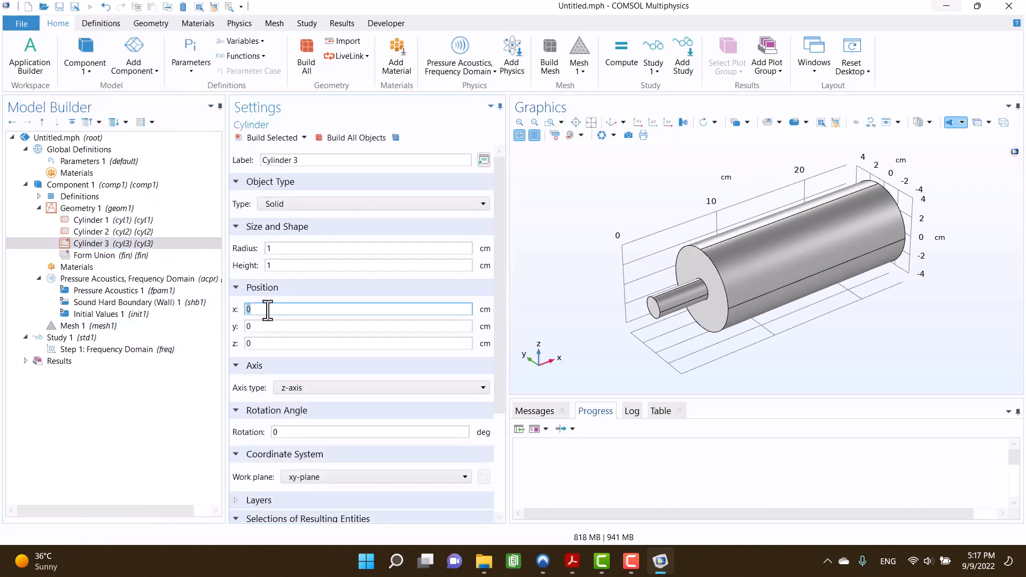
type("25")
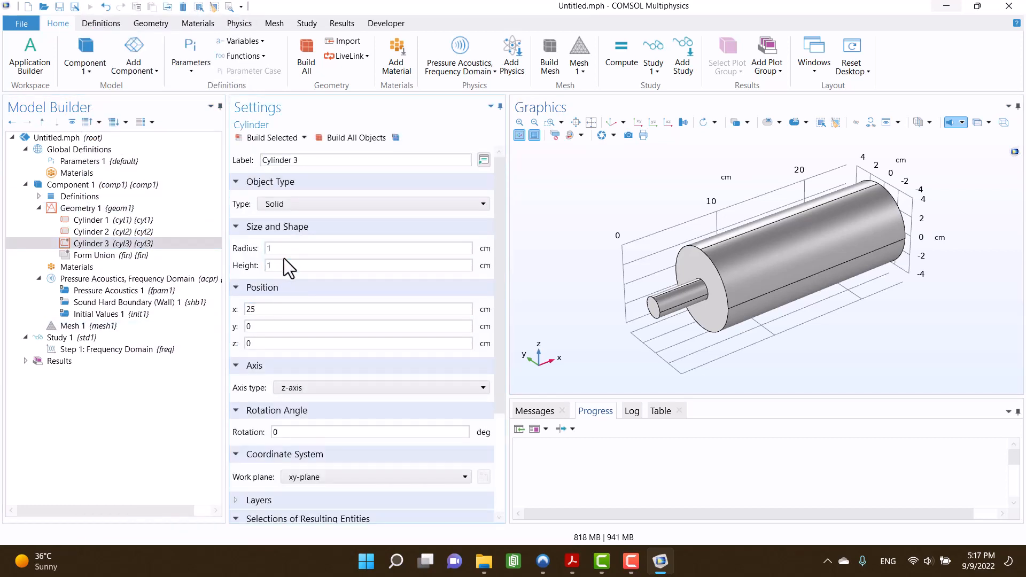
double_click(289, 266)
type("5")
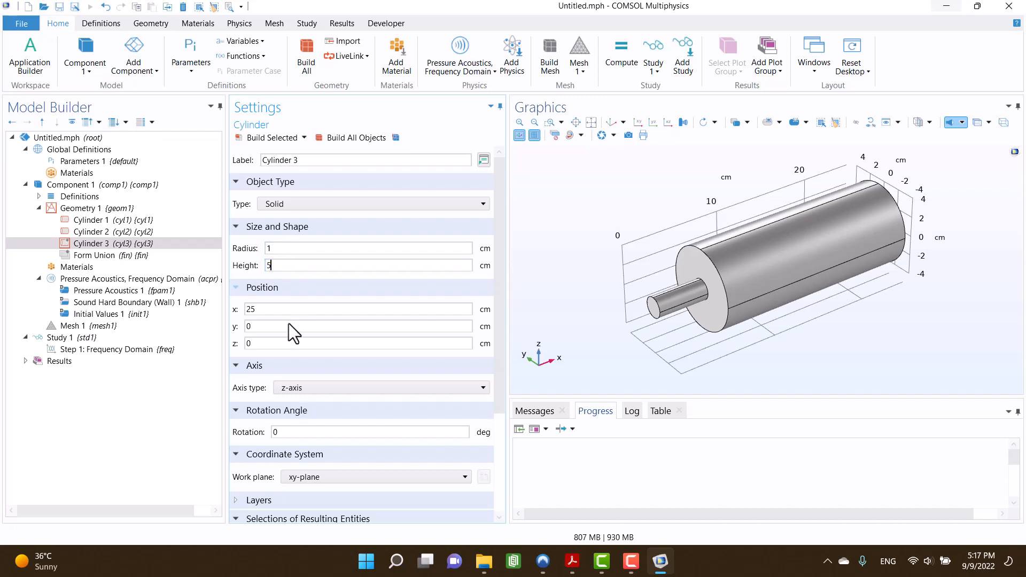
left_click(294, 387)
left_click(296, 399)
left_click(355, 139)
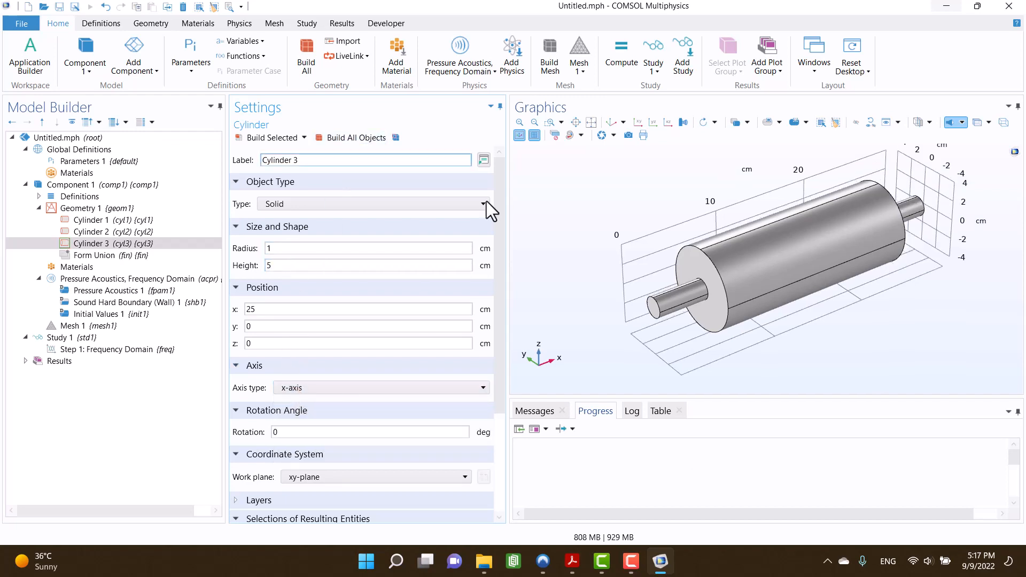
Turn on transparency in the graphics view to see inside the three cylinders.
left_click_drag(751, 342, 700, 210)
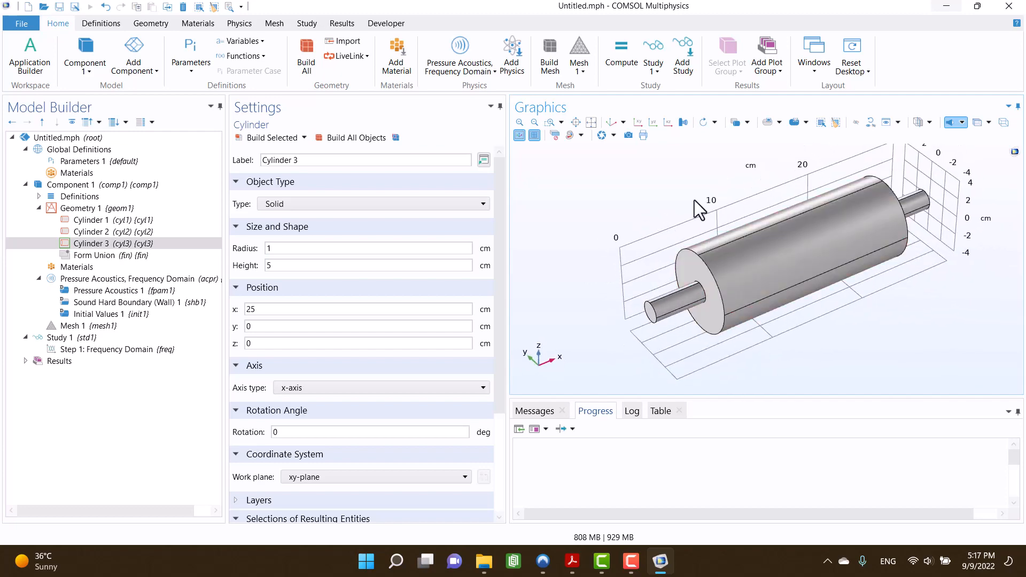
left_click(978, 122)
mouse_move(665, 253)
left_mouse_down()
mouse_move(665, 229)
mouse_move(661, 244)
left_mouse_up()
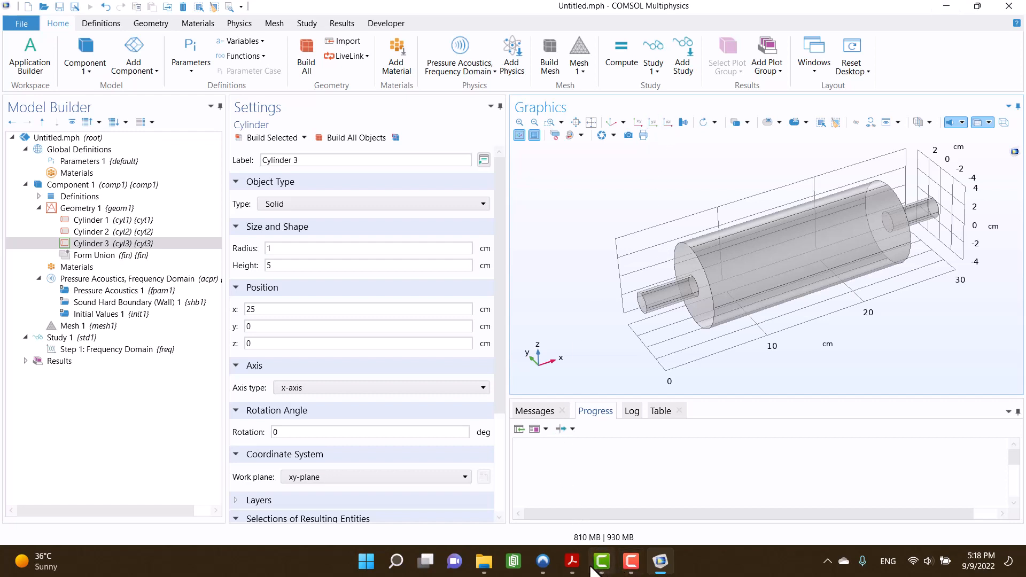
Check the filter schematic in Acrobat, return to COMSOL and add a fourth cylinder oriented along the x-axis.
left_click(572, 561)
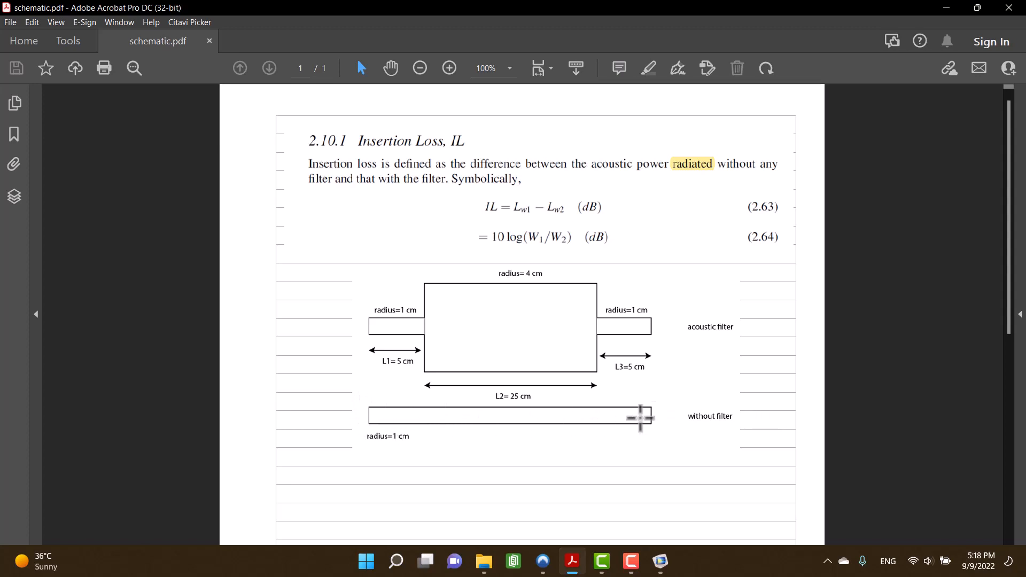
left_click(948, 9)
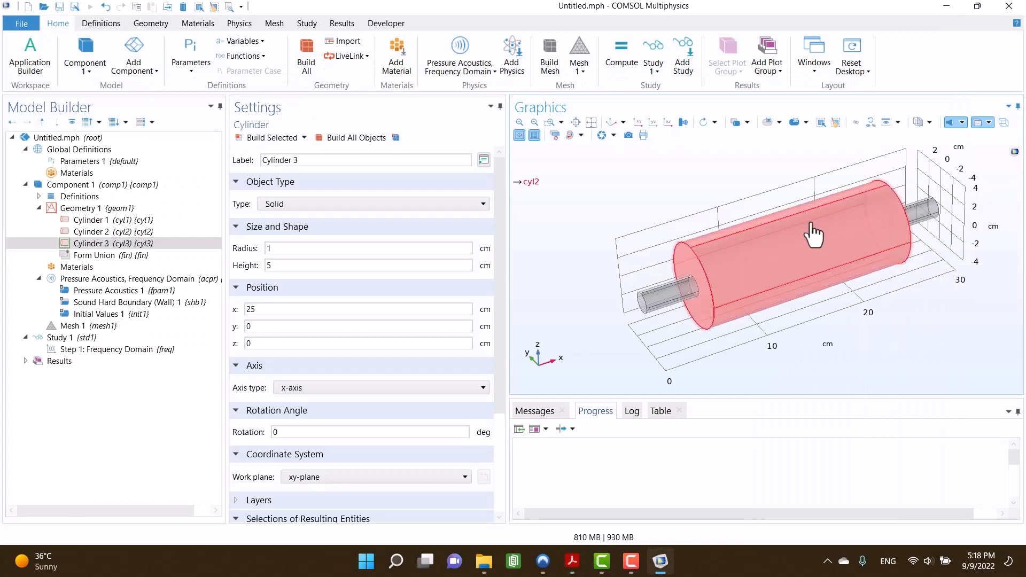
right_click(74, 209)
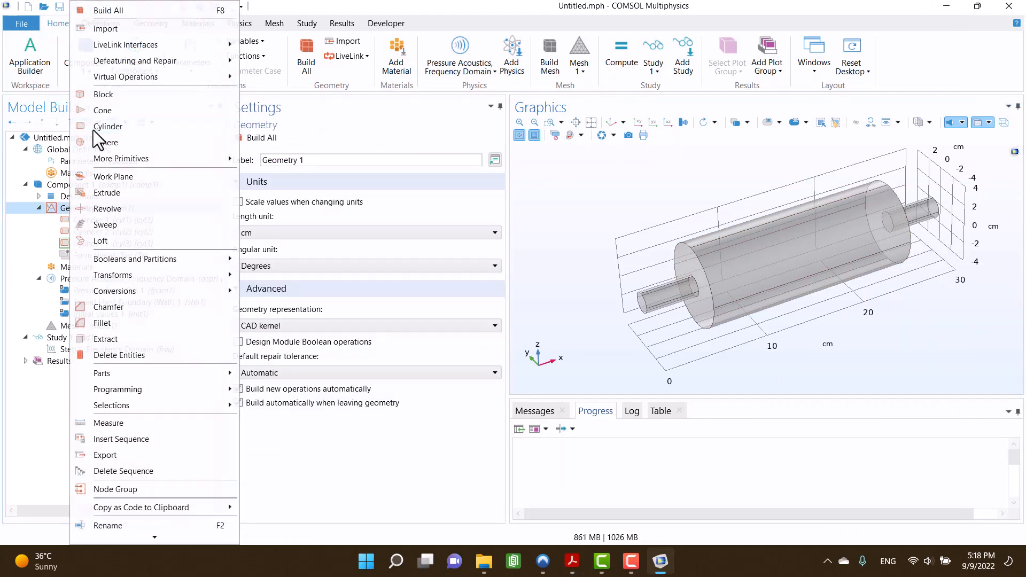
left_click(93, 128)
left_click(294, 394)
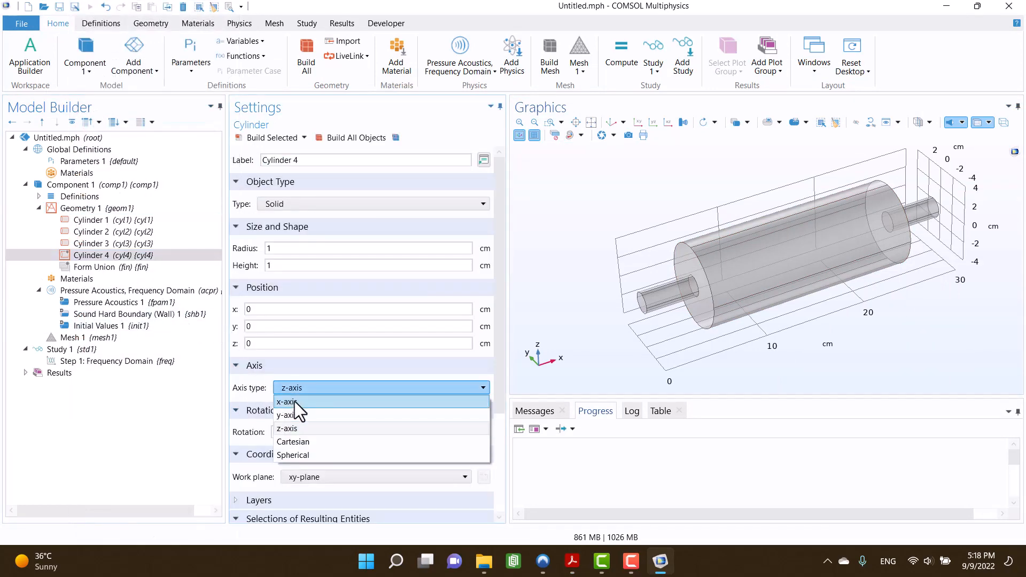
left_click(294, 402)
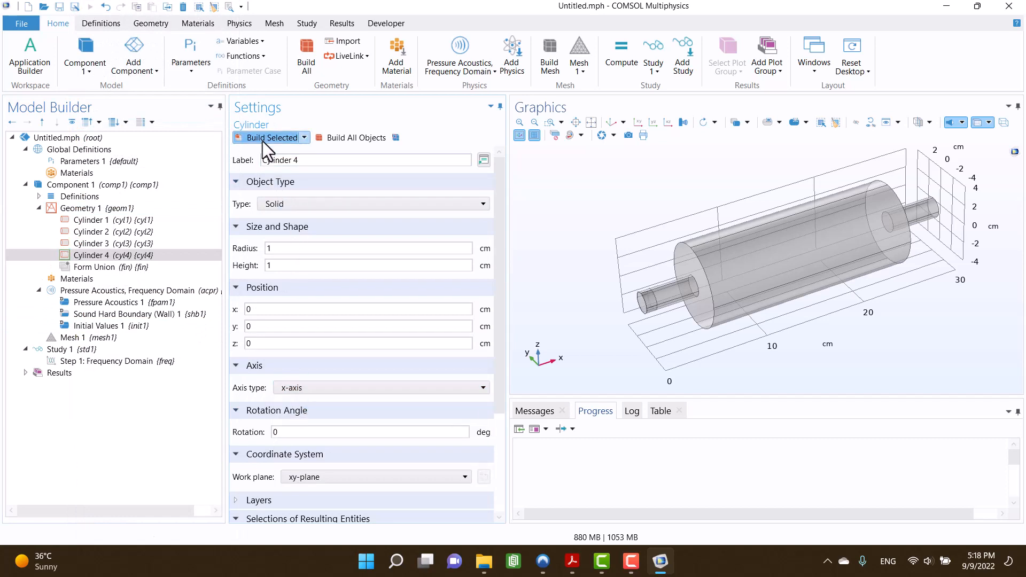
Position the fourth cylinder at x = 5 cm, set its height to 20 cm and rebuild it.
left_click(282, 305)
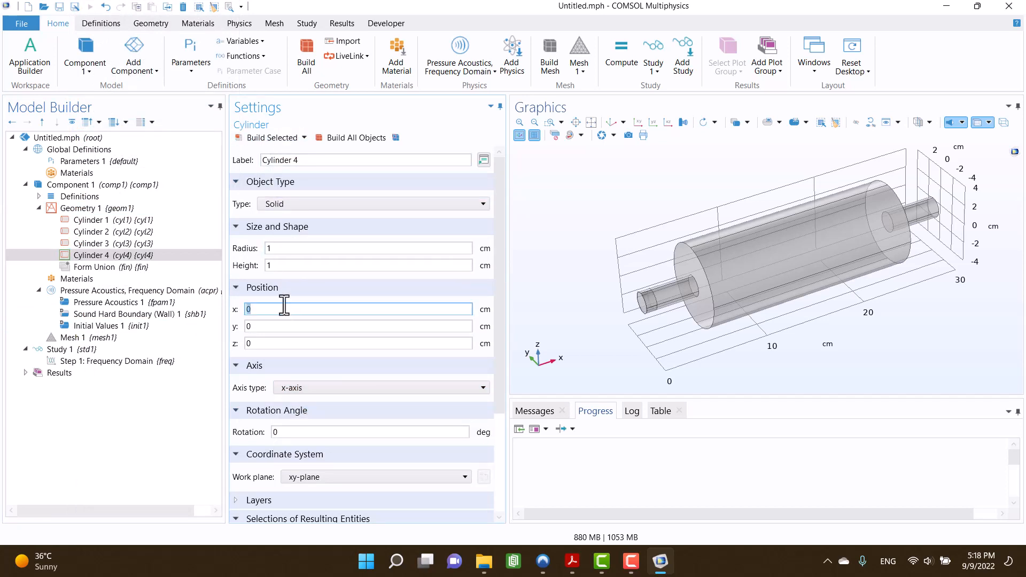
type("5")
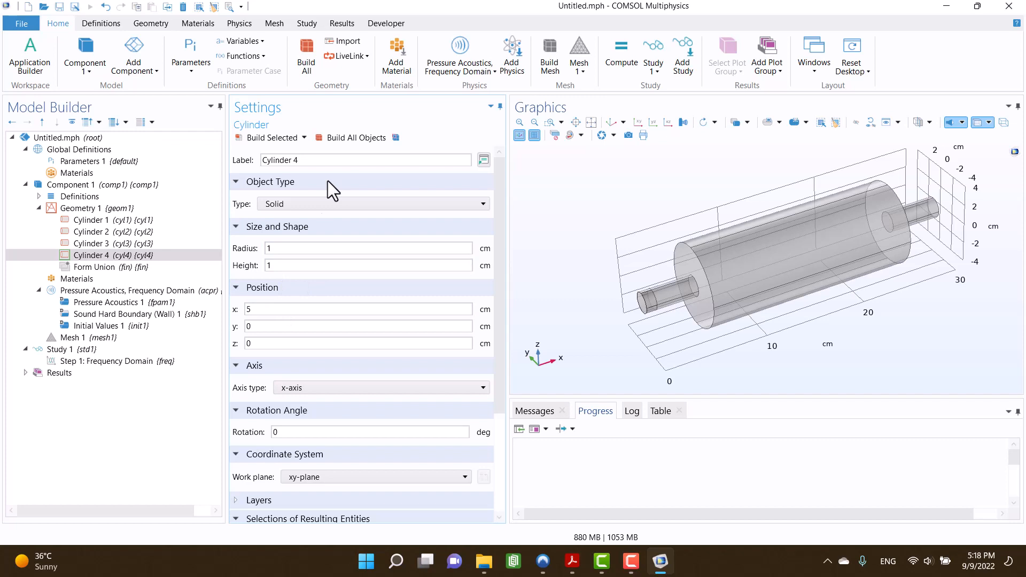
left_click(278, 139)
left_click(292, 266)
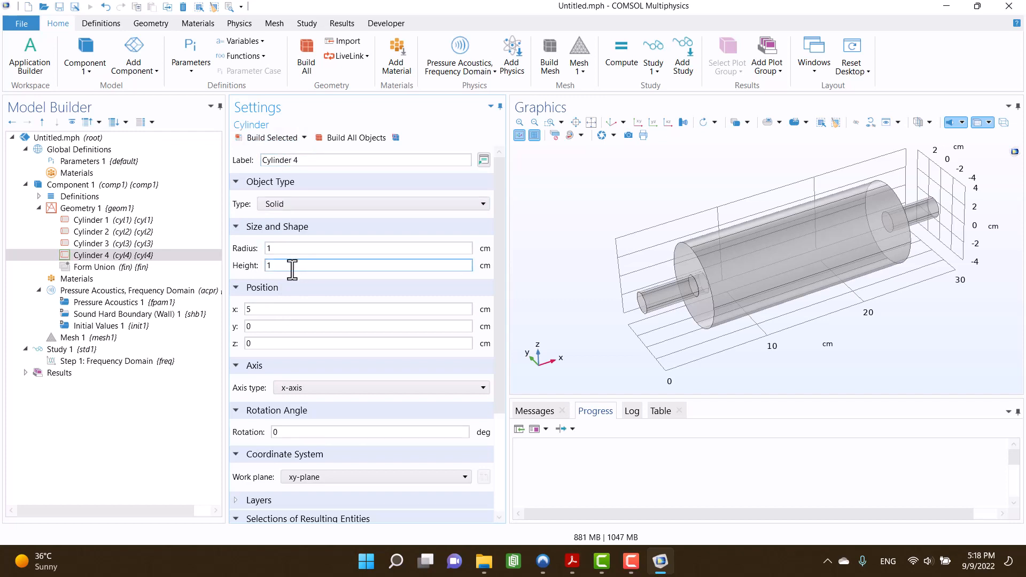
type("0")
left_click(266, 133)
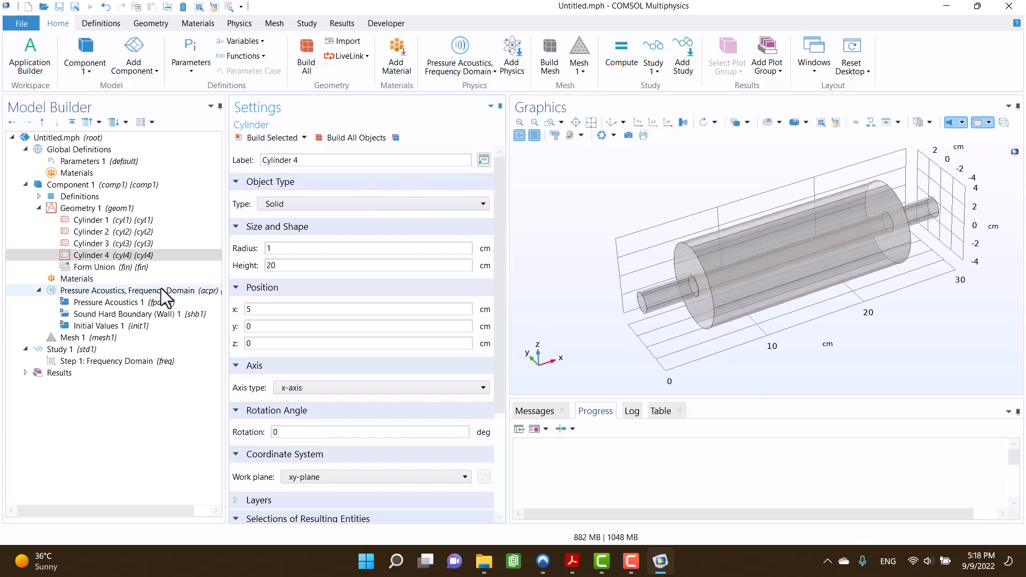
Add a Port condition to the pressure acoustics physics and assign it to the inlet pipe's outer end face.
left_click(112, 290)
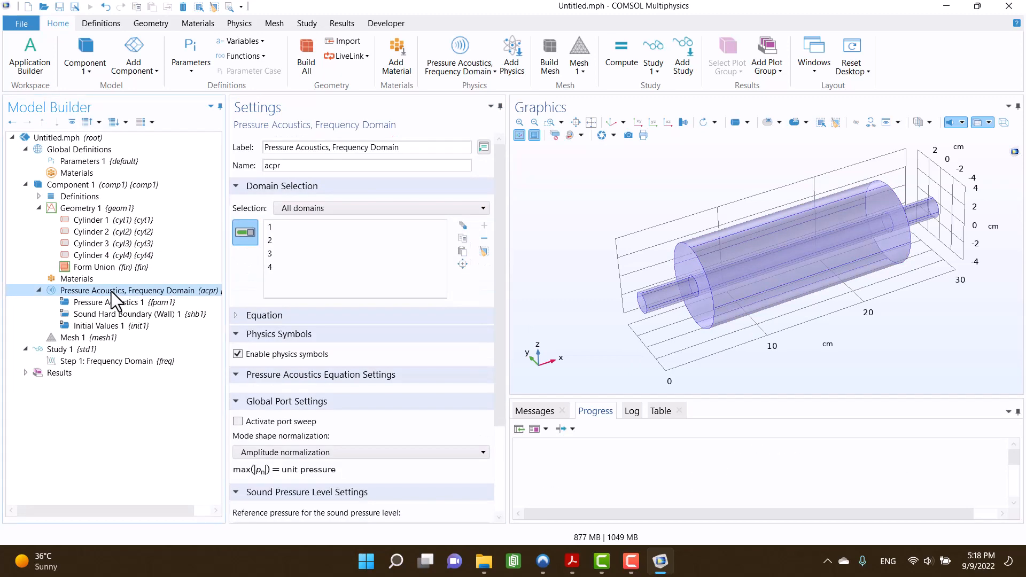
right_click(111, 291)
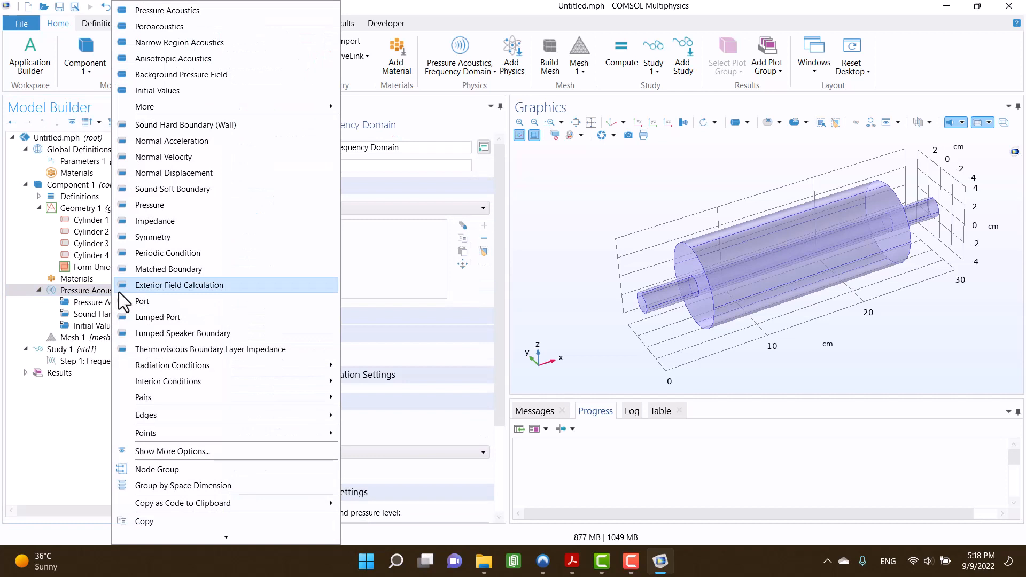
left_click(130, 300)
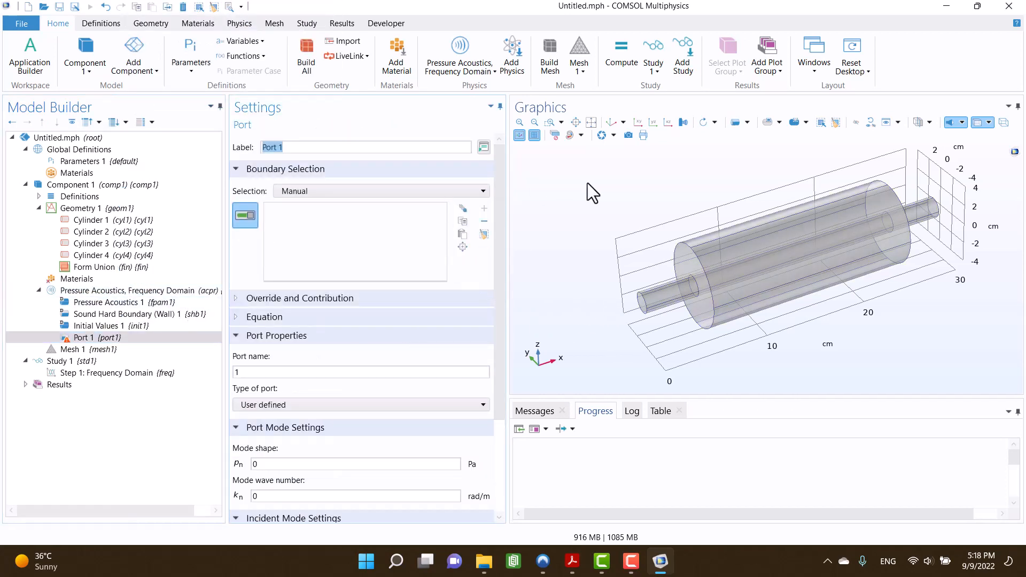
left_click(643, 302)
Set the port's incident wave amplitude to 1 Pa and its port type to Circular.
left_click_drag(499, 347, 485, 445)
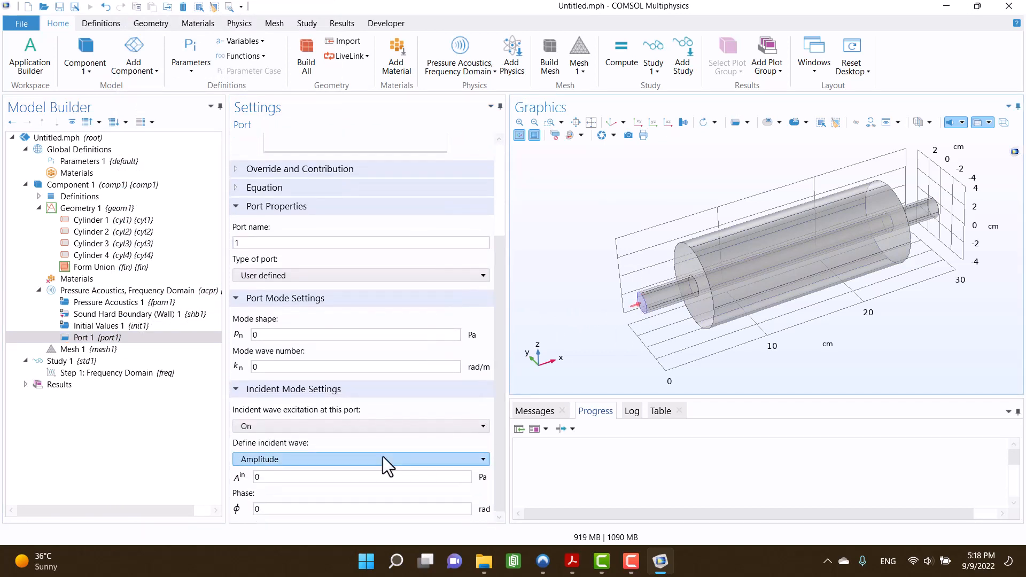
left_click(308, 477)
left_click(263, 275)
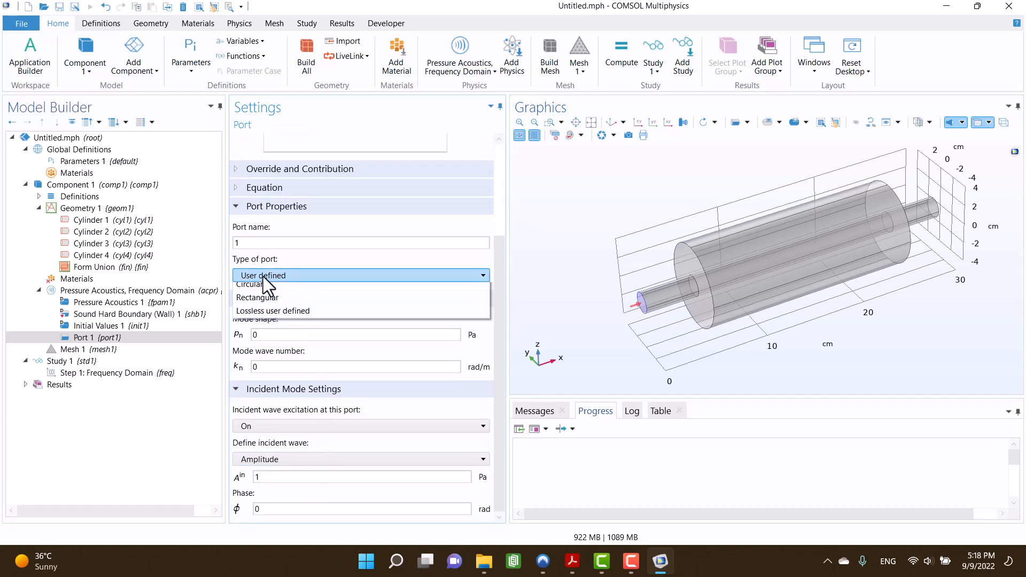
left_click(261, 314)
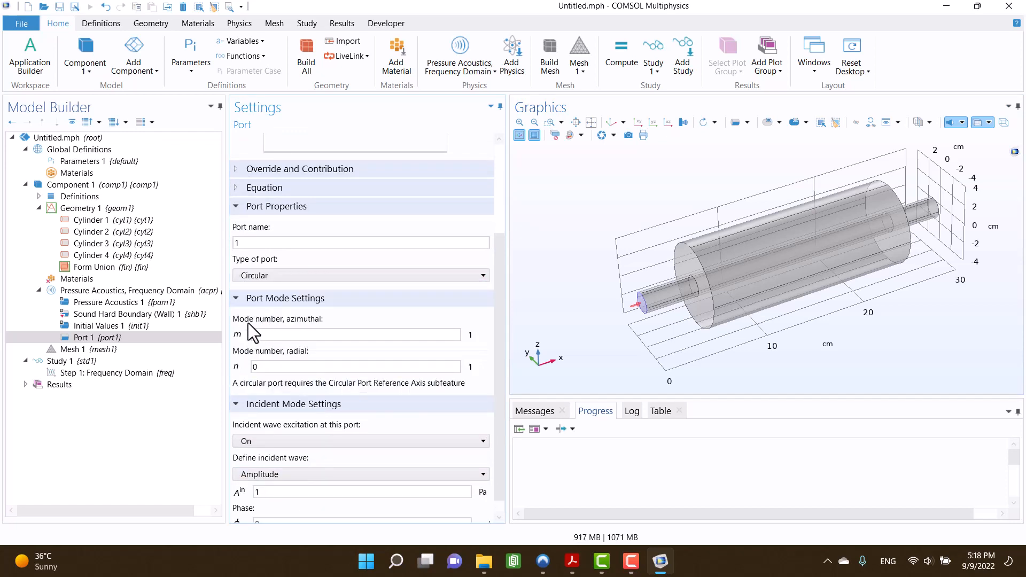
Add a Circular Port Reference Axis to the port and define it by two points on the inlet face's rim.
right_click(105, 335)
mouse_move(165, 346)
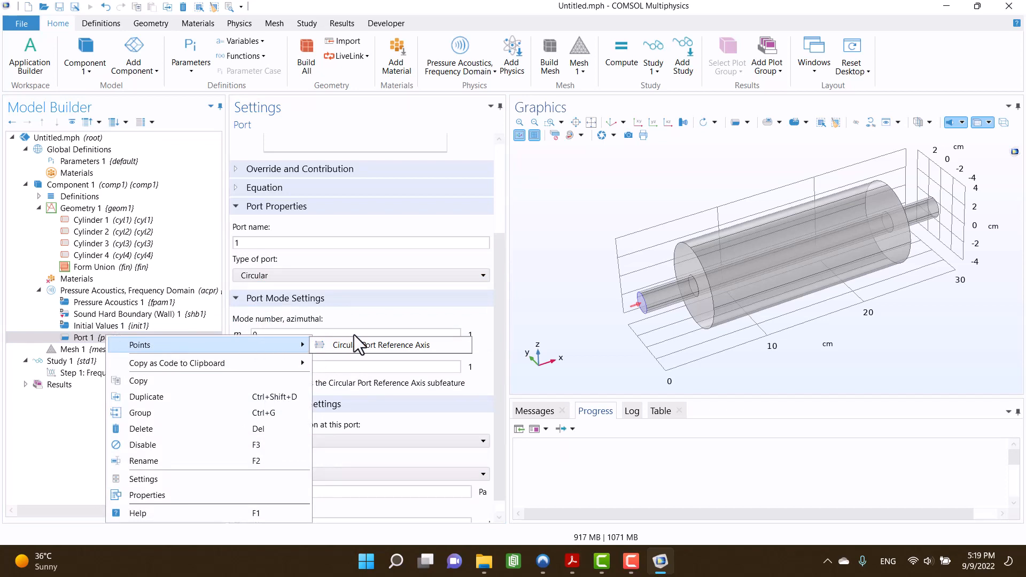
left_click(370, 344)
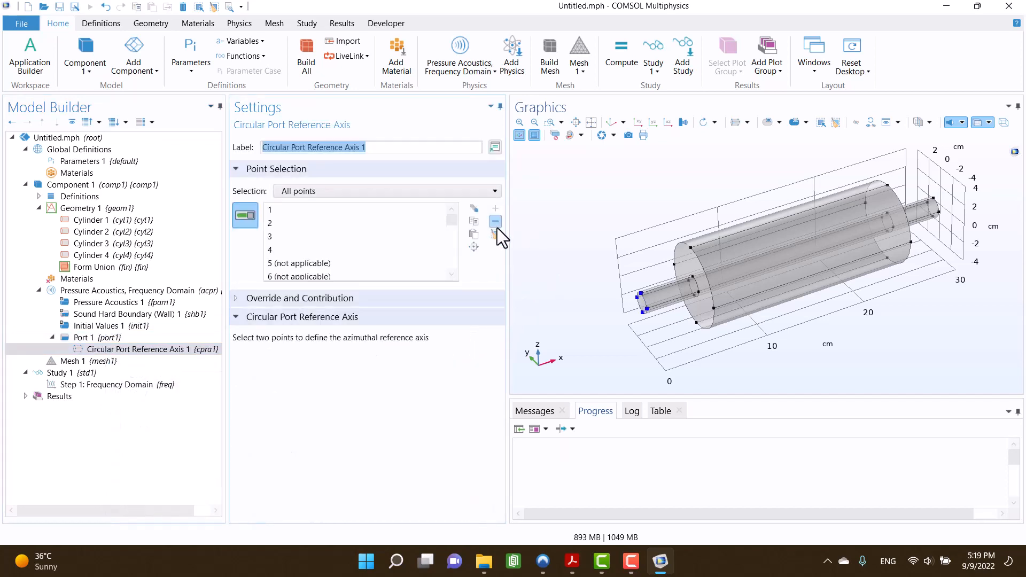
left_click(496, 233)
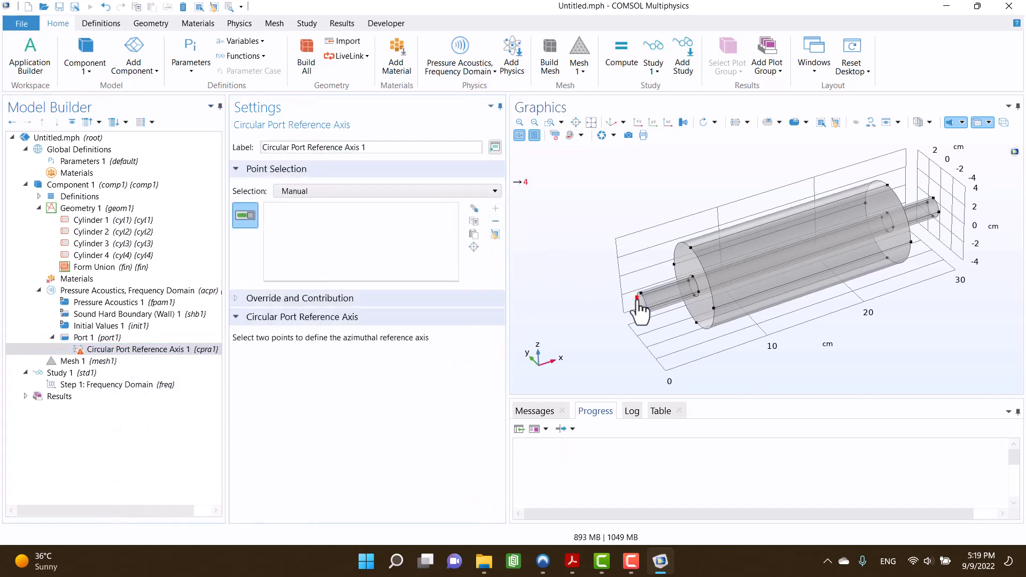
left_click(637, 298)
left_click(647, 309)
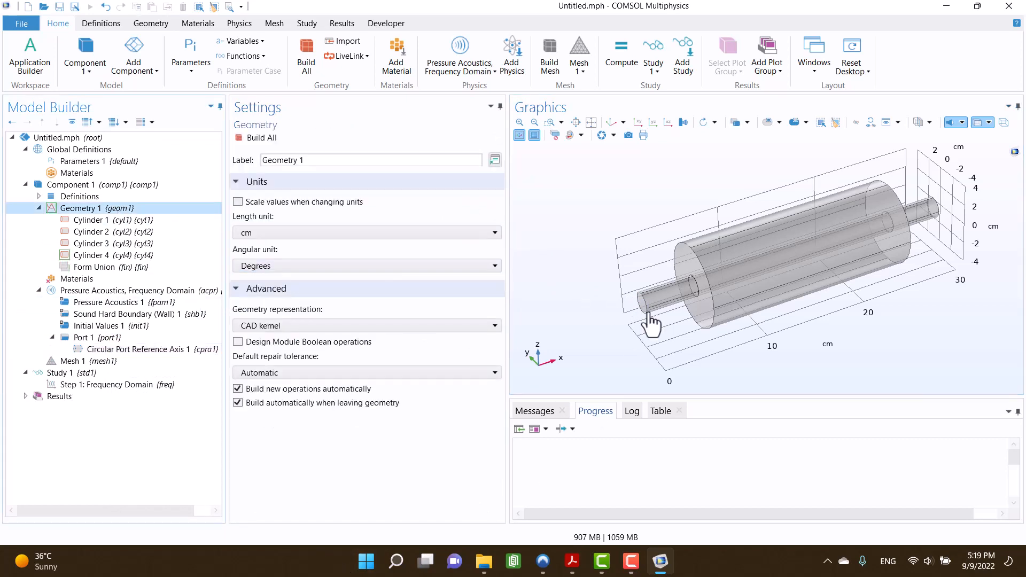
Add a solid block to the geometry.
right_click_drag(853, 336, 660, 409)
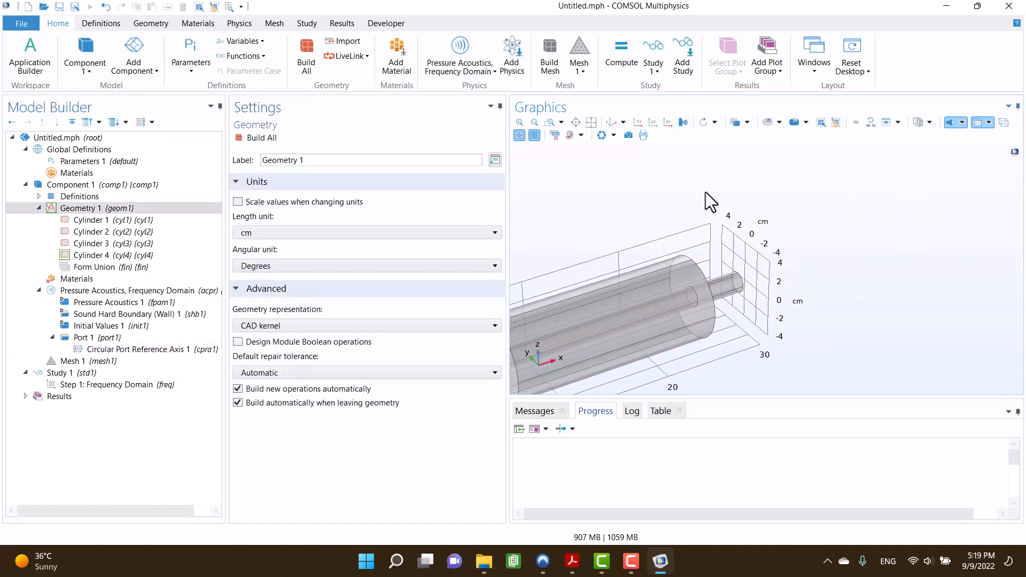
left_click(96, 210)
right_click(98, 219)
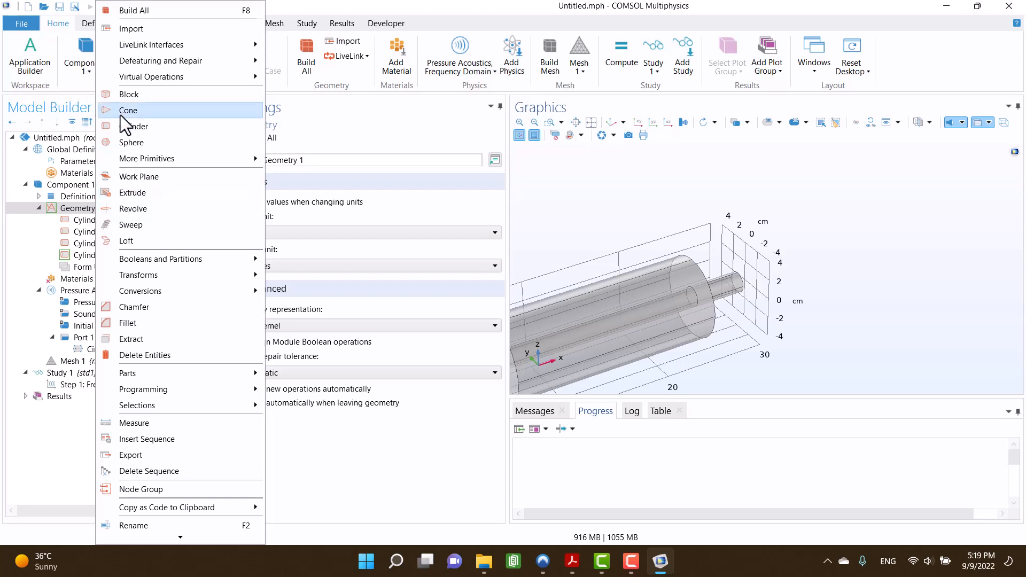
left_click(136, 94)
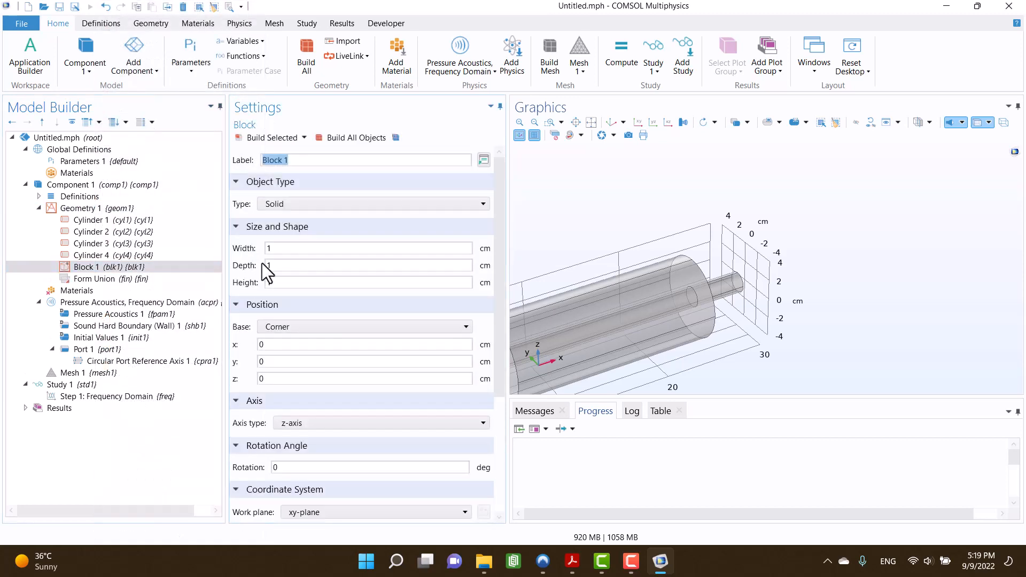
Set the block's width, depth and height to 25 cm each and build it.
left_click(284, 248)
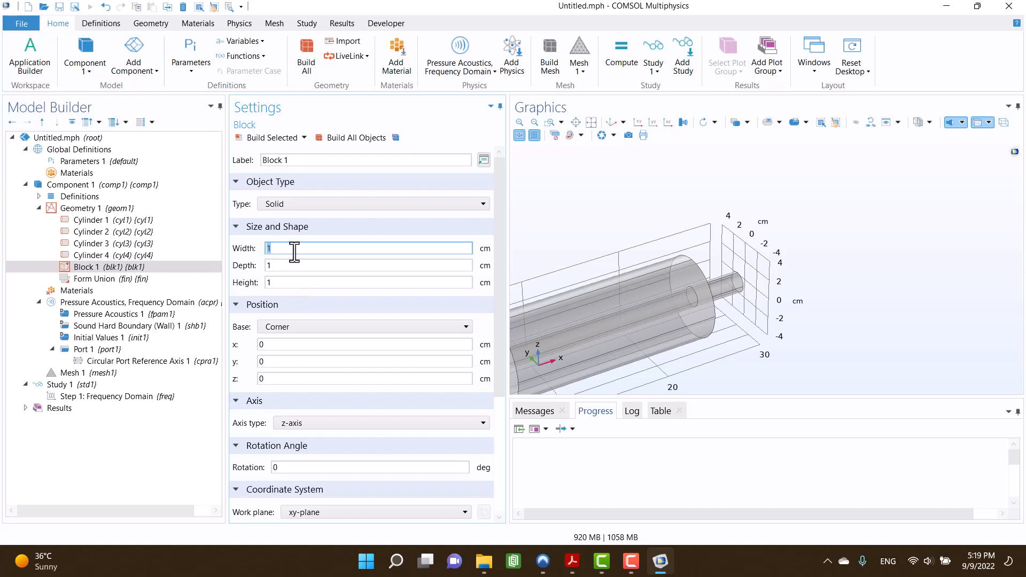
type("25")
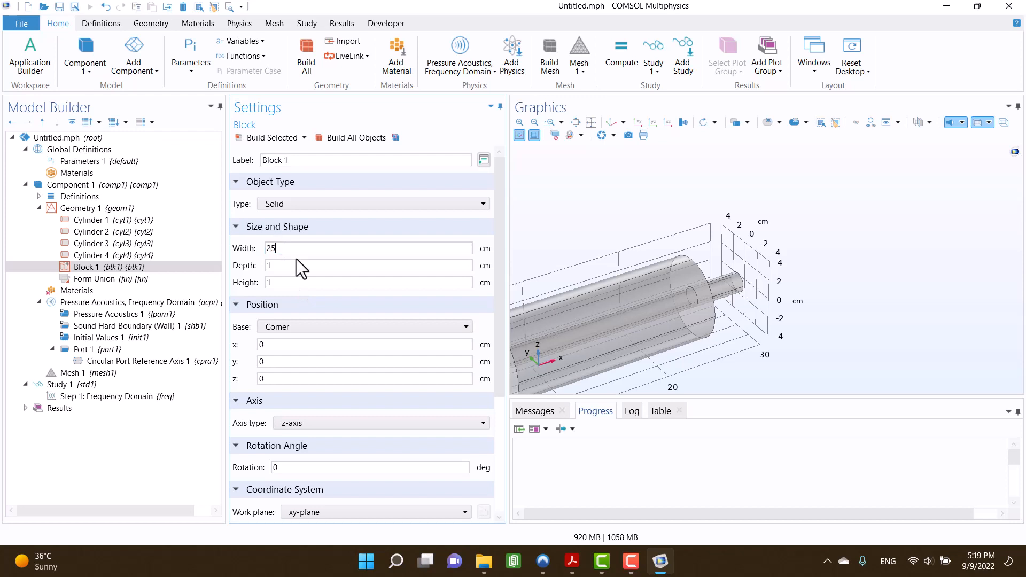
key("Tab")
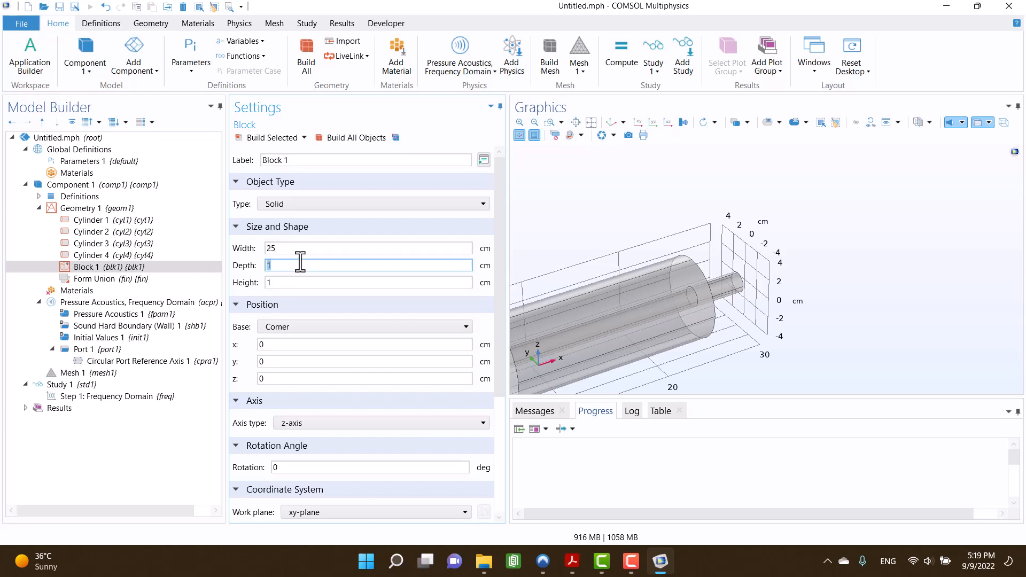
key("Tab")
type("25")
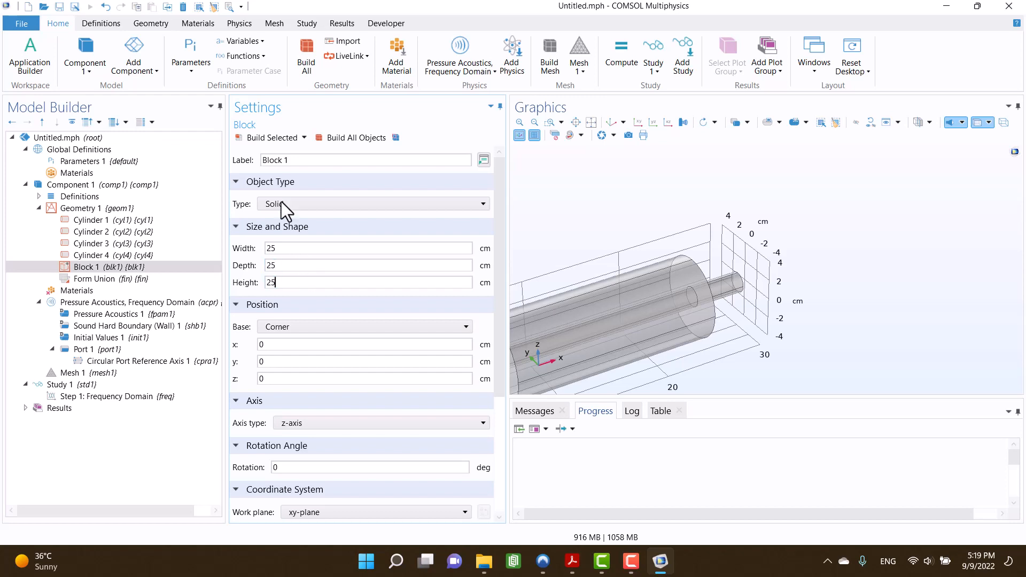
left_click(271, 139)
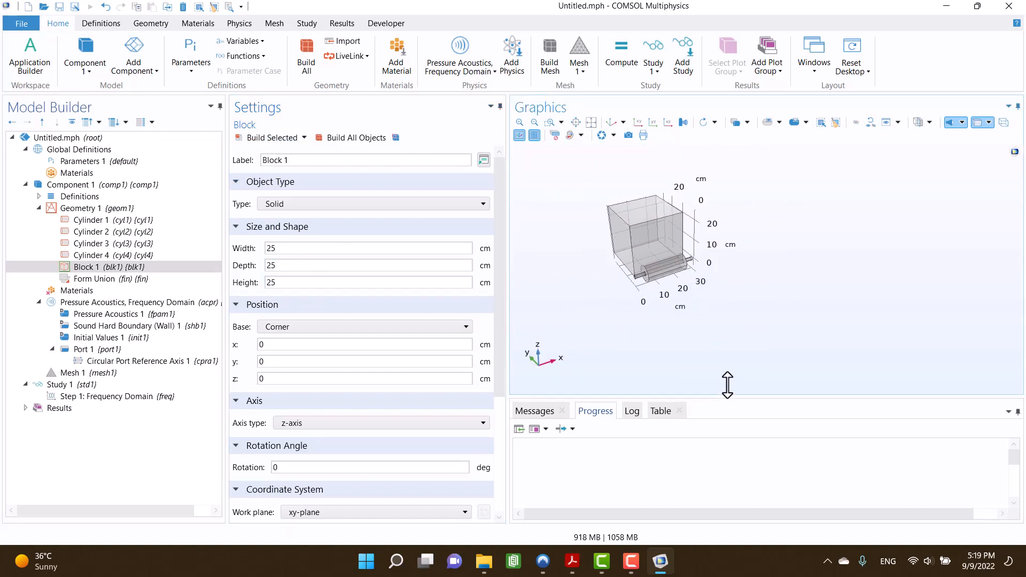
Set the block's width, depth and height to 20 cm each and rebuild it.
left_click(389, 249)
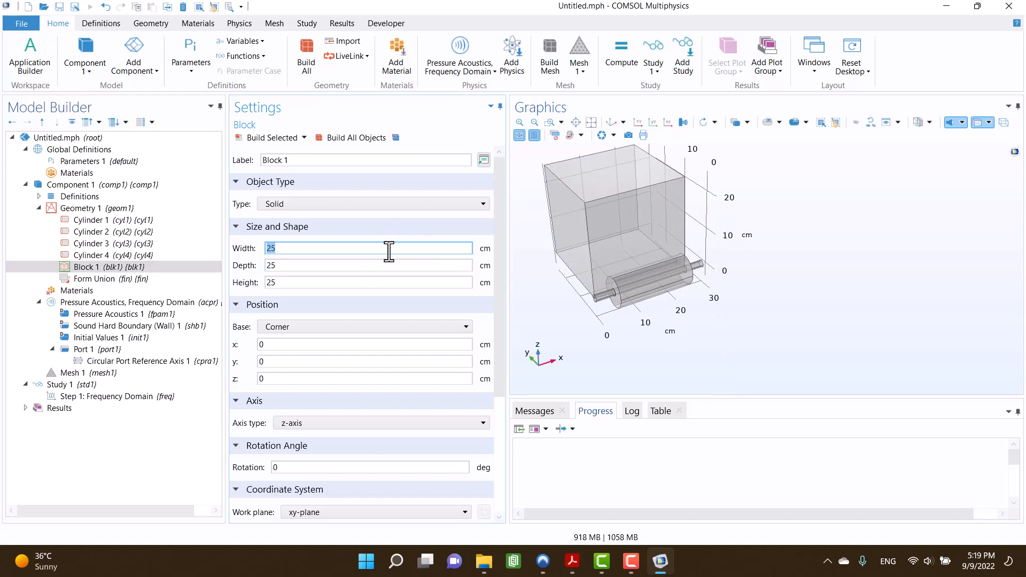
type("20")
key("Tab")
type("20")
key("Tab")
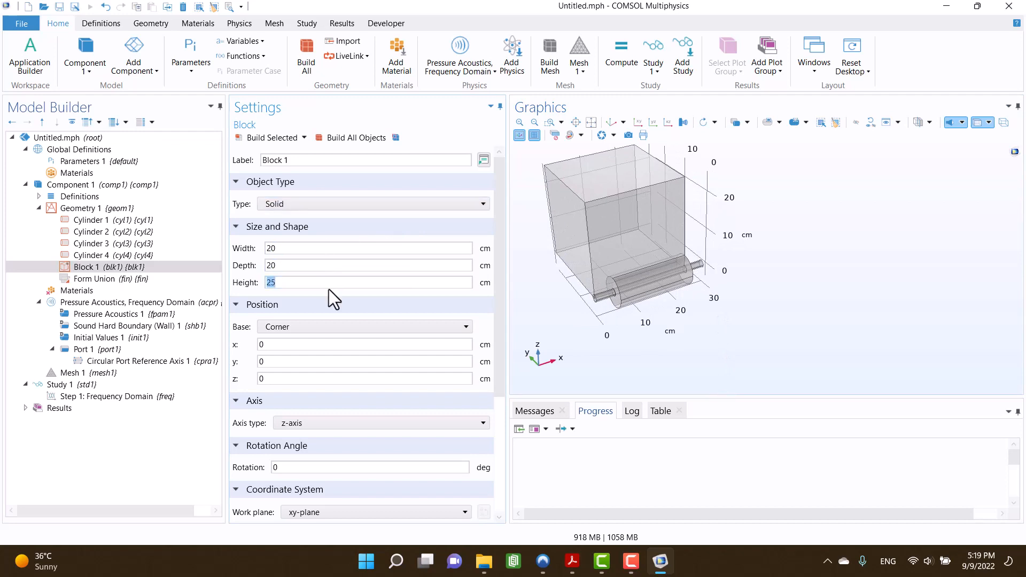
type("20")
left_click(273, 138)
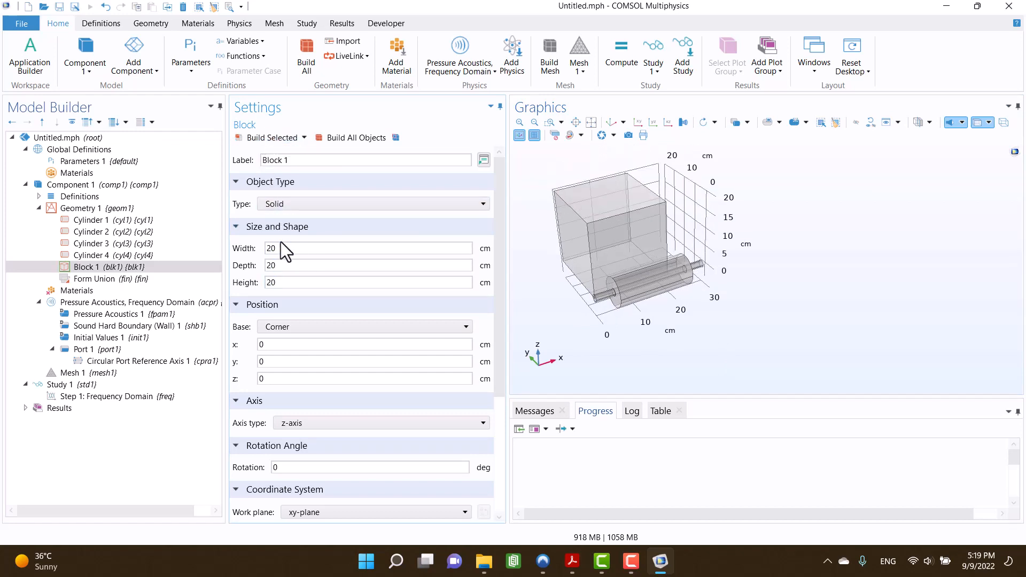
Base the block's position on its center, place it at x = 30 cm and rebuild it.
left_click(275, 344)
left_click(273, 324)
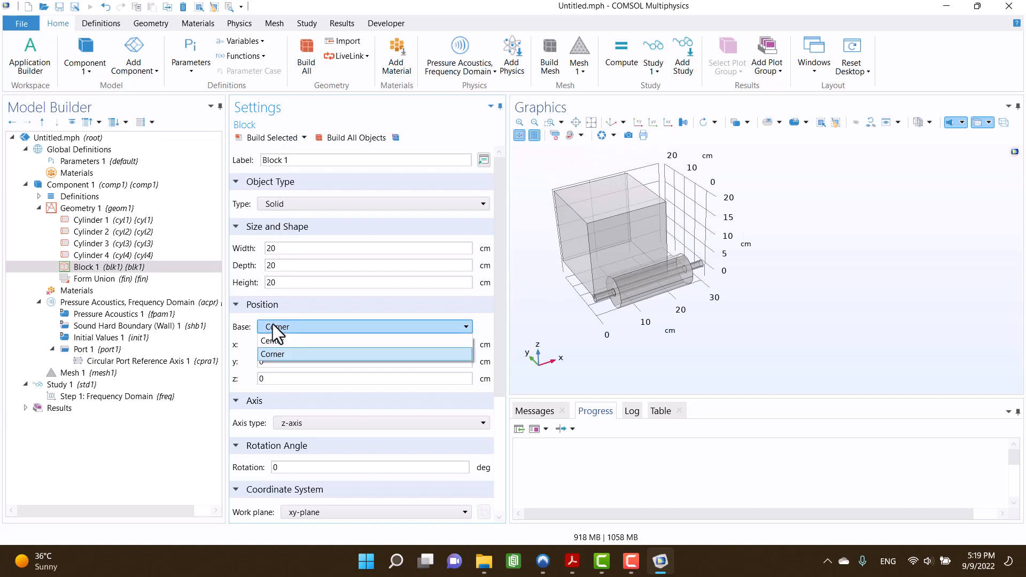
left_click(276, 341)
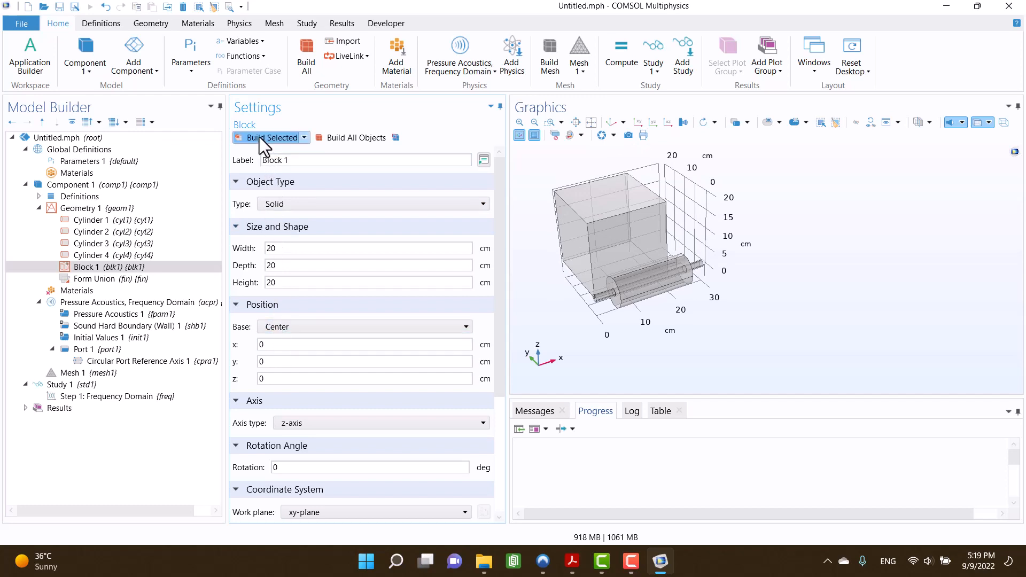
left_click(272, 138)
left_click(295, 347)
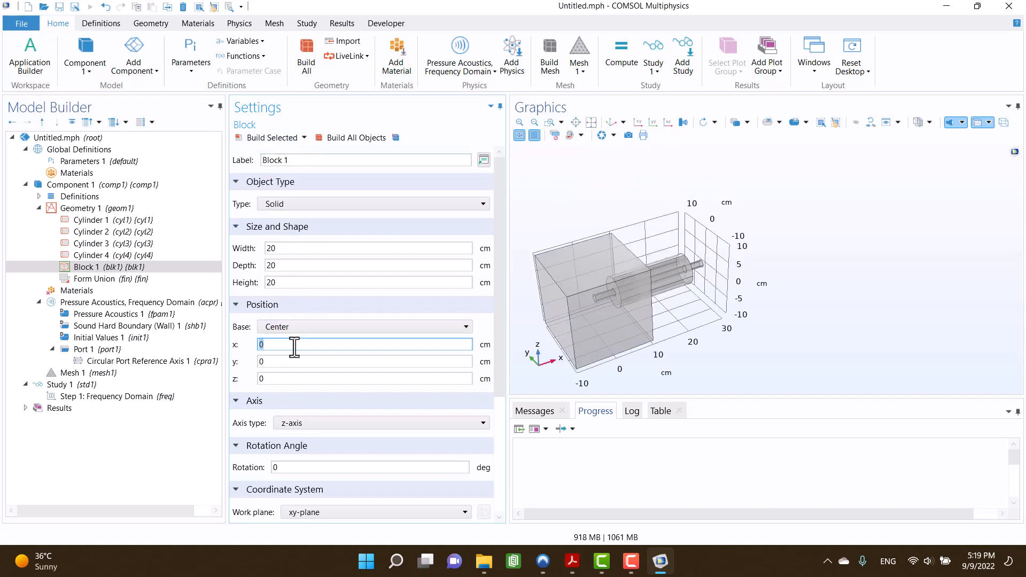
type("30")
left_click(271, 138)
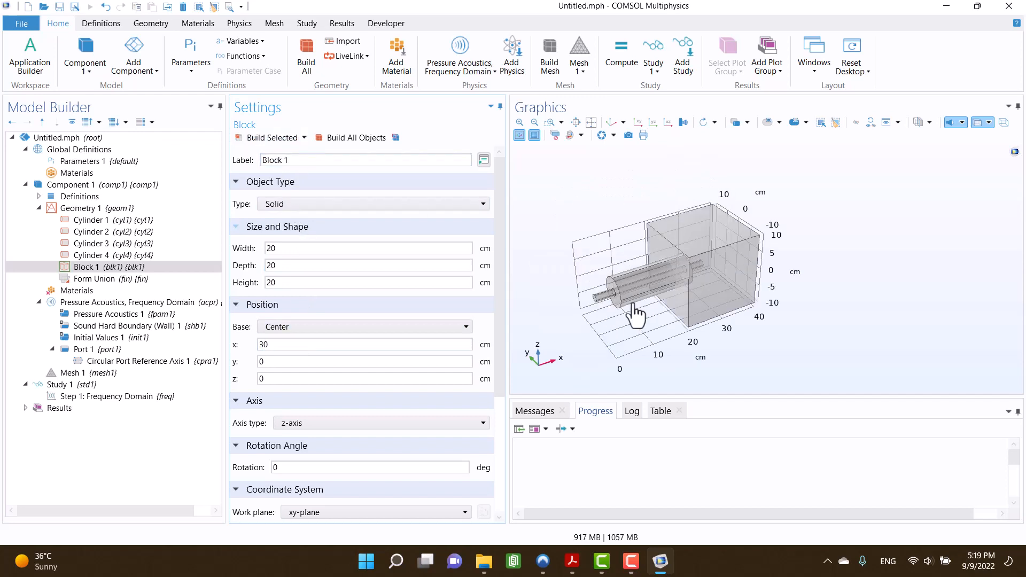
Move the block's center to x = 40 cm and rebuild it.
right_click_drag(709, 359, 671, 339)
left_click(294, 345)
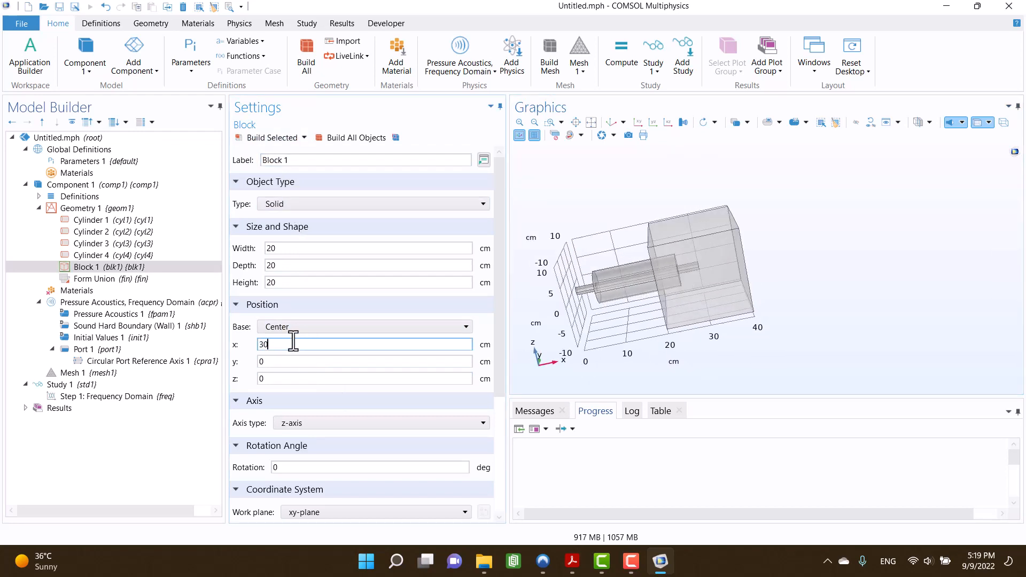
type("40")
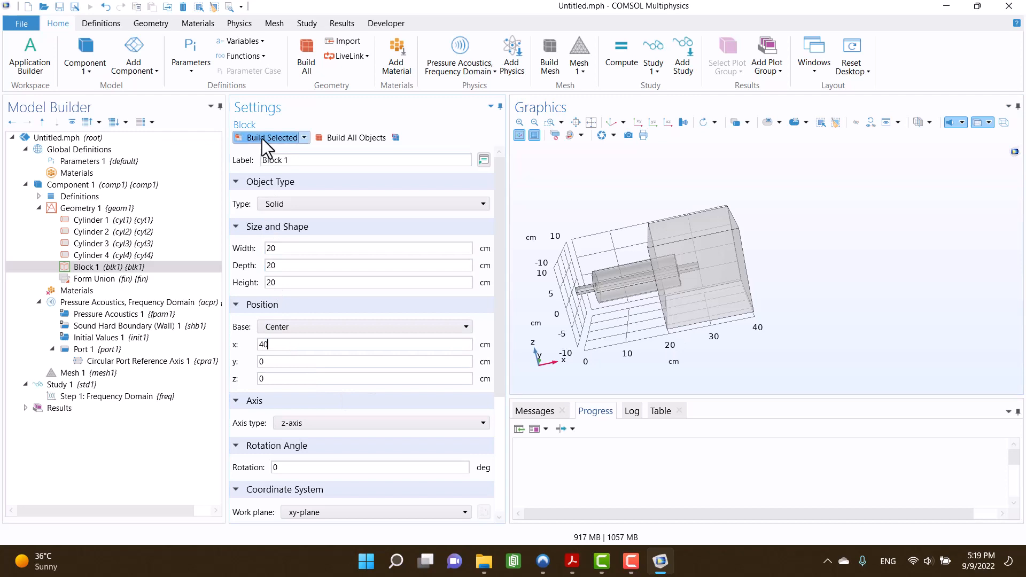
left_click(267, 138)
right_click_drag(694, 348, 730, 335)
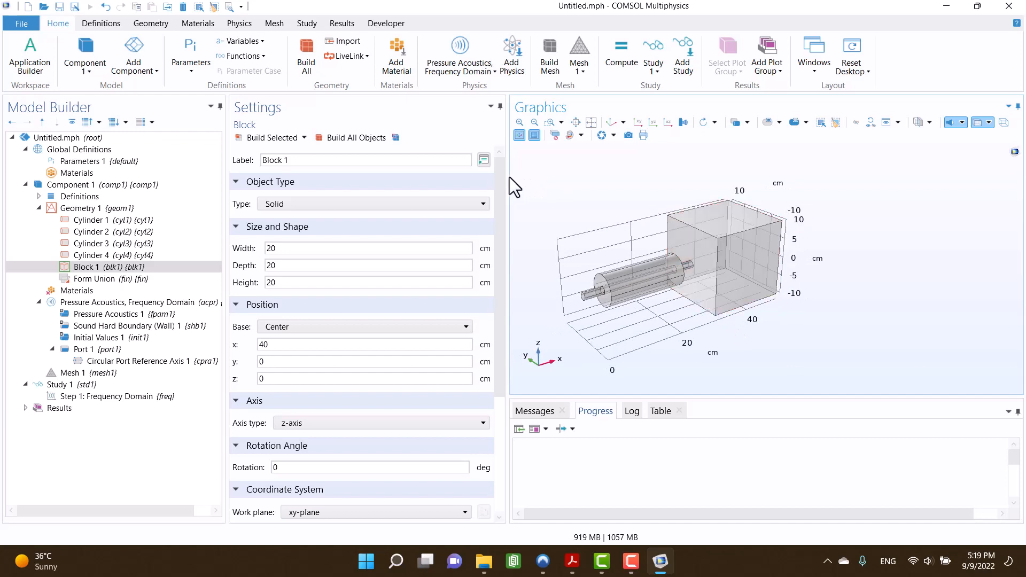
Add a 5 cm thick layer to the block and build it.
scroll(505, 181, "down", 1)
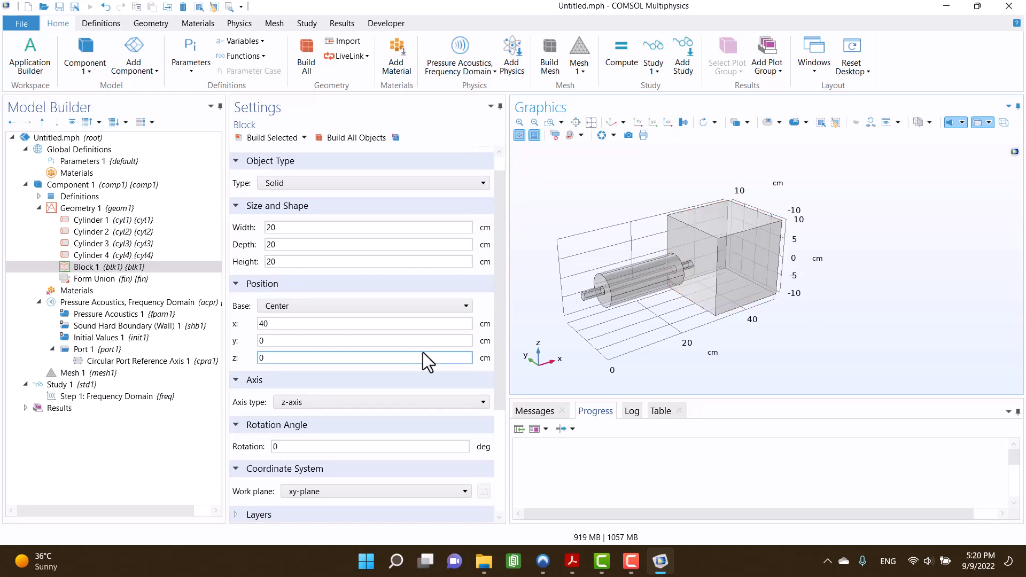
scroll(344, 450, "down", 3)
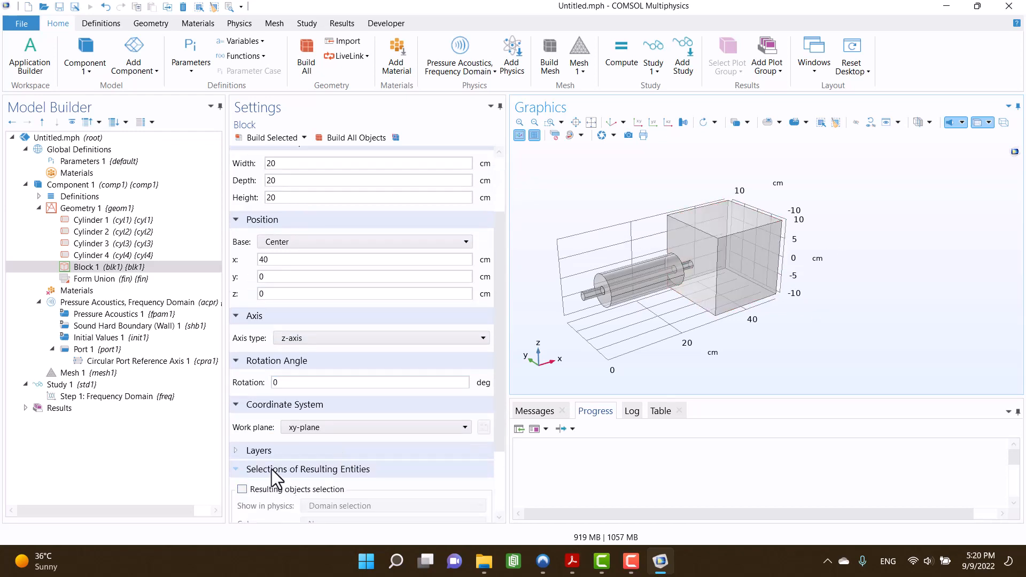
left_click(262, 454)
scroll(261, 455, "down", 6)
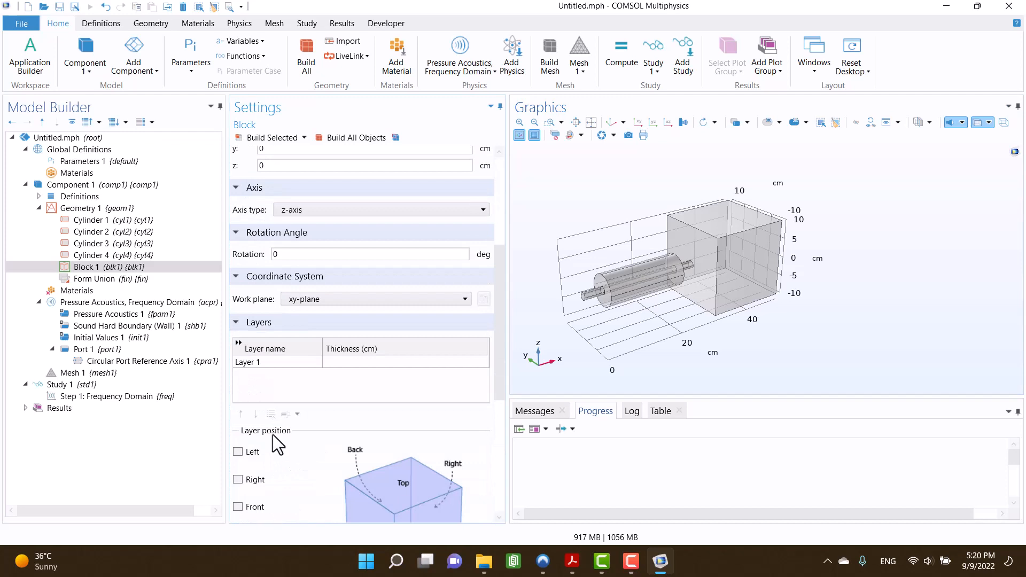
left_click(358, 362)
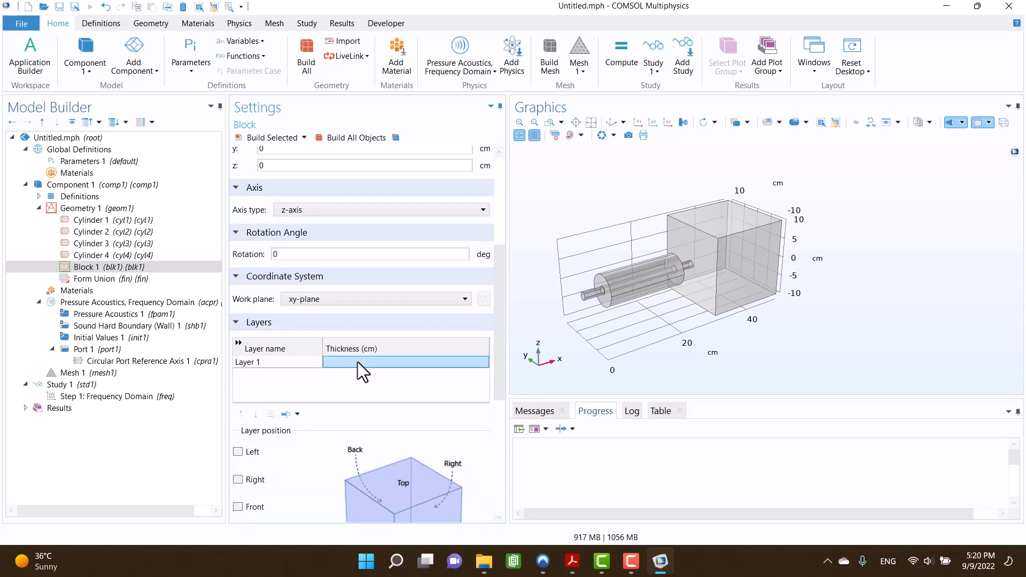
left_click(358, 361)
type("5")
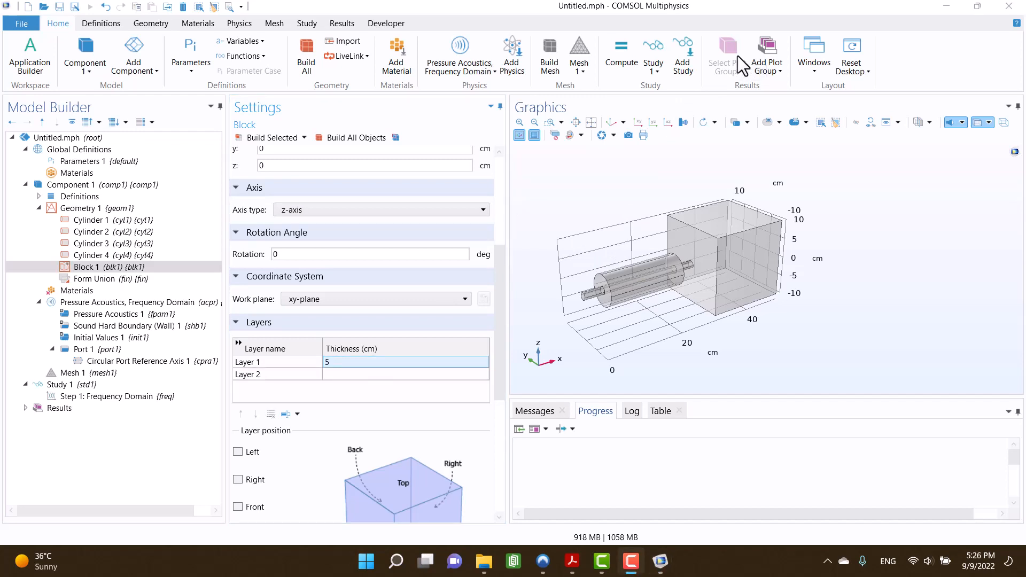
left_click(283, 140)
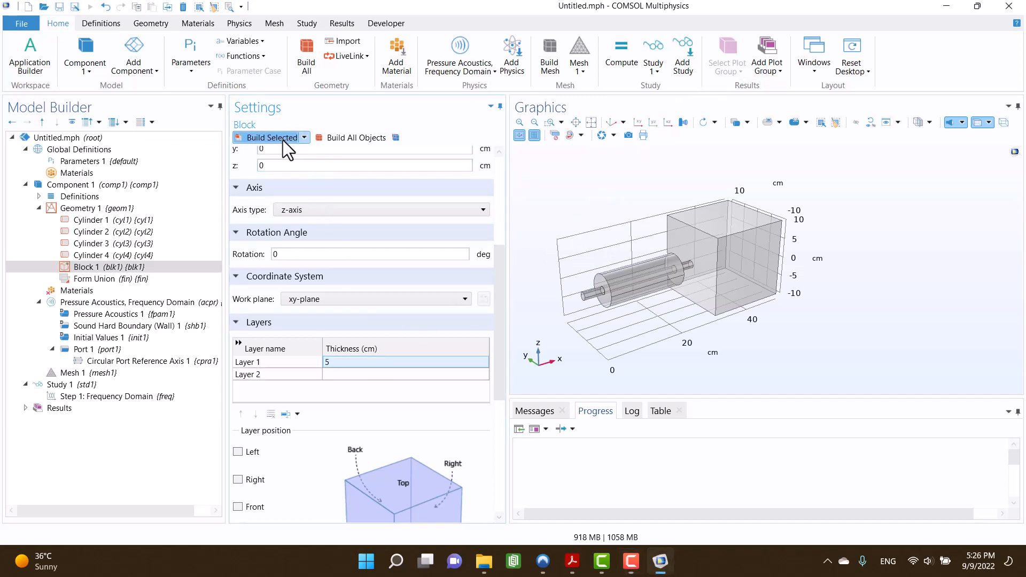
Reduce the block's layer thickness to 3 cm and rebuild it.
left_click(351, 362)
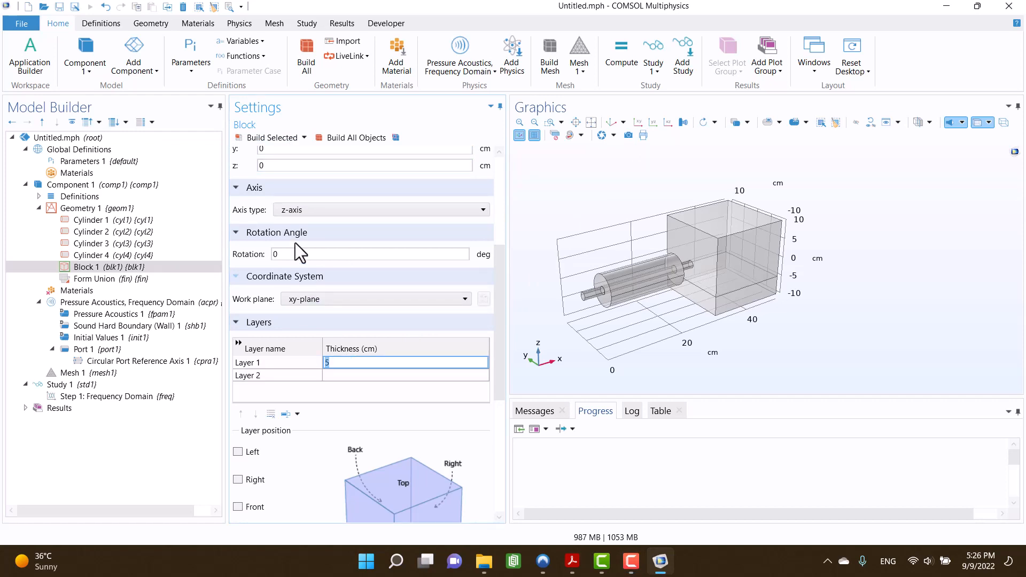
type("3")
left_click(277, 138)
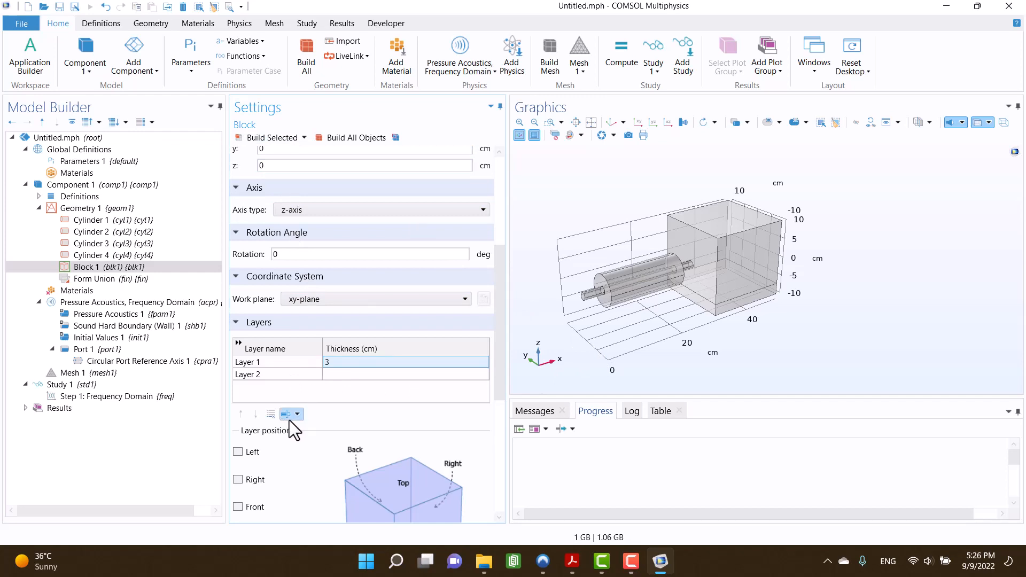
Apply the block's layer to its right, front and back sides too, leaving the left side without one, and rebuild.
scroll(292, 422, "down", 2)
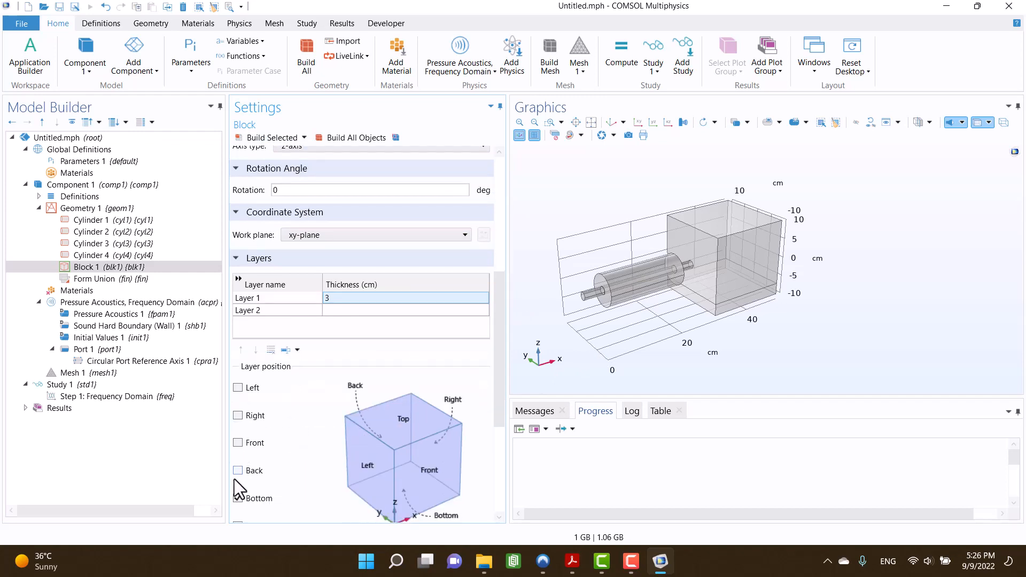
left_click(238, 443)
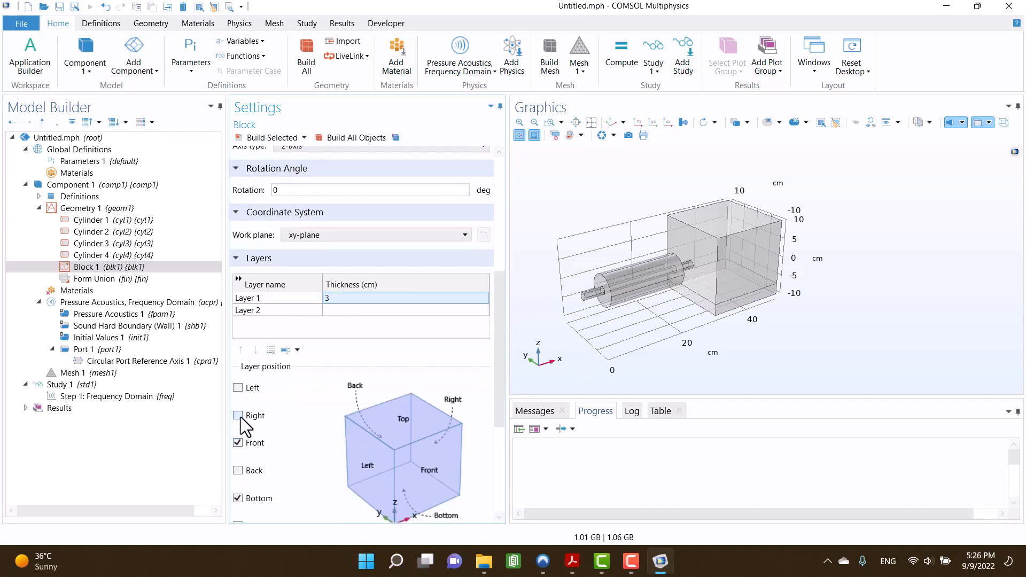
left_click(270, 137)
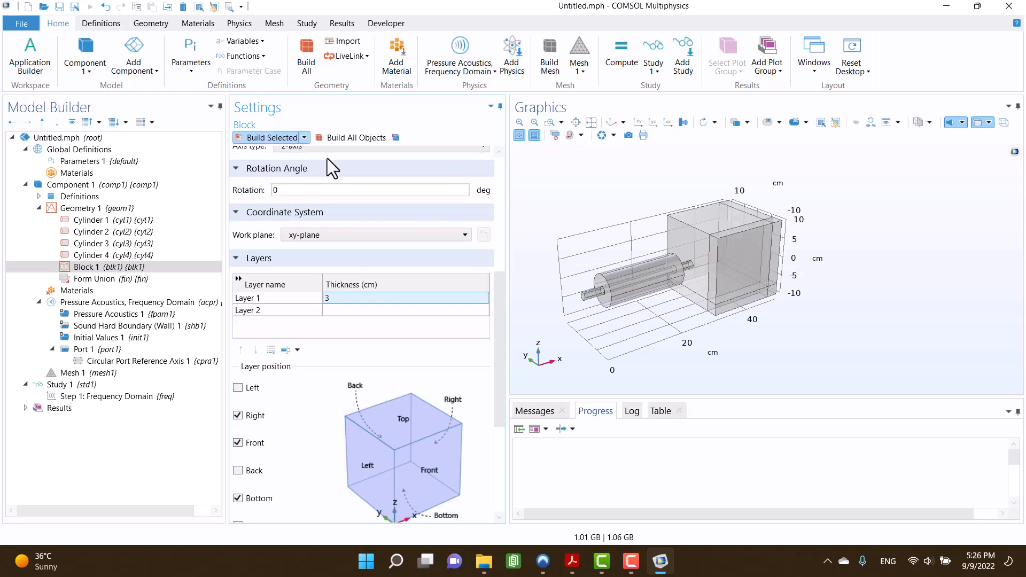
left_click(238, 415)
left_click(238, 387)
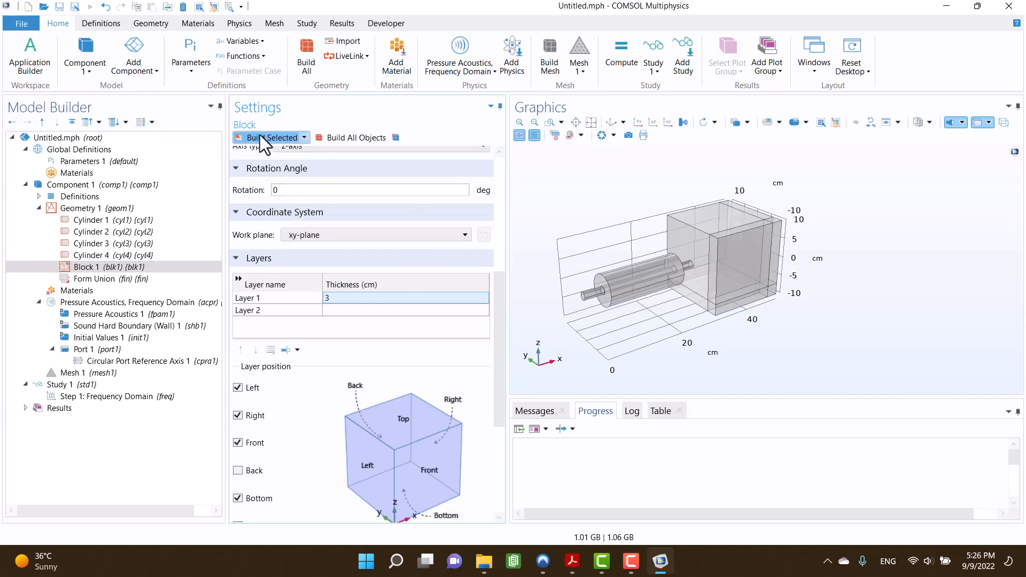
left_click(238, 388)
left_click(238, 471)
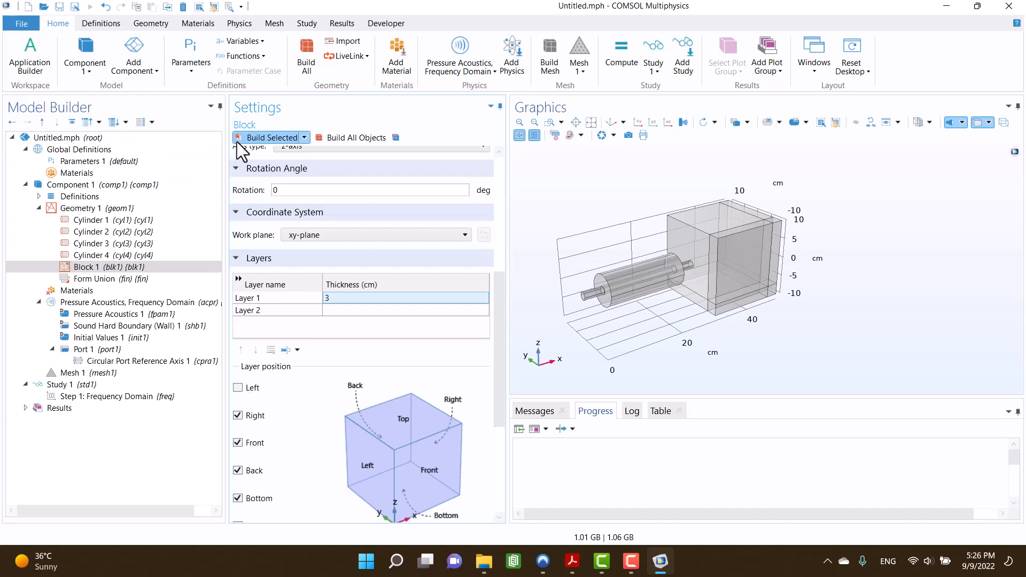
left_click(241, 138)
Apply the layer to the top of the block as well and rebuild it.
left_click_drag(682, 342, 583, 351)
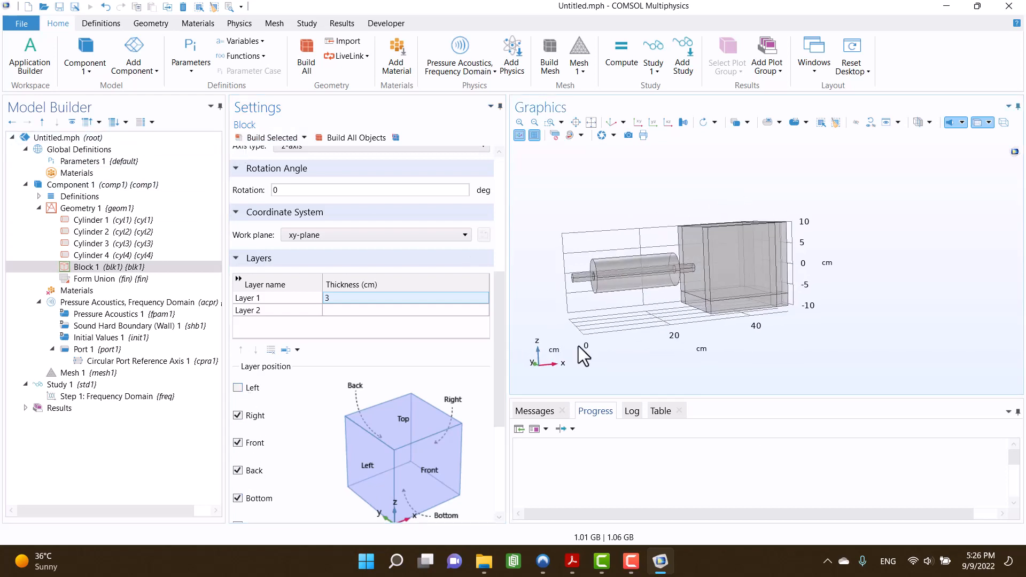
scroll(313, 443, "down", 2)
left_click(238, 461)
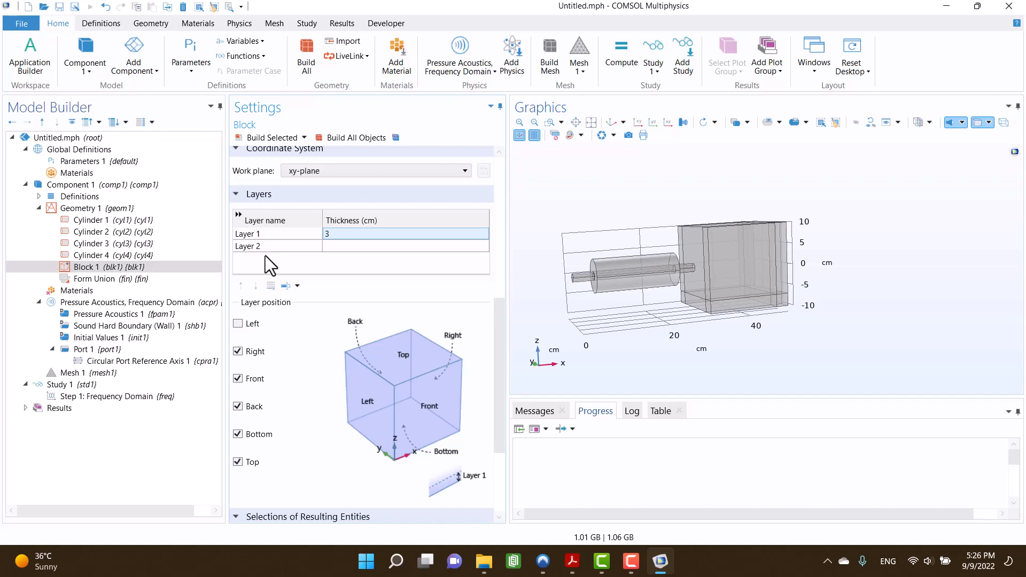
left_click(246, 138)
left_click_drag(668, 344, 689, 359)
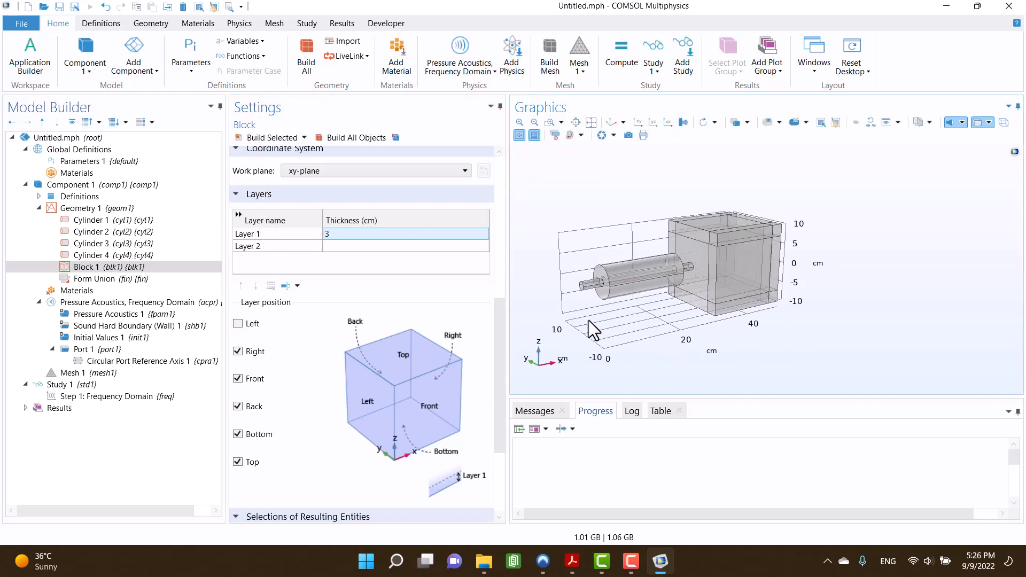
Add a Perfectly Matched Layer to the definitions of Component 1.
left_click(56, 188)
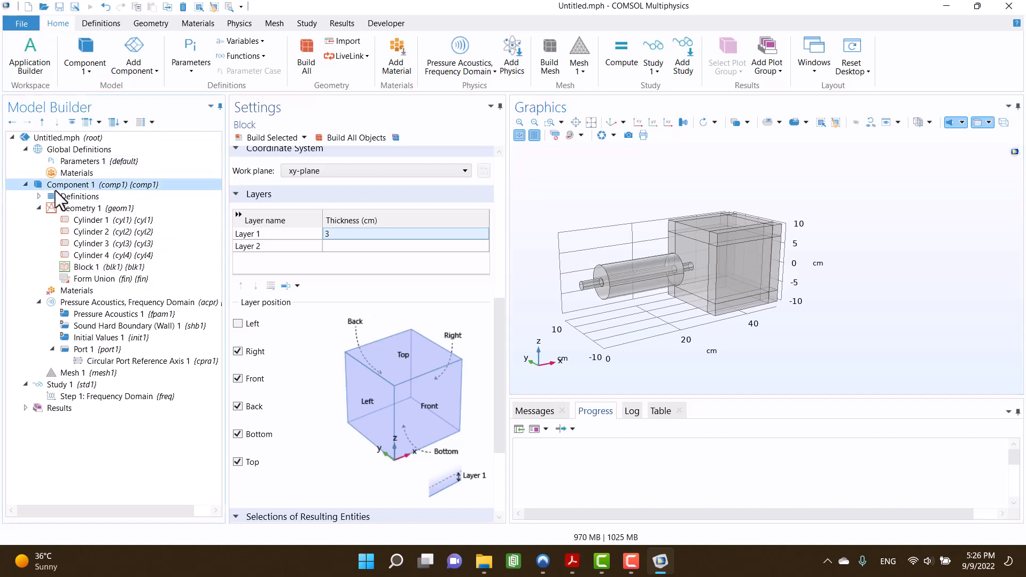
right_click(55, 190)
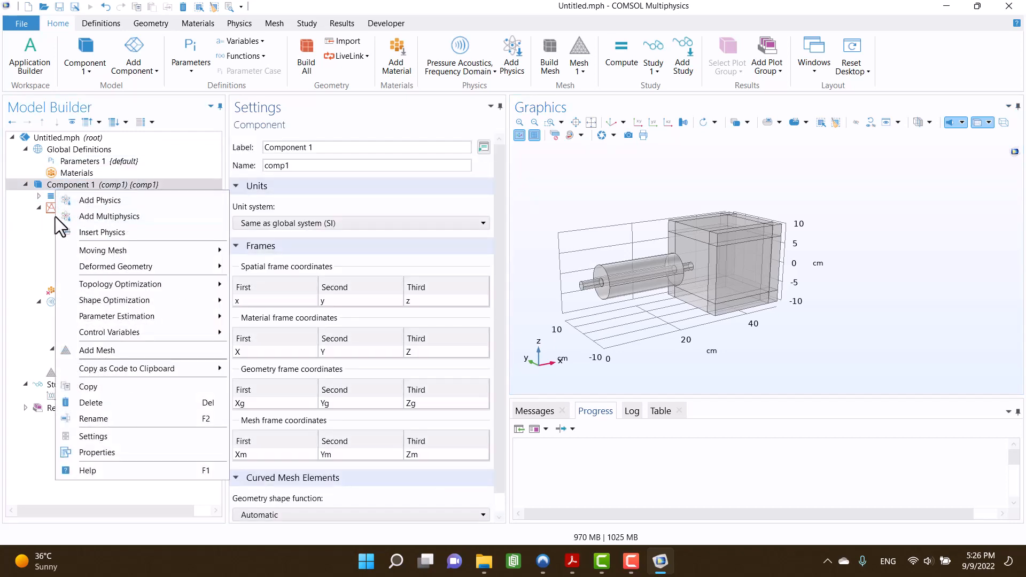
left_click(52, 197)
right_click(51, 197)
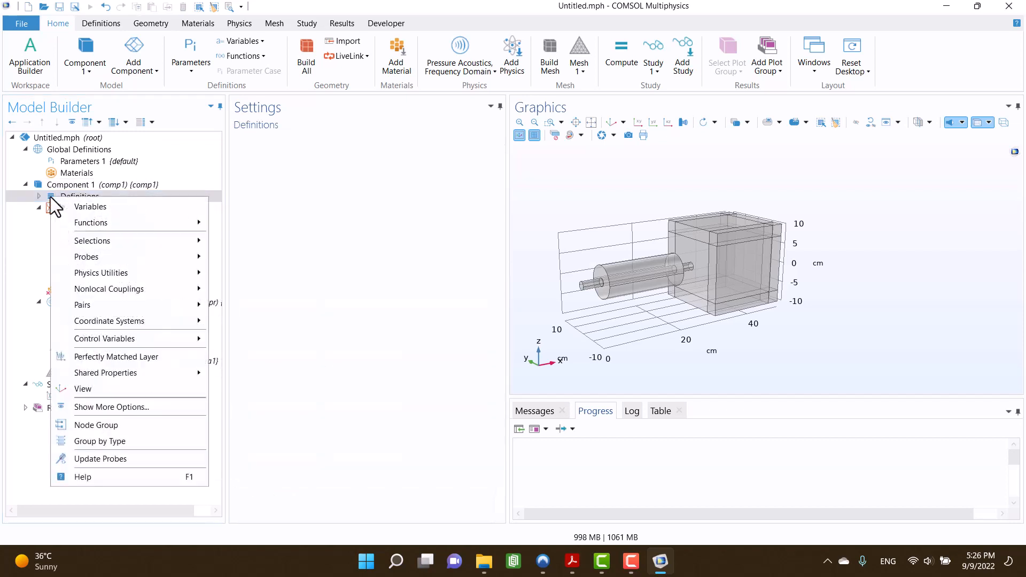
left_click(109, 352)
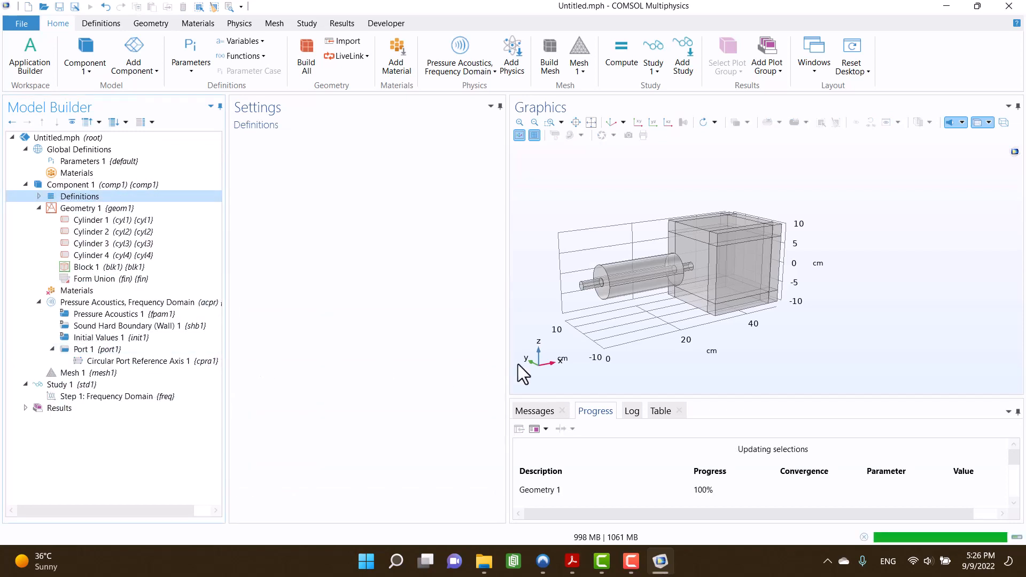
Assign the block's bottom layer domains and the adjoining upright edge domains to the perfectly matched layer.
left_click_drag(693, 336, 659, 339)
scroll(735, 337, "up", 4)
left_click(744, 315)
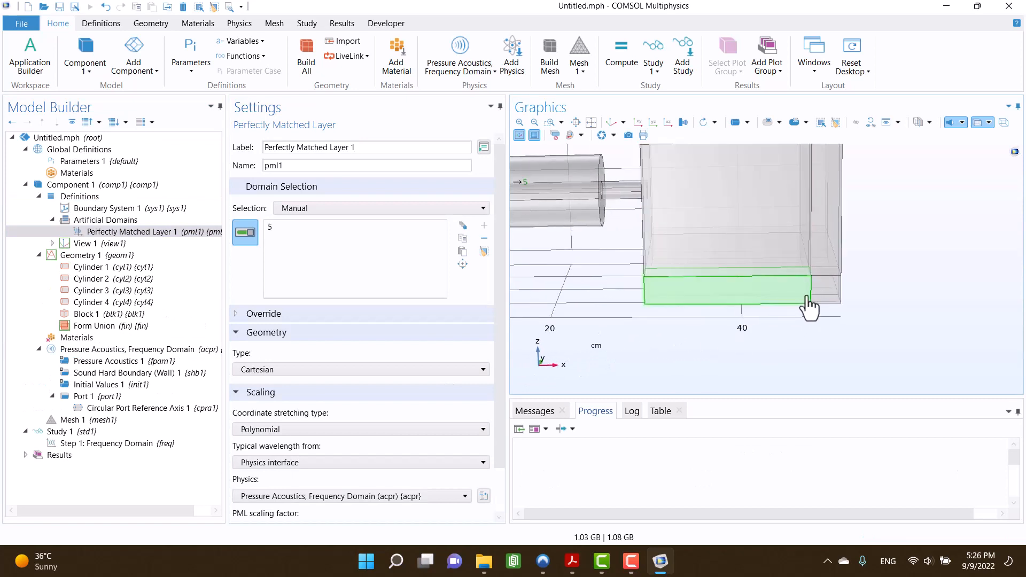
left_click(813, 302)
left_click_drag(812, 302, 804, 319)
left_click(828, 278)
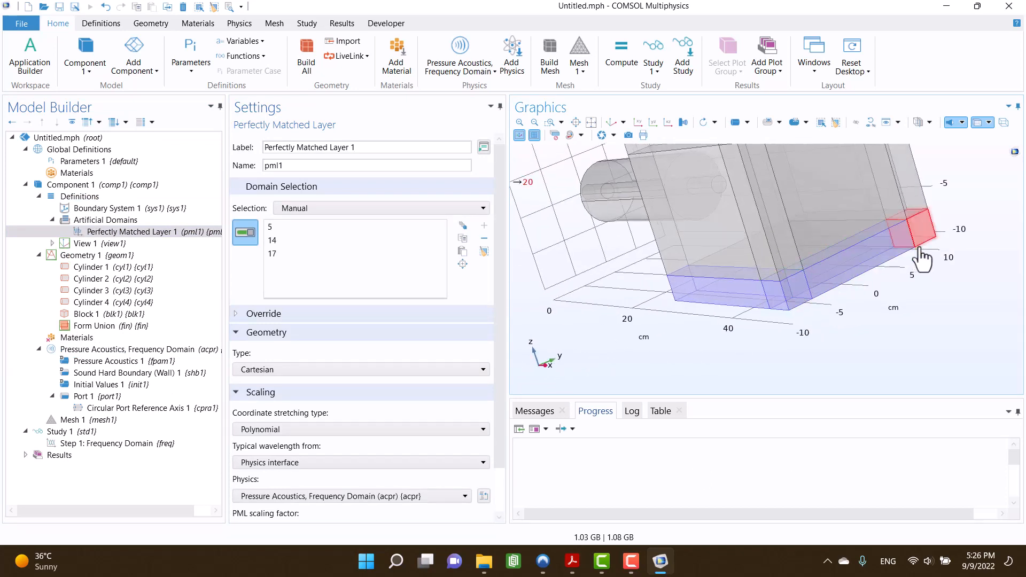
left_click(924, 236)
left_click(913, 186)
left_click(699, 223)
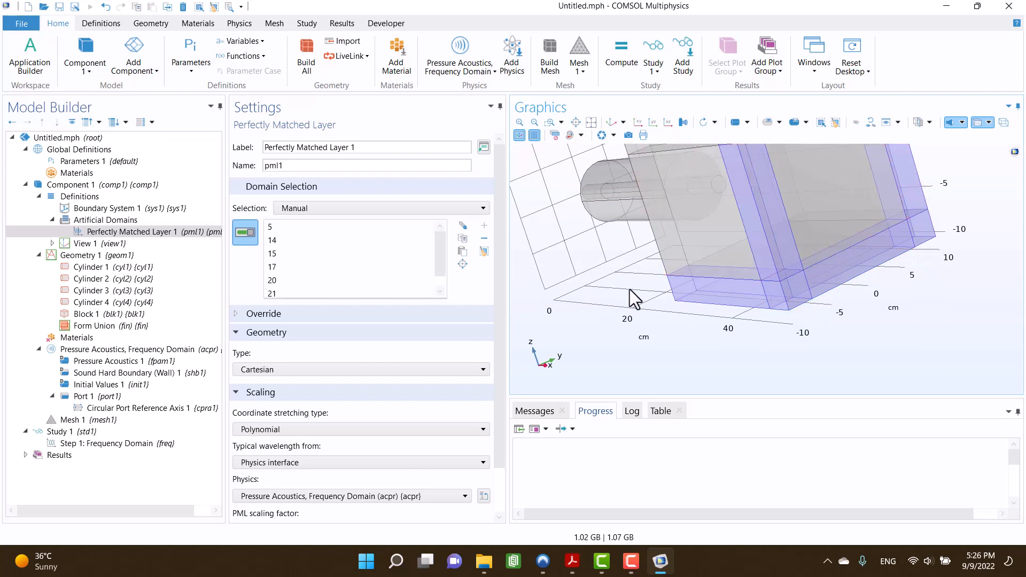
Add the block's front side layer and the top edge and corner domains to the perfectly matched layer selection.
left_click_drag(633, 294, 676, 338)
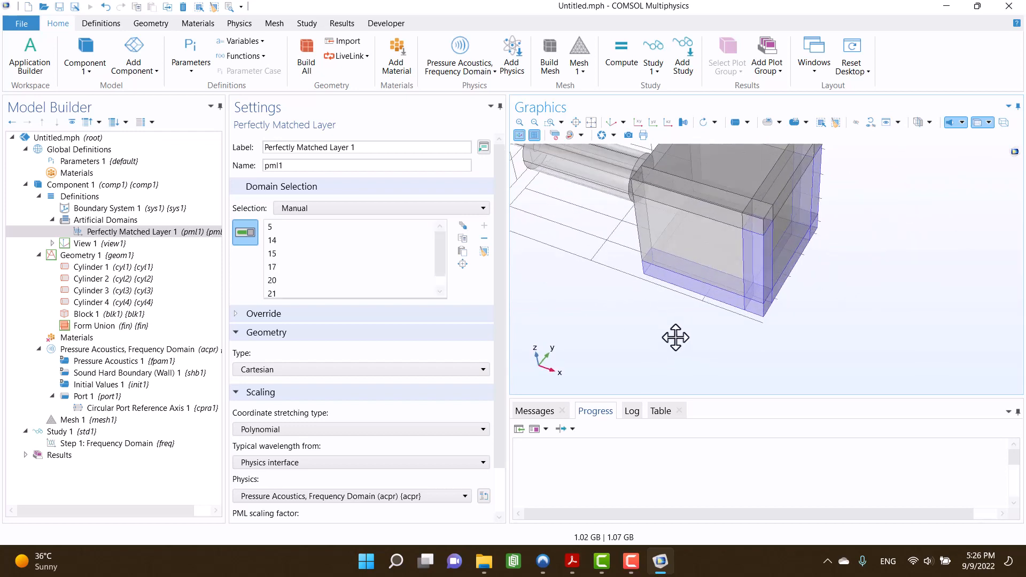
left_click(742, 243)
left_click(771, 246)
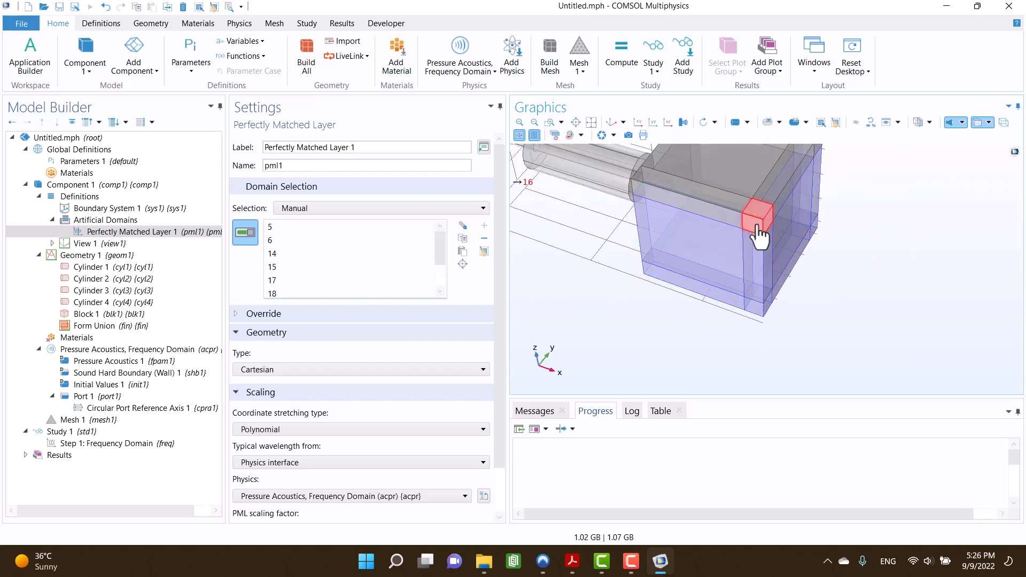
left_click(756, 225)
left_click(731, 219)
right_click_drag(840, 273, 801, 340)
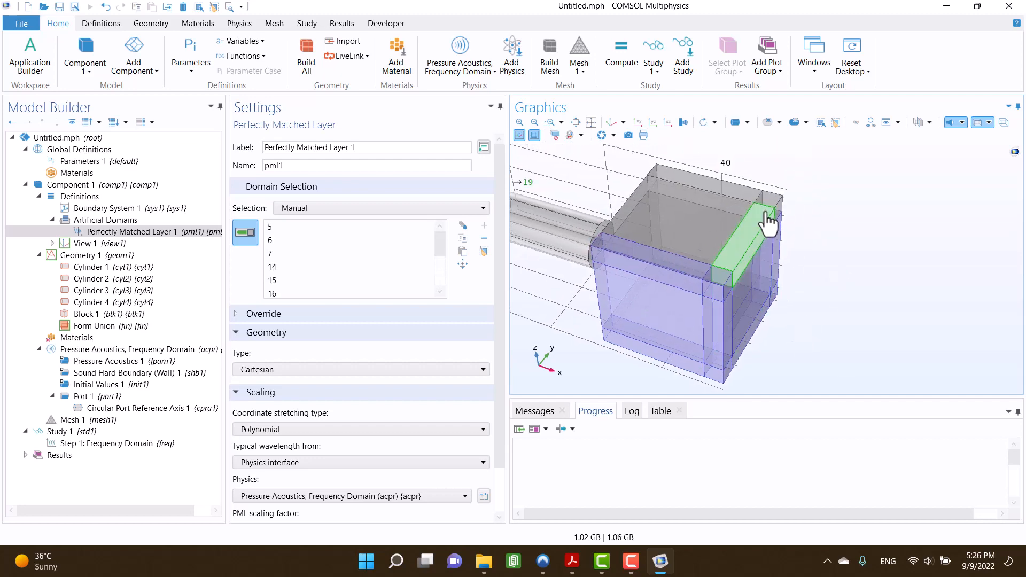
left_click(748, 202)
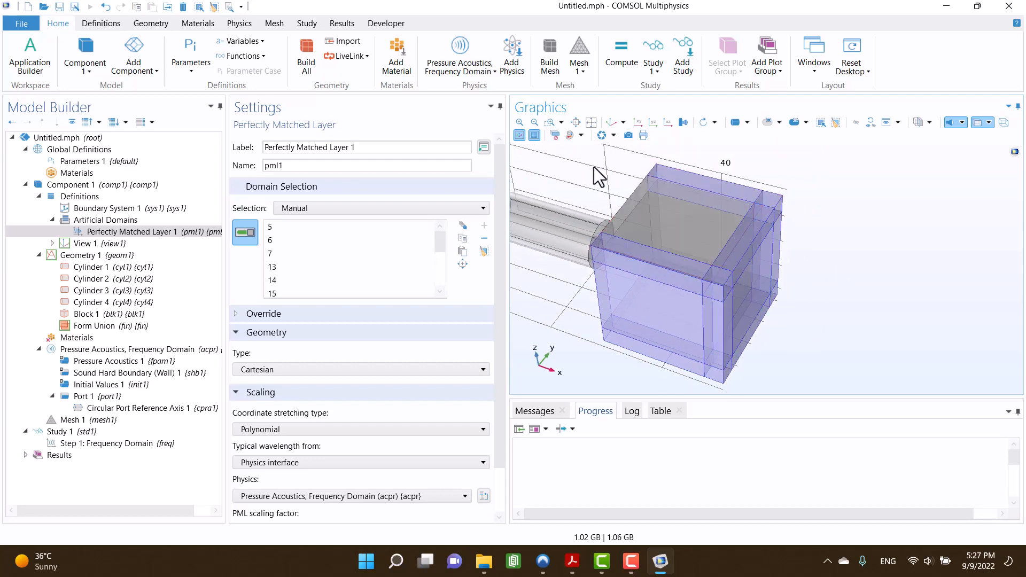
Add the remaining outer layer domains on the block's back side and top to the perfectly matched layer selection.
left_click_drag(596, 175, 666, 148)
left_click(574, 305)
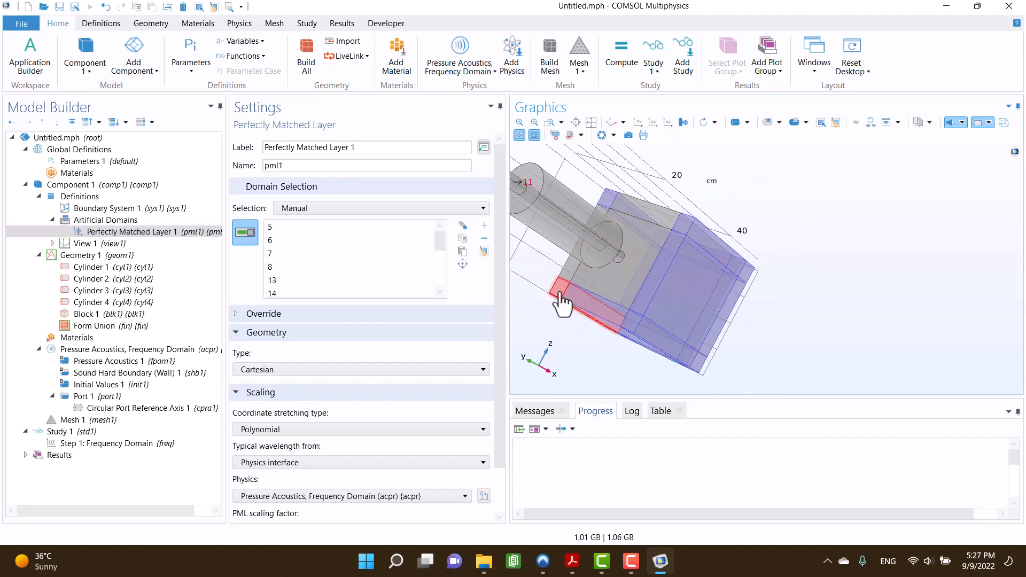
left_click(562, 299)
left_click_drag(568, 303, 635, 319)
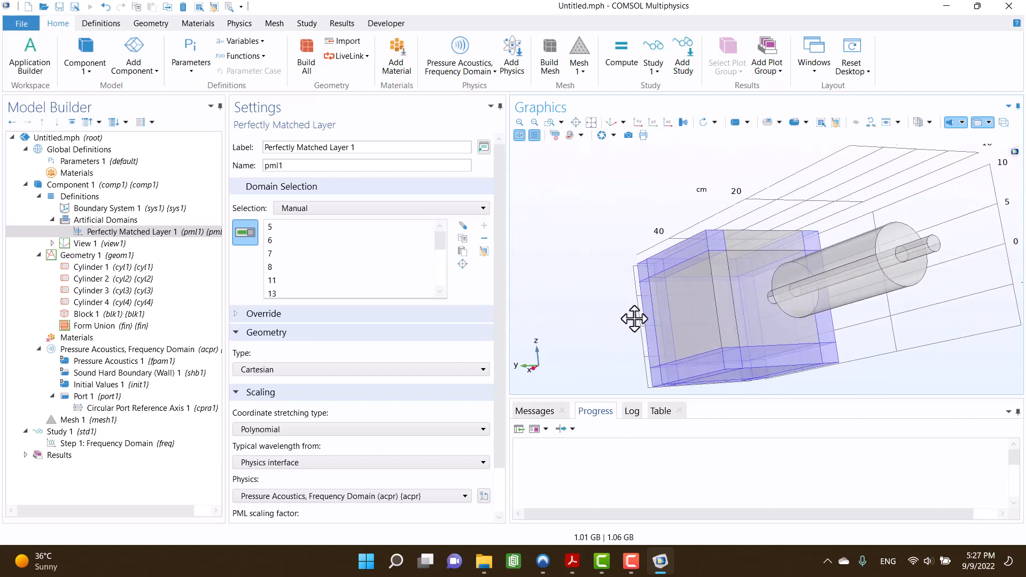
left_click(672, 317)
left_click(749, 251)
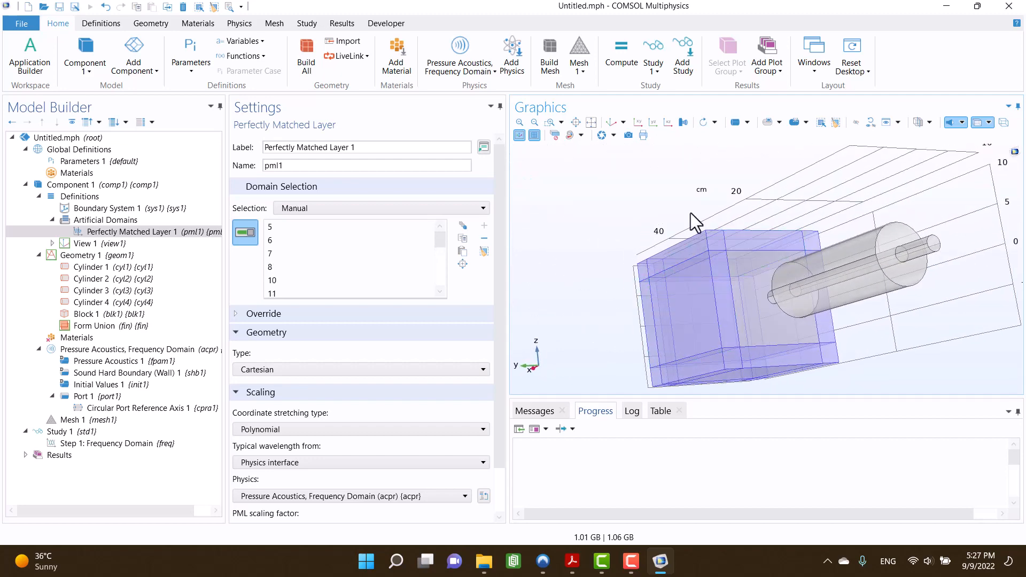
Turn off transparency in the graphics view and inspect the perfectly matched layer domains around the block.
left_click(950, 123)
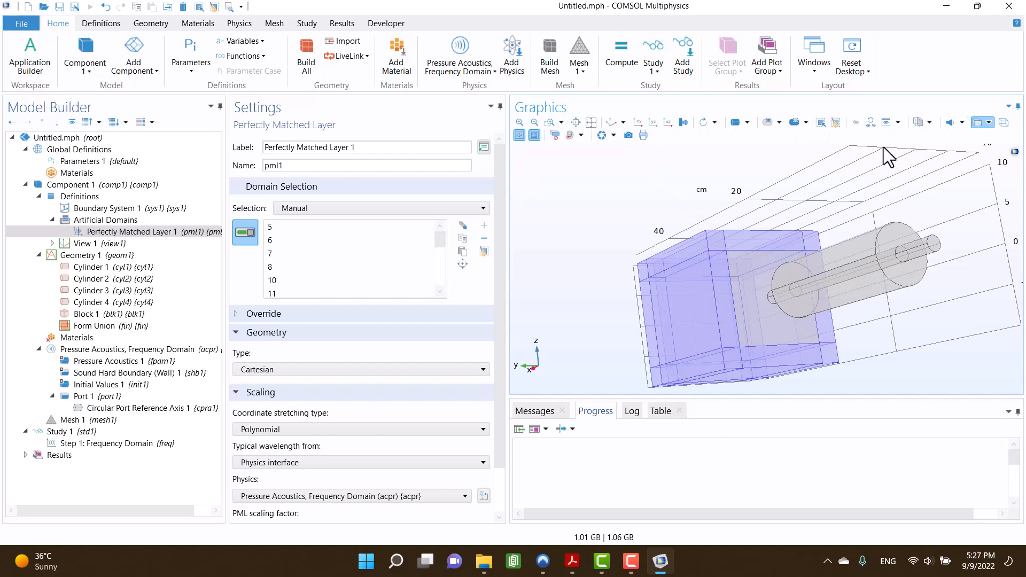
left_click(951, 124)
left_click(979, 124)
left_click_drag(925, 195, 845, 266)
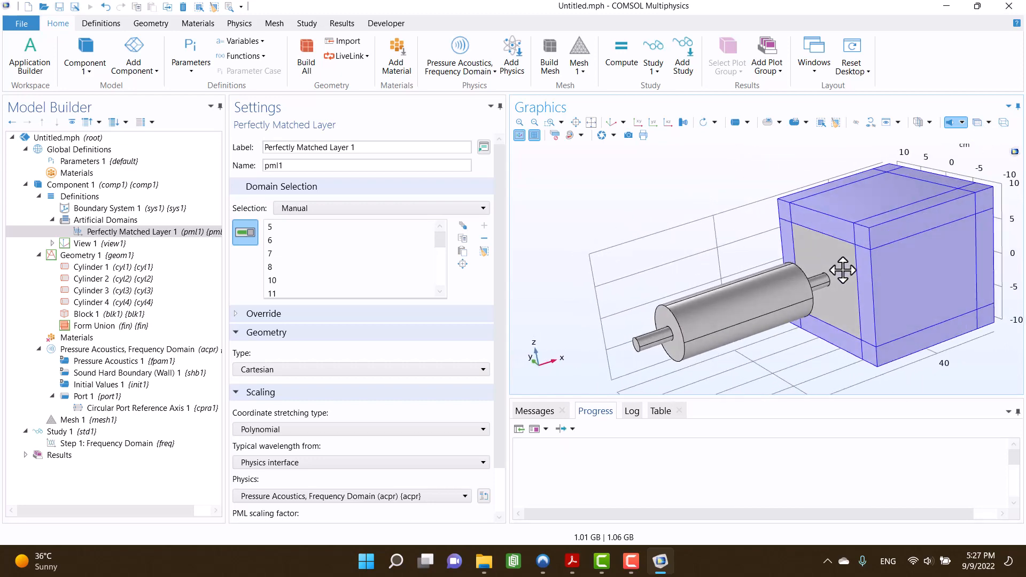
left_click(977, 123)
left_click(977, 124)
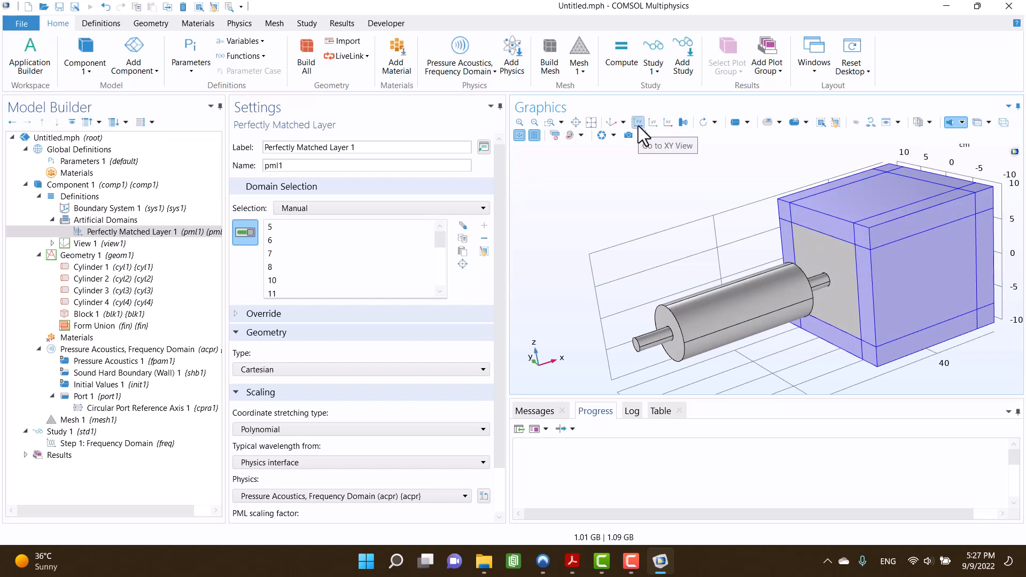
left_click(603, 136)
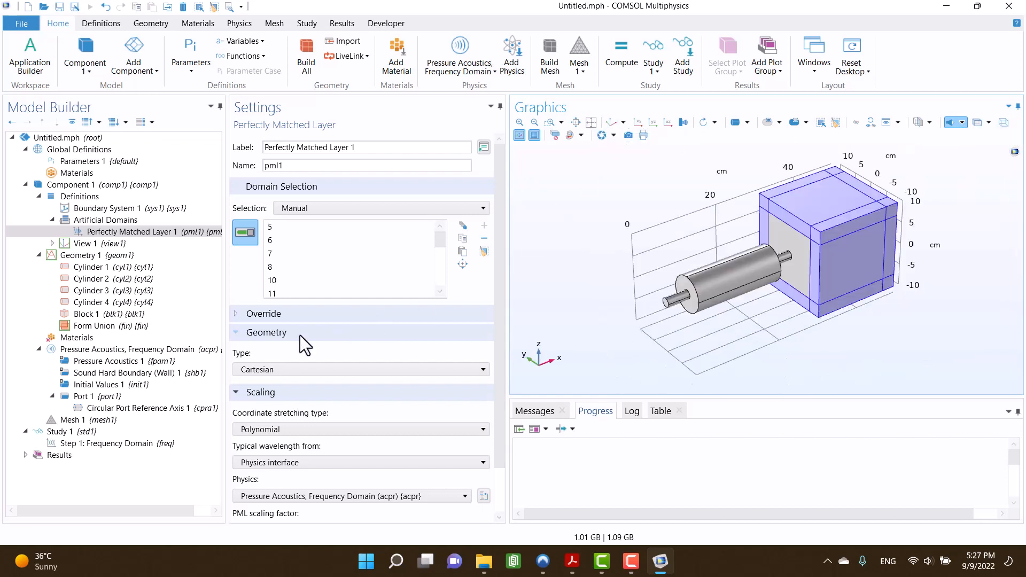
Add a point primitive to Geometry 1.
left_click(92, 255)
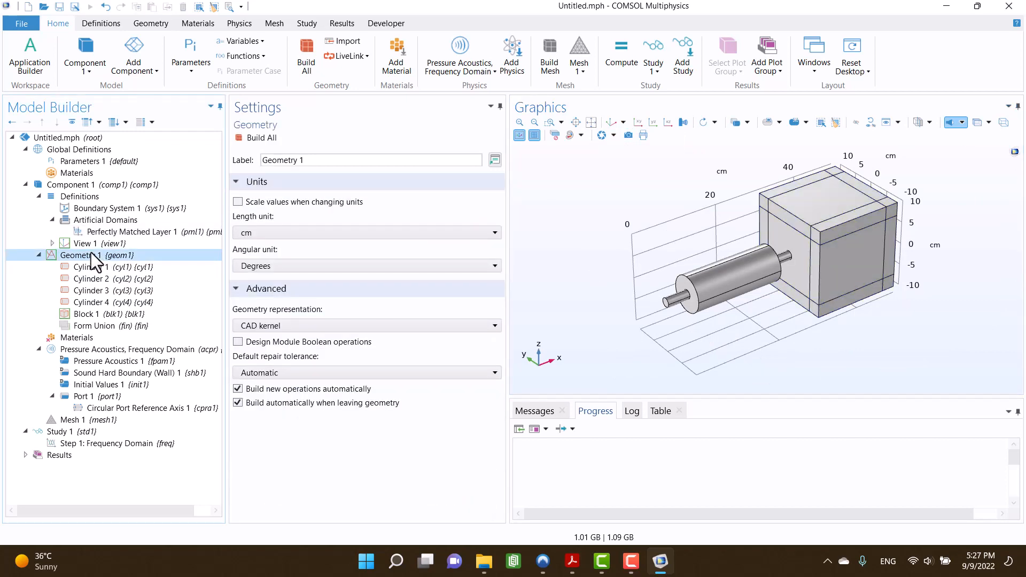
right_click(95, 256)
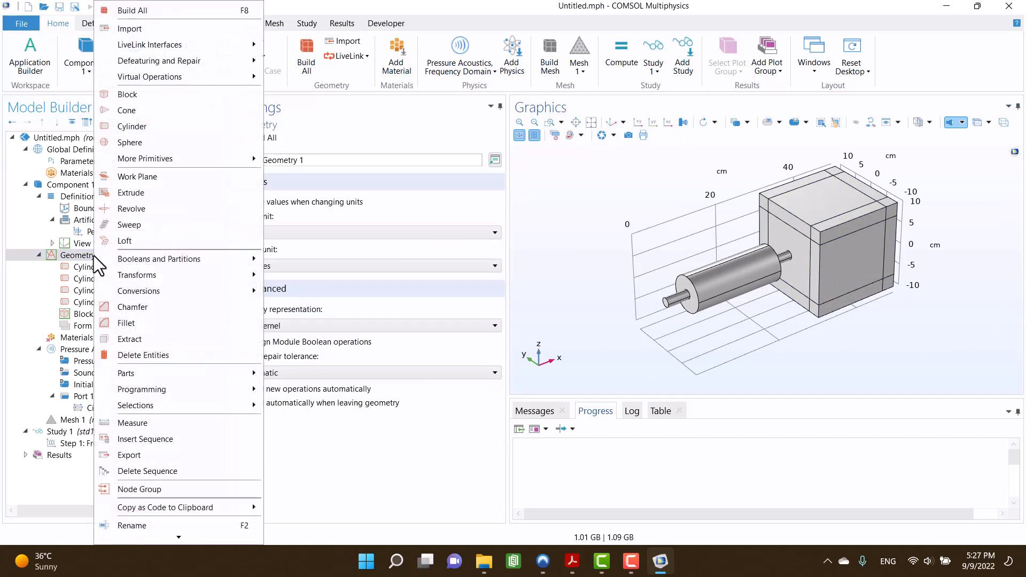
left_click(333, 2)
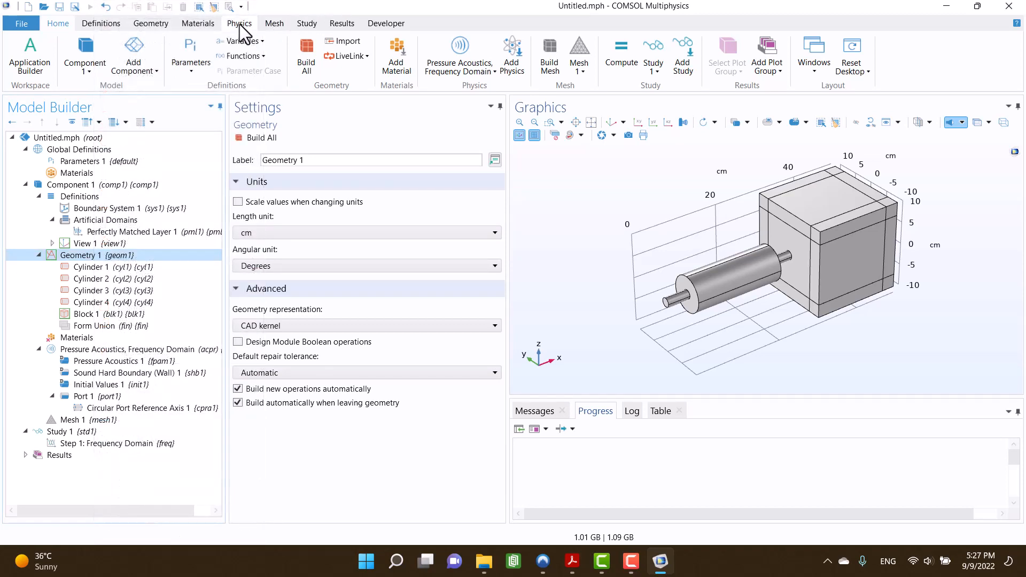
left_click(239, 24)
left_click(160, 23)
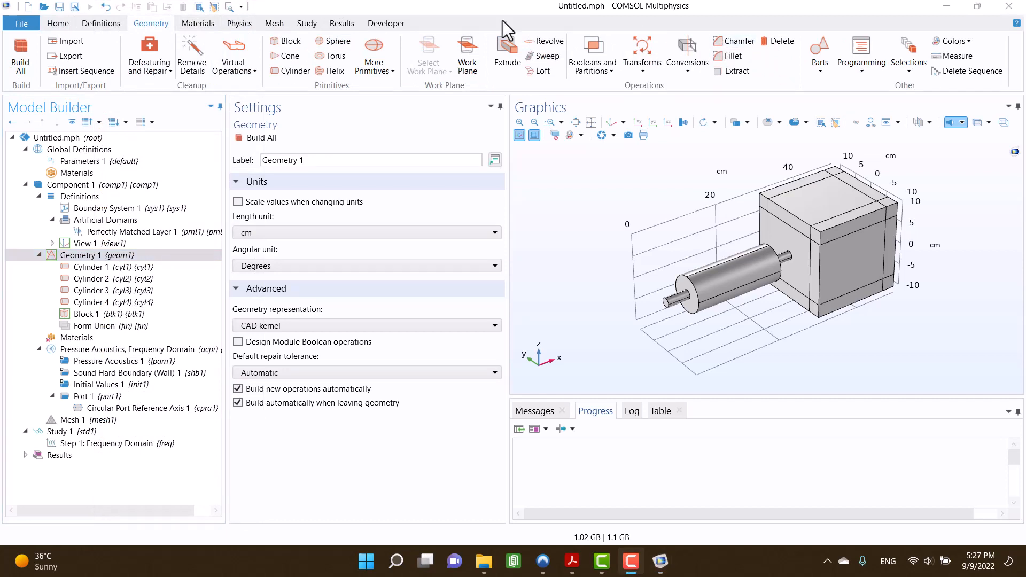
left_click(361, 67)
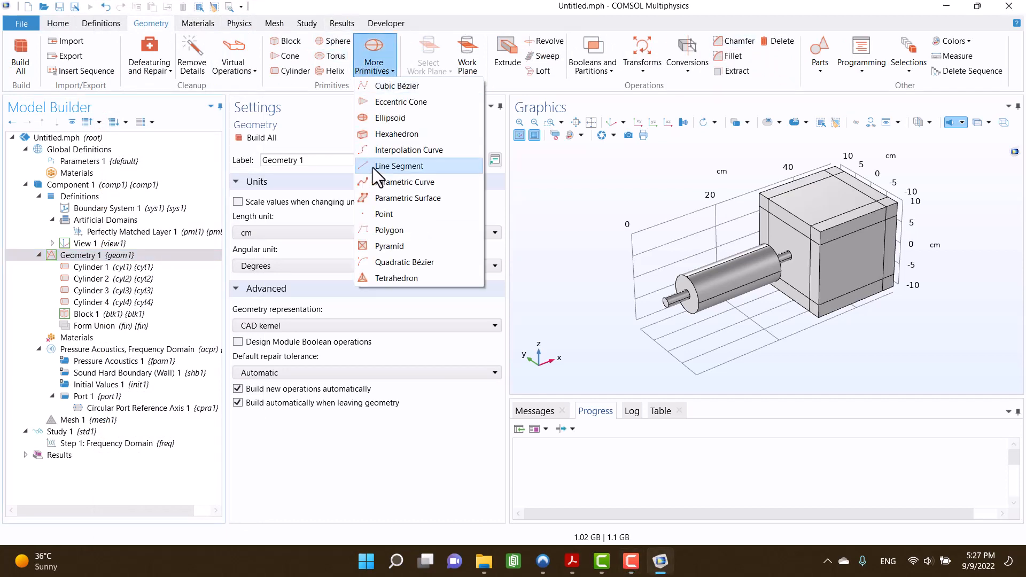
left_click(386, 214)
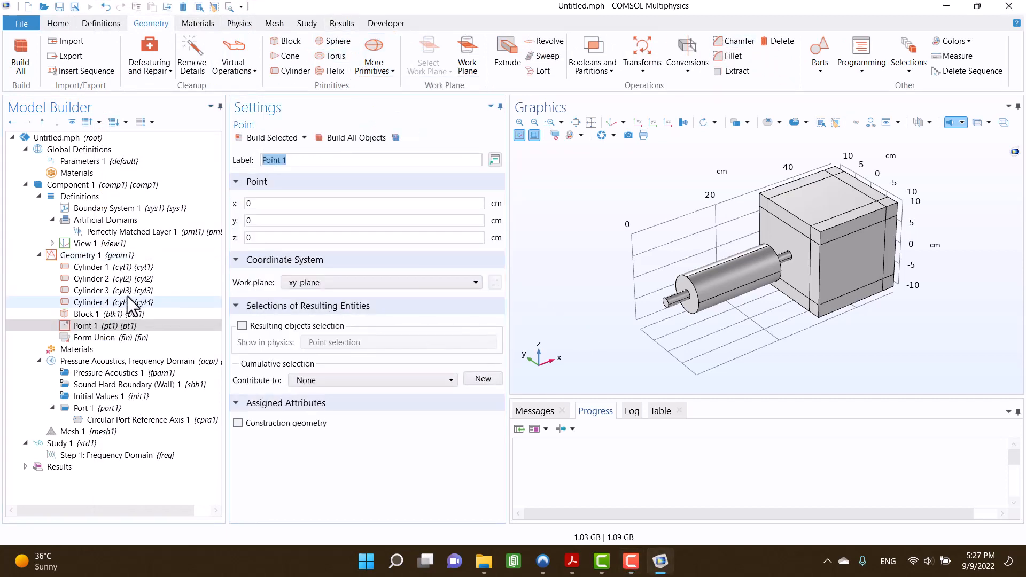
Try building the point with its x coordinate at 400 cm.
double_click(280, 205)
type("4")
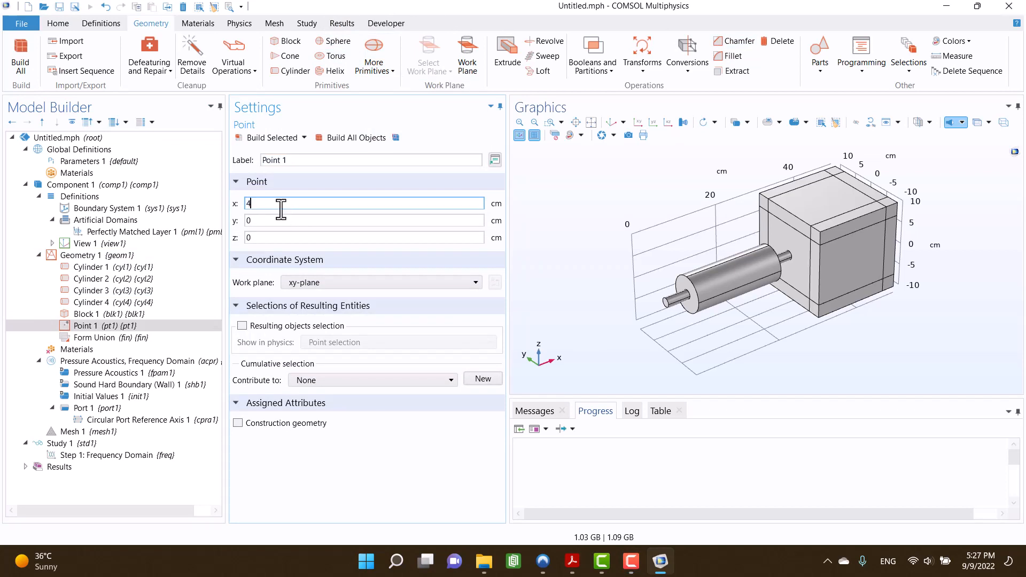
type("00")
left_click(270, 137)
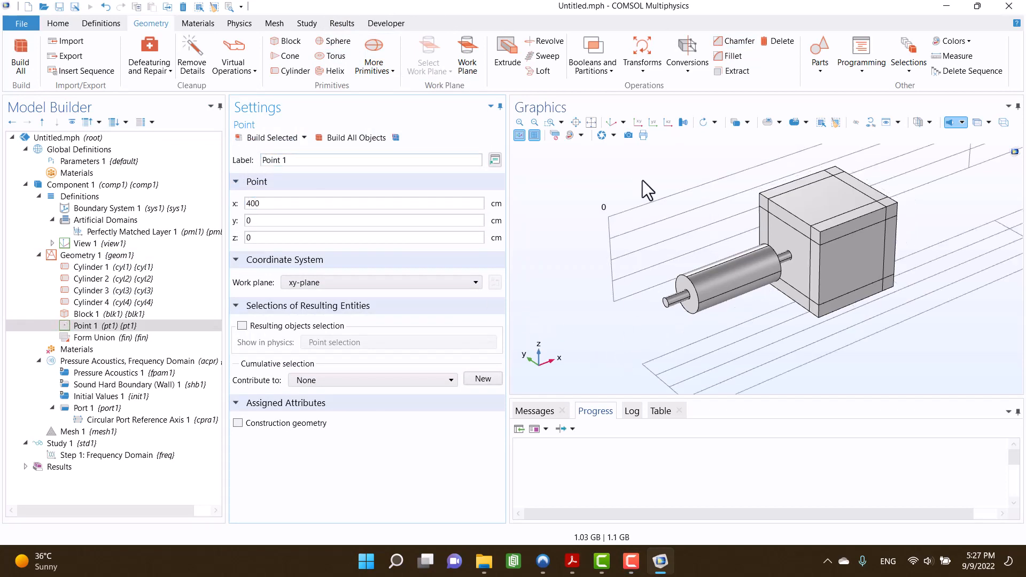
With transparency turned on, build the point at x = 40 cm and label it "Point 1 (microphone)".
left_click(973, 123)
double_click(287, 206)
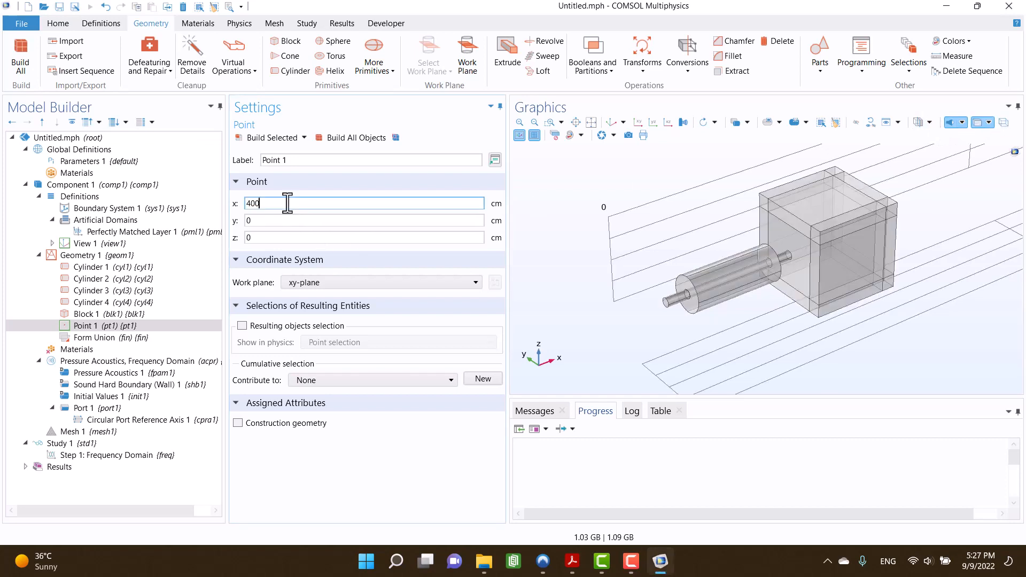
type("40")
left_click(284, 137)
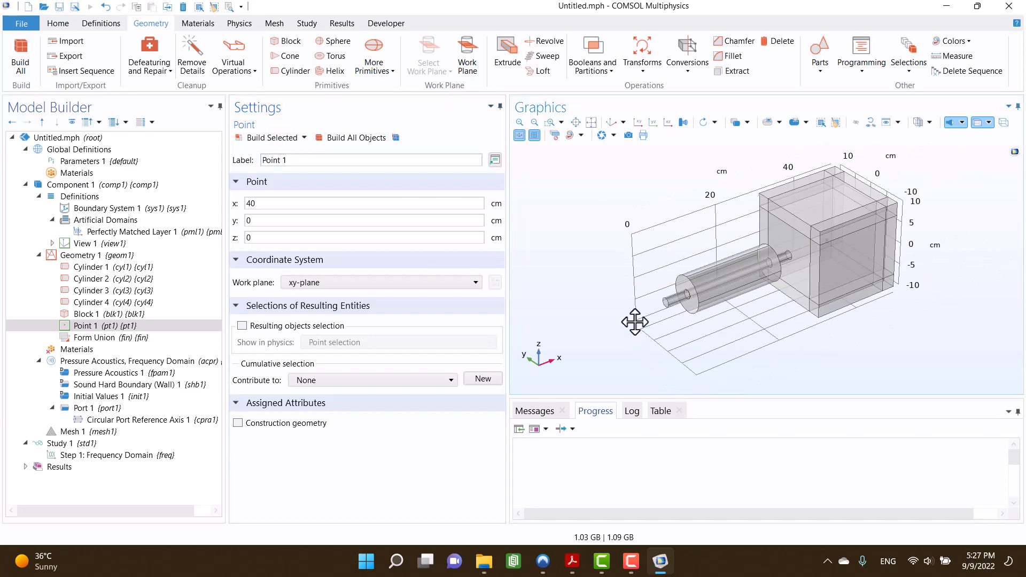
mouse_move(632, 318)
left_mouse_down()
mouse_move(600, 291)
mouse_move(601, 302)
mouse_move(632, 309)
left_mouse_up()
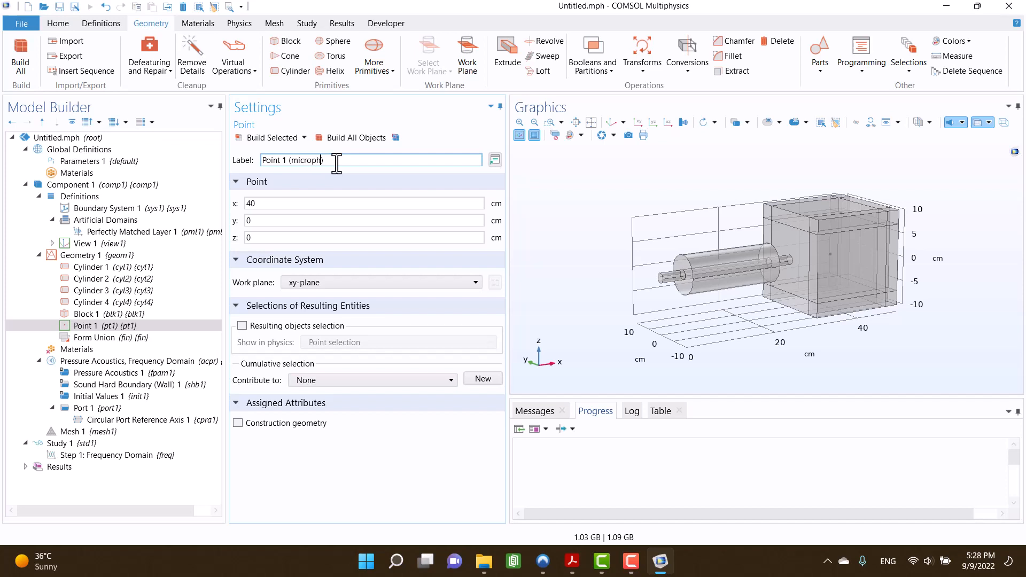
left_click(261, 140)
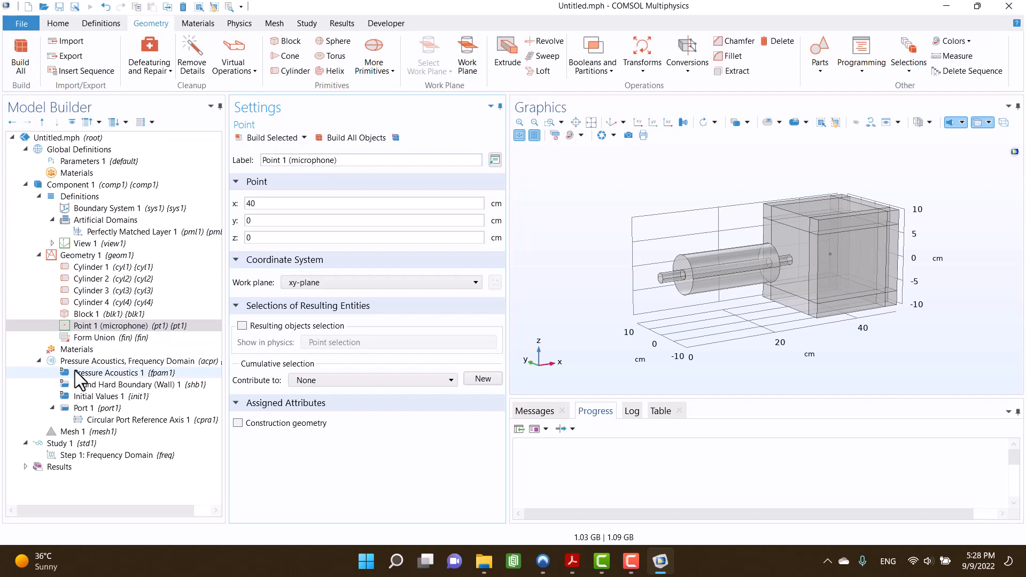
Add Air from the recently used library materials to the component, covering all domains.
right_click(73, 351)
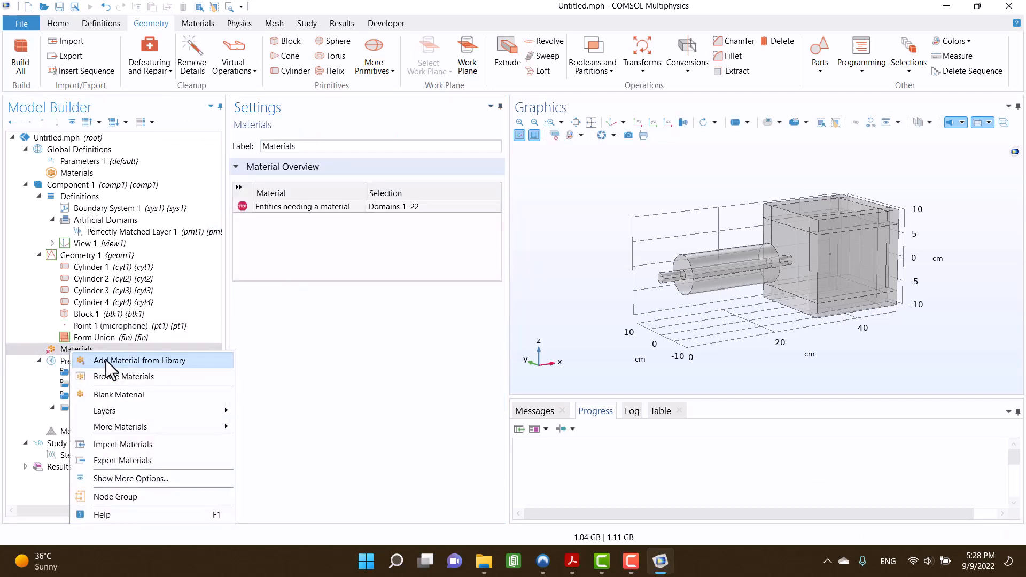
left_click(123, 361)
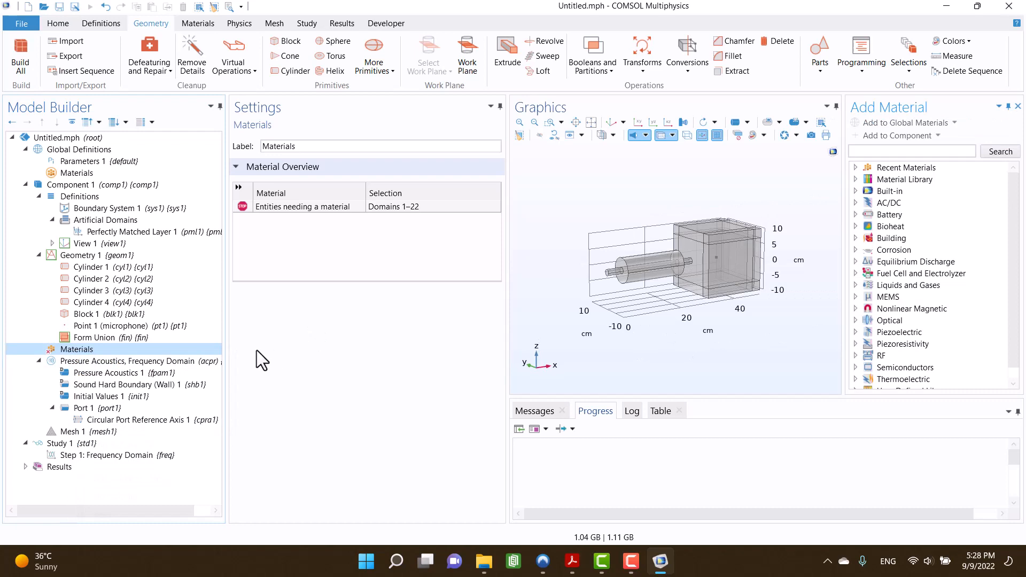
left_click(857, 168)
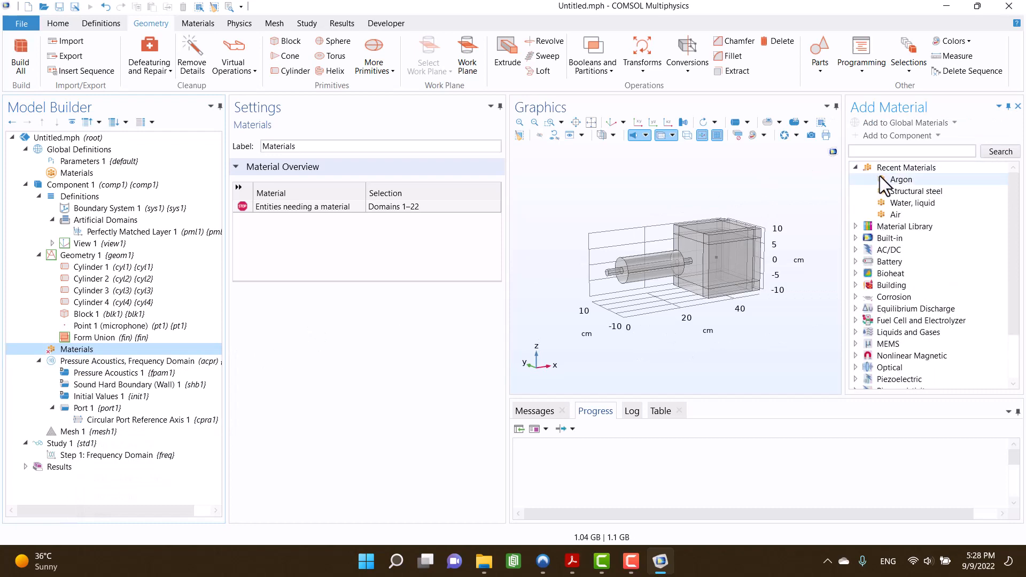
left_click(902, 211)
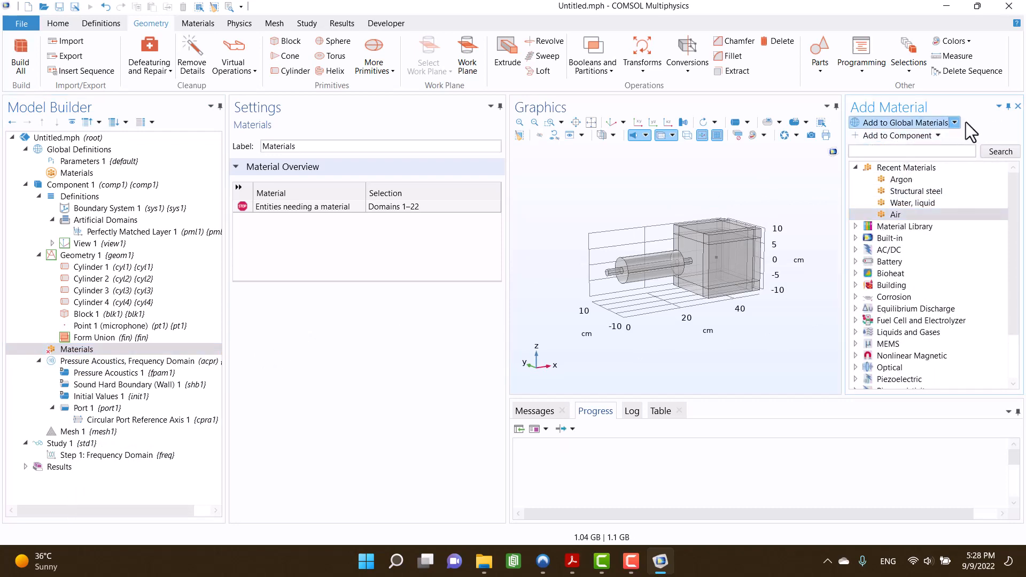
left_click(1018, 107)
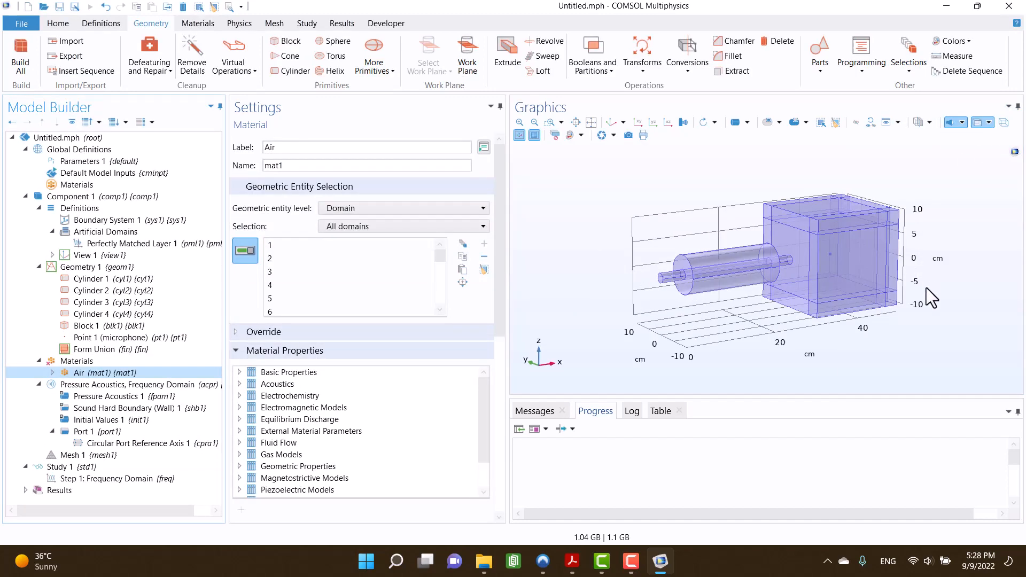
left_click_drag(897, 315, 897, 330)
right_click_drag(933, 326, 856, 330)
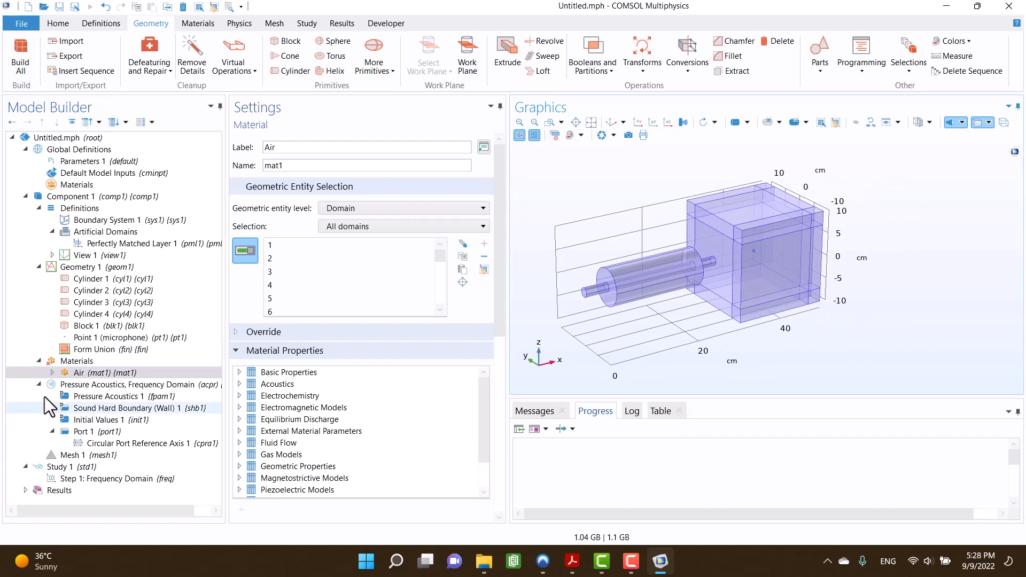
Set the Frequency Domain study step to sweep from 1 to 2000 Hz in steps of 10 Hz.
left_click(86, 431)
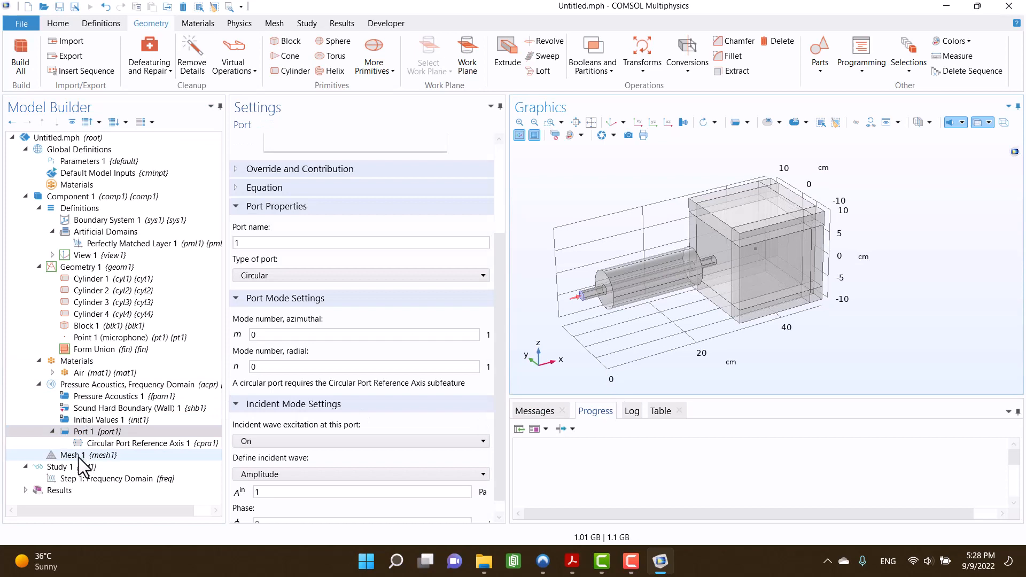
left_click(80, 479)
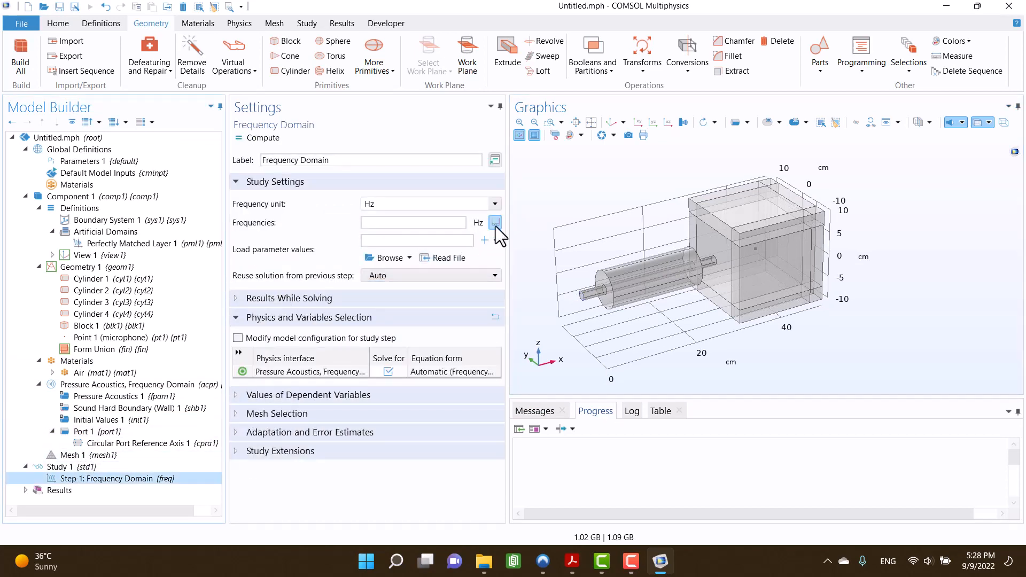
left_click(495, 222)
type("1")
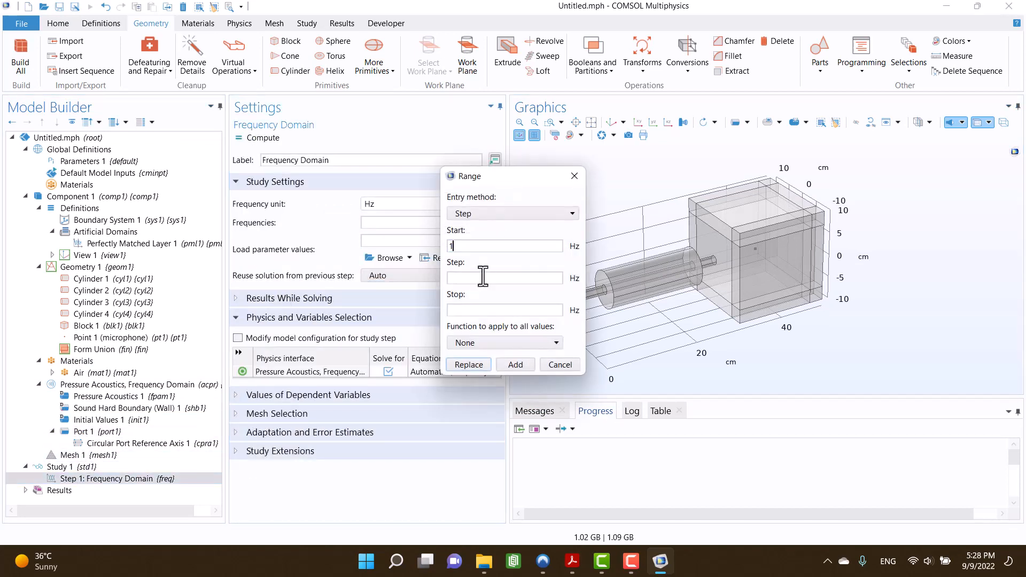
left_click(482, 309)
type("2000")
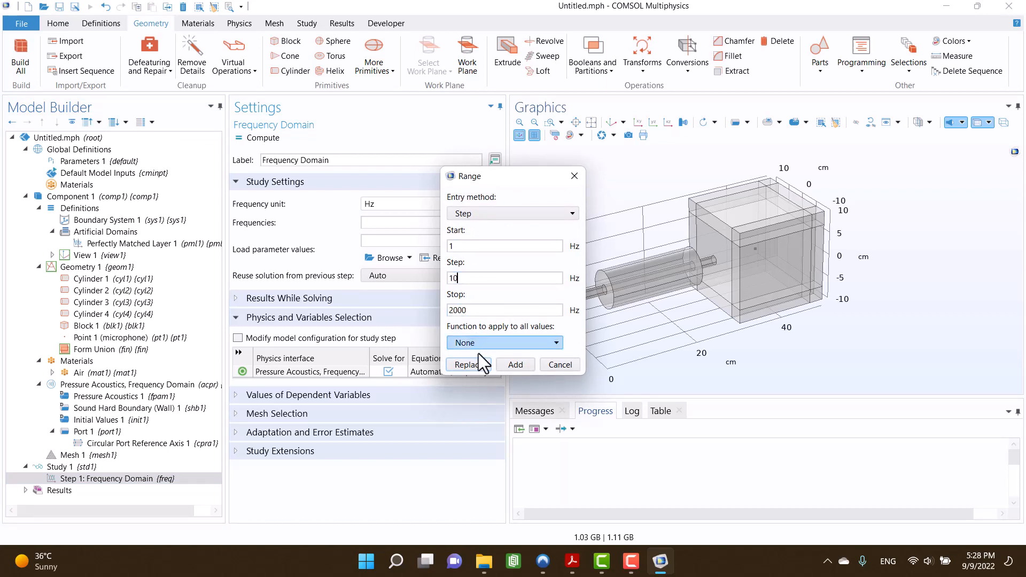
left_click(513, 364)
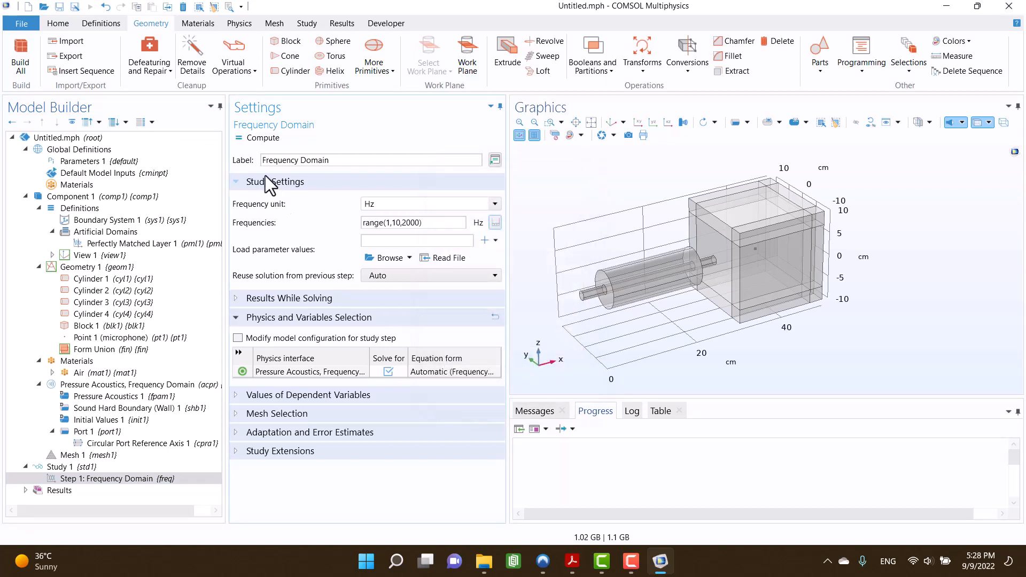
Build the physics-controlled mesh for the whole muffler and block geometry.
left_click(80, 455)
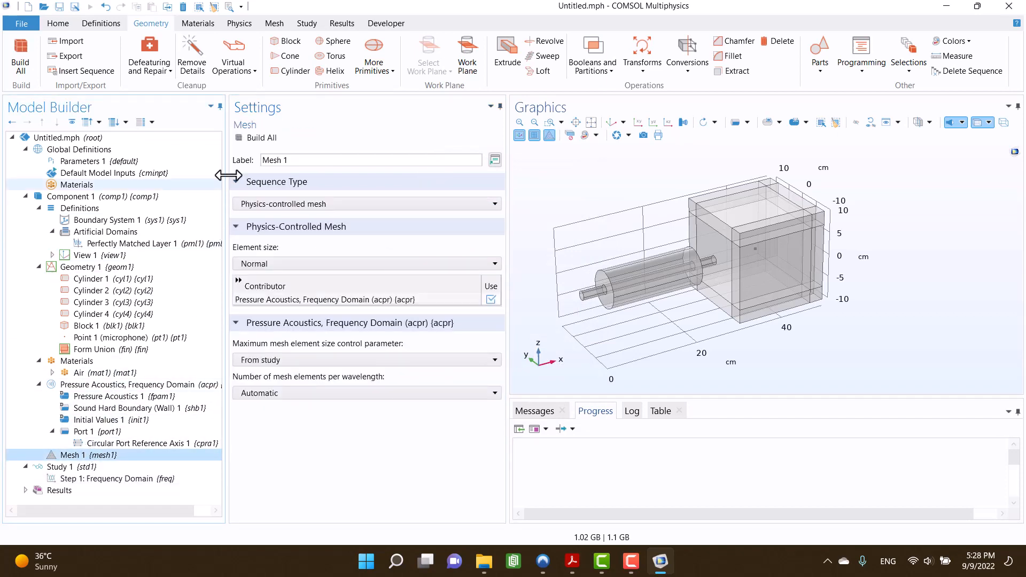
left_click(250, 139)
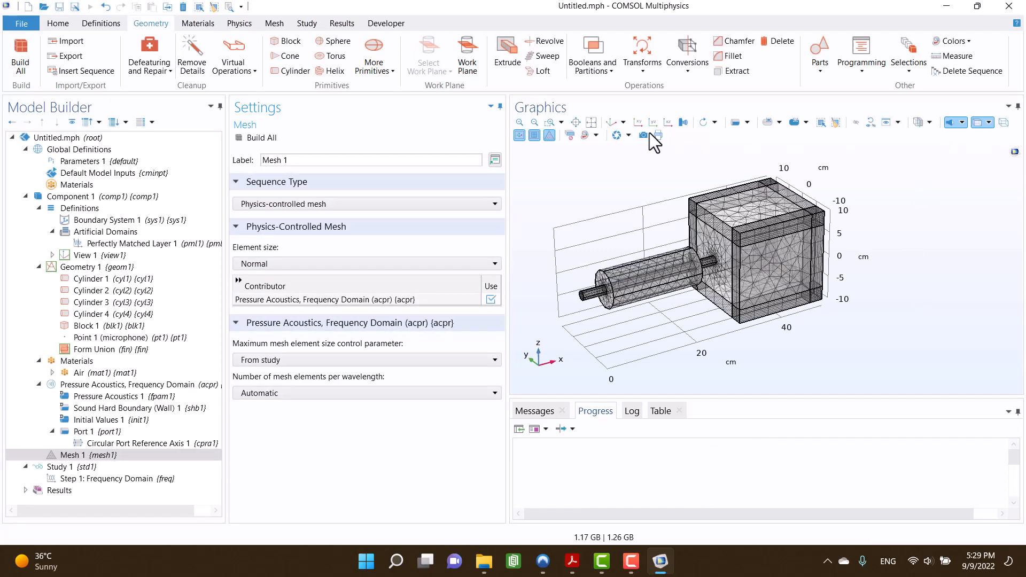
left_click(632, 562)
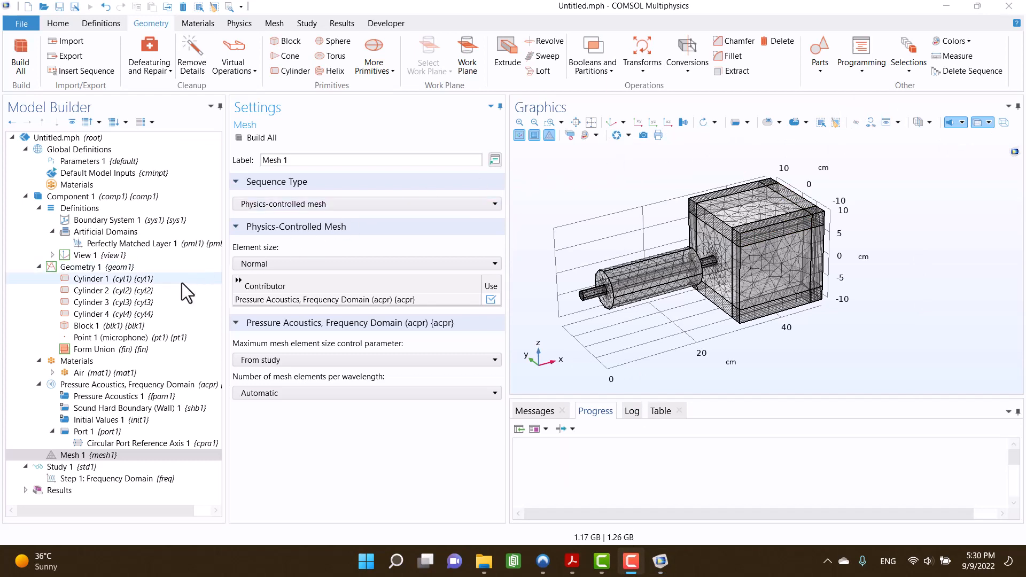
Compute the frequency domain study and display the Sound Pressure Level plot.
left_click(62, 478)
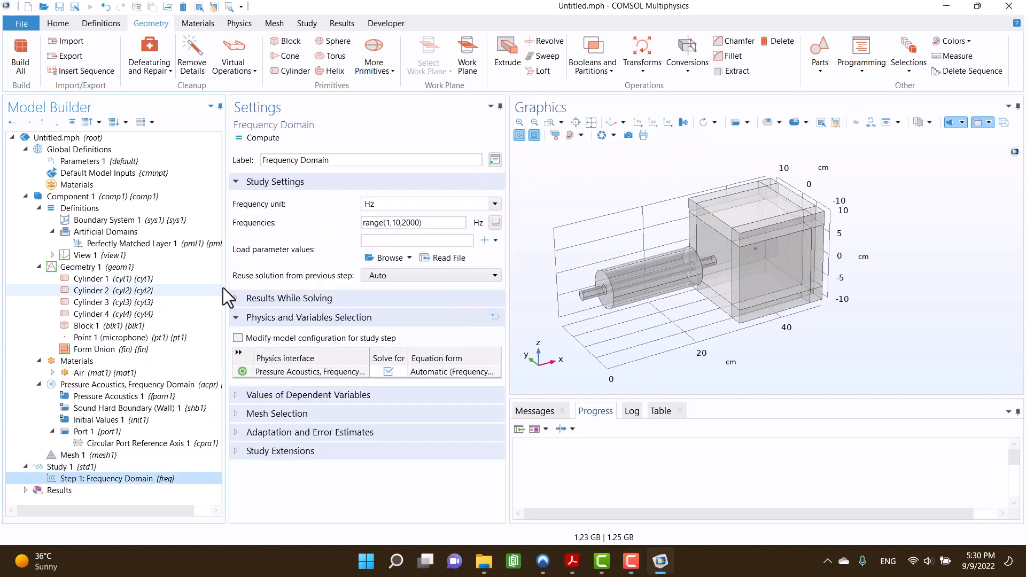
left_click(258, 140)
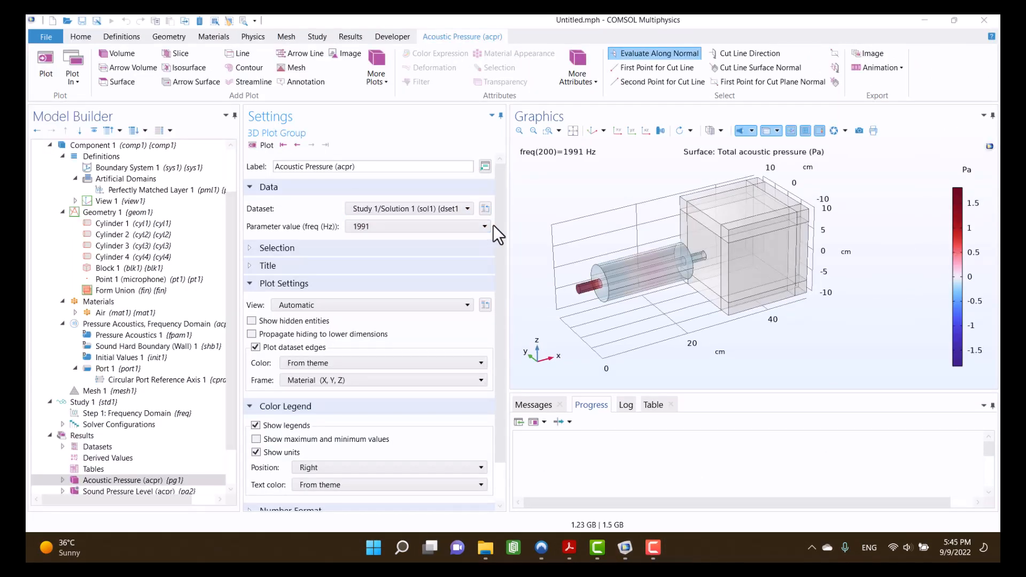
scroll(142, 430, "down", 2)
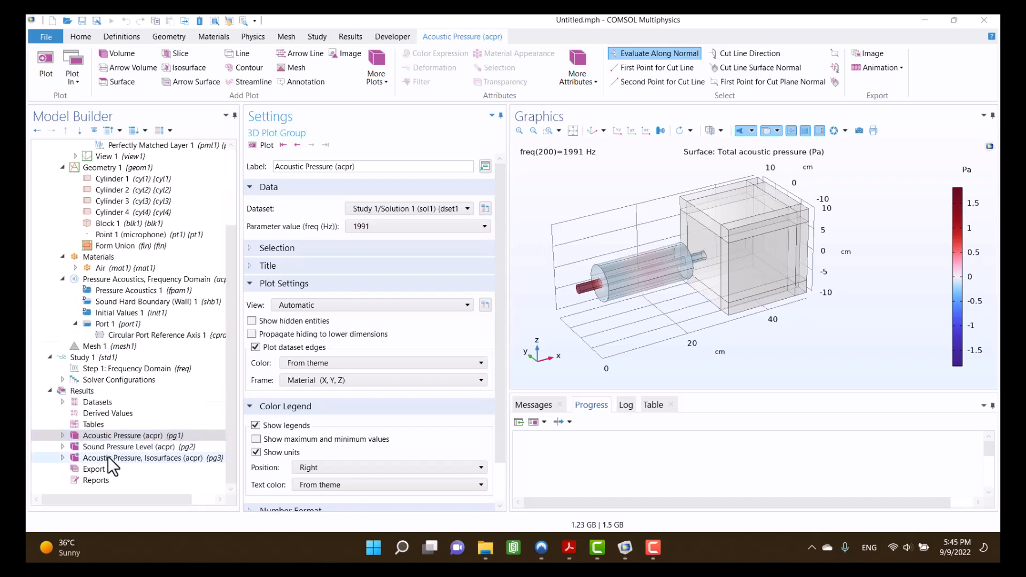
left_click(104, 444)
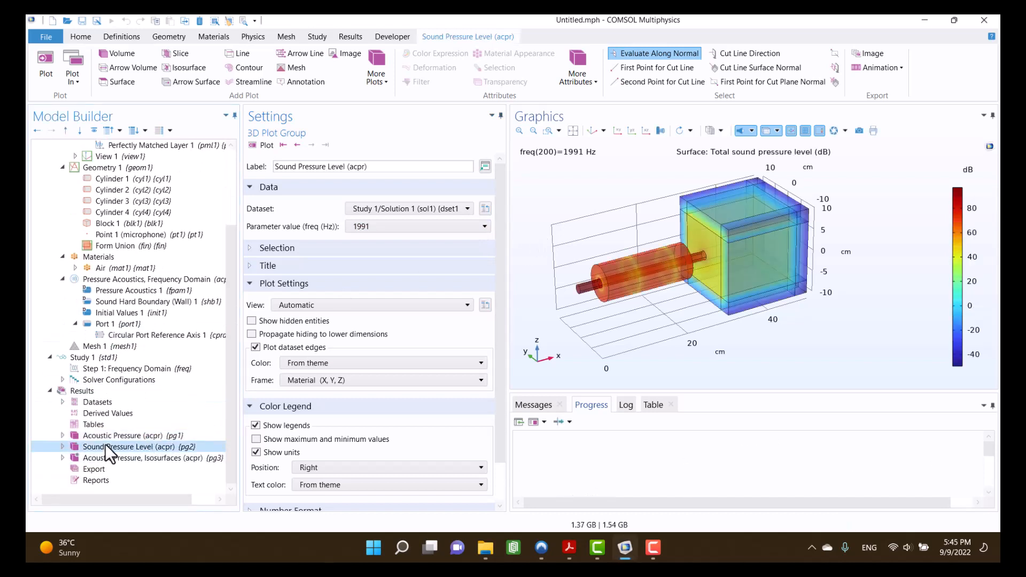
Add a 1D plot group to the results and label it SPL.
left_click(82, 394)
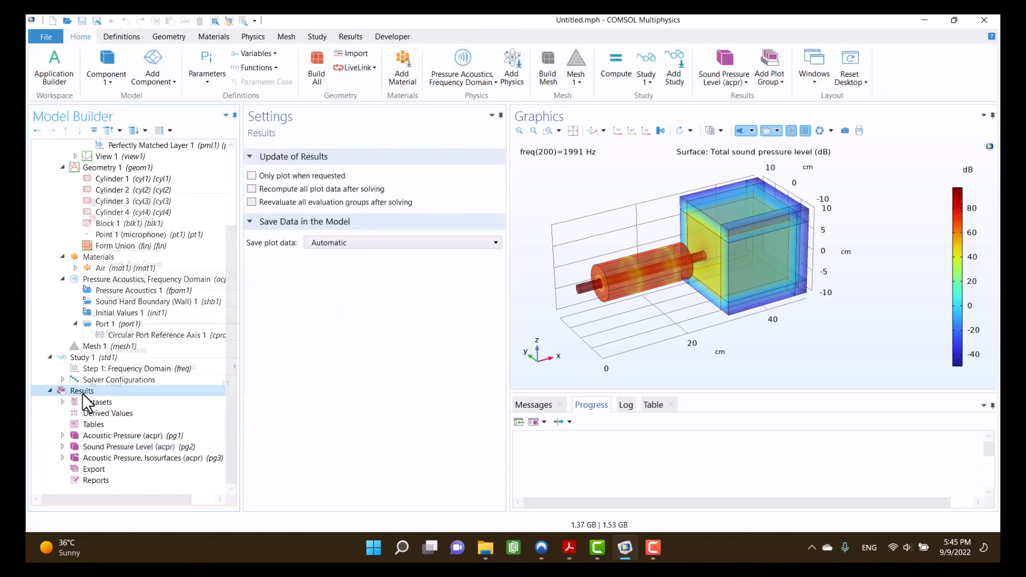
right_click(82, 394)
key("Escape")
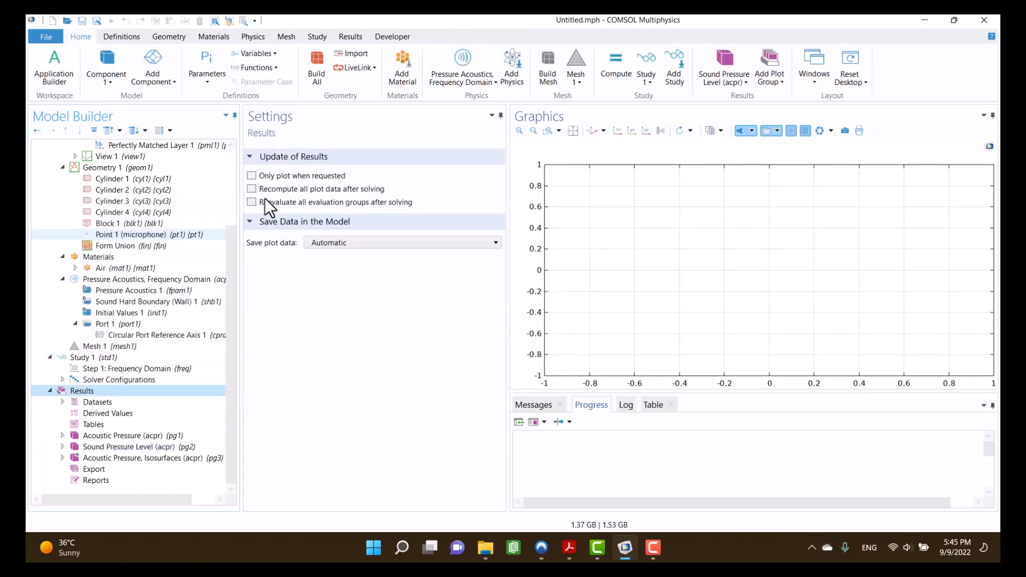
type("SPL")
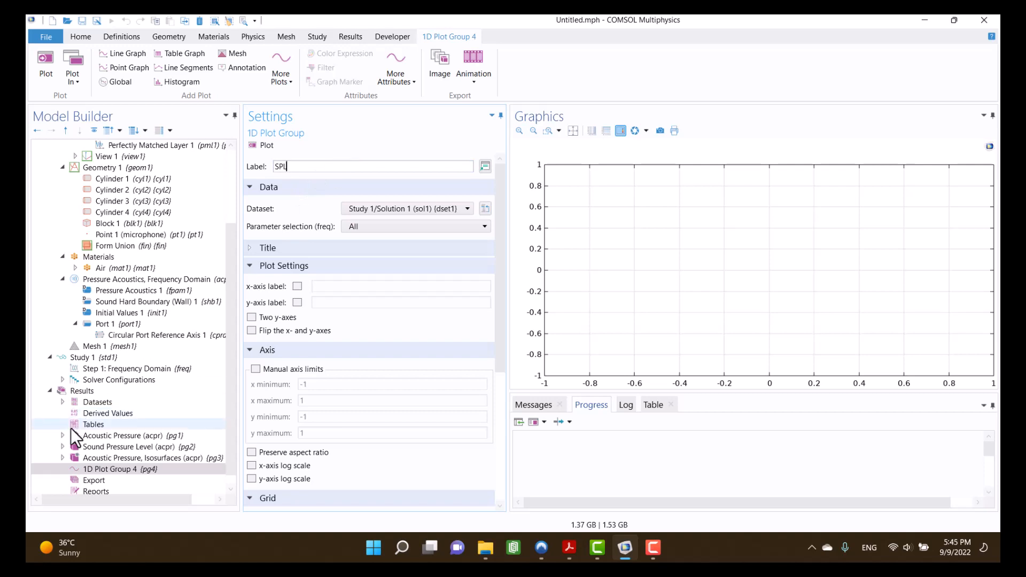
left_click(91, 461)
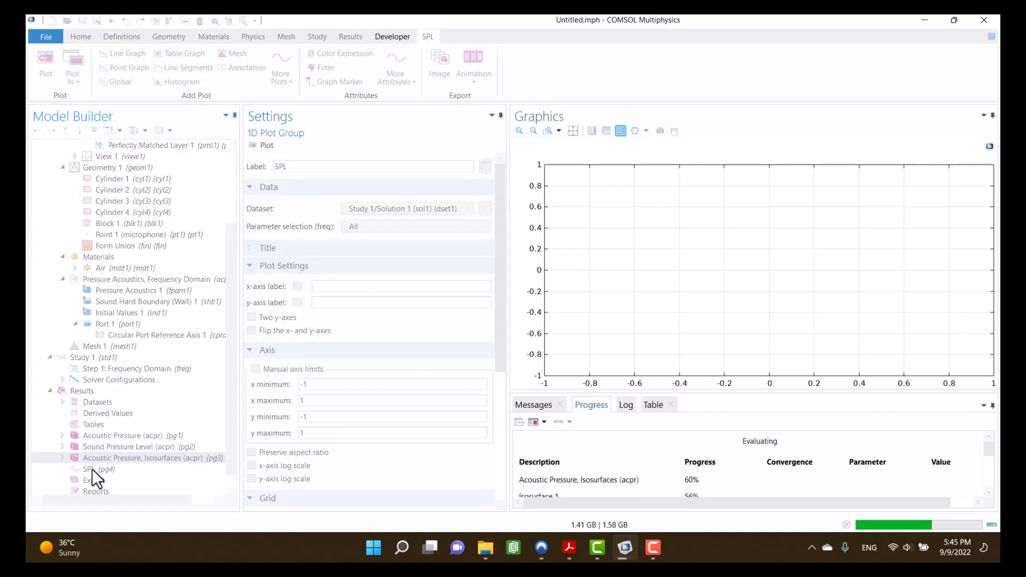
Add a Point Graph to the SPL plot group for the microphone point inside the block and plot it.
left_click(89, 470)
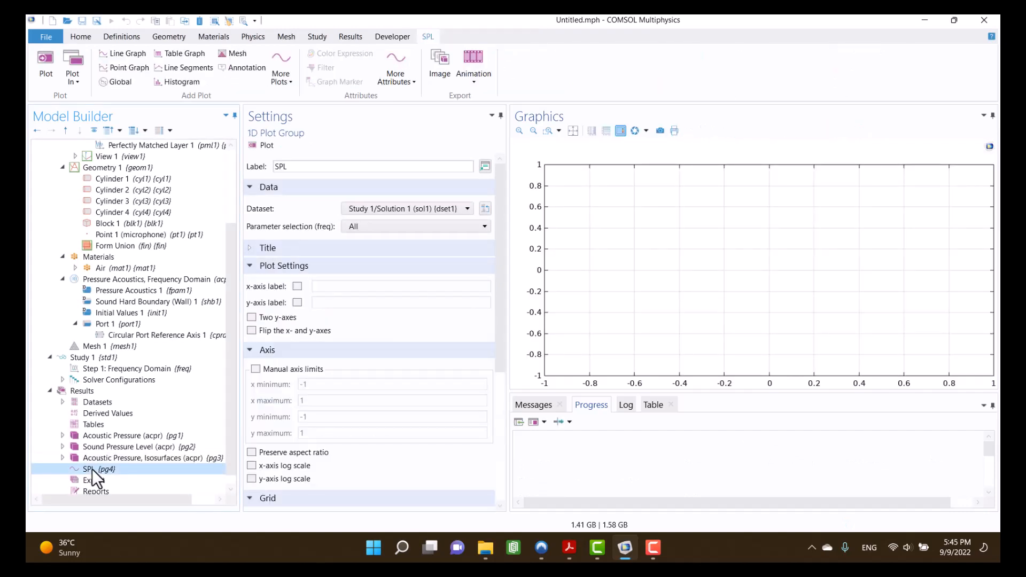
right_click(92, 469)
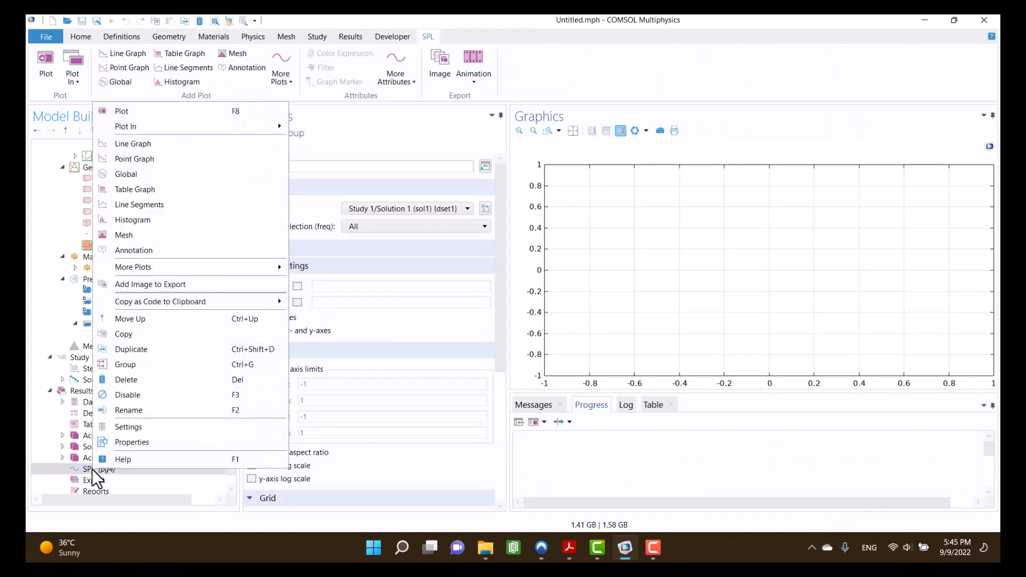
left_click(139, 160)
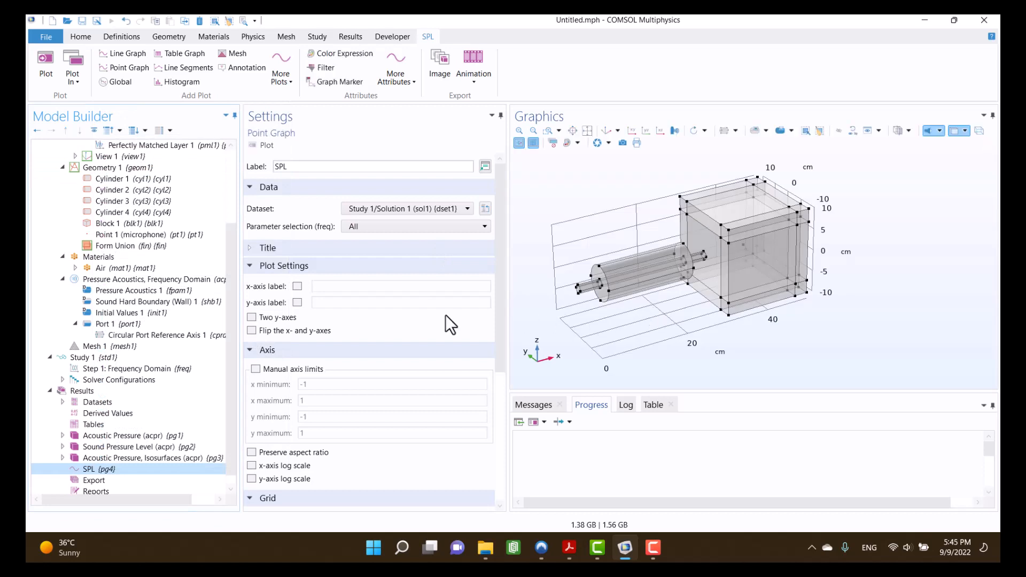
left_click(743, 255)
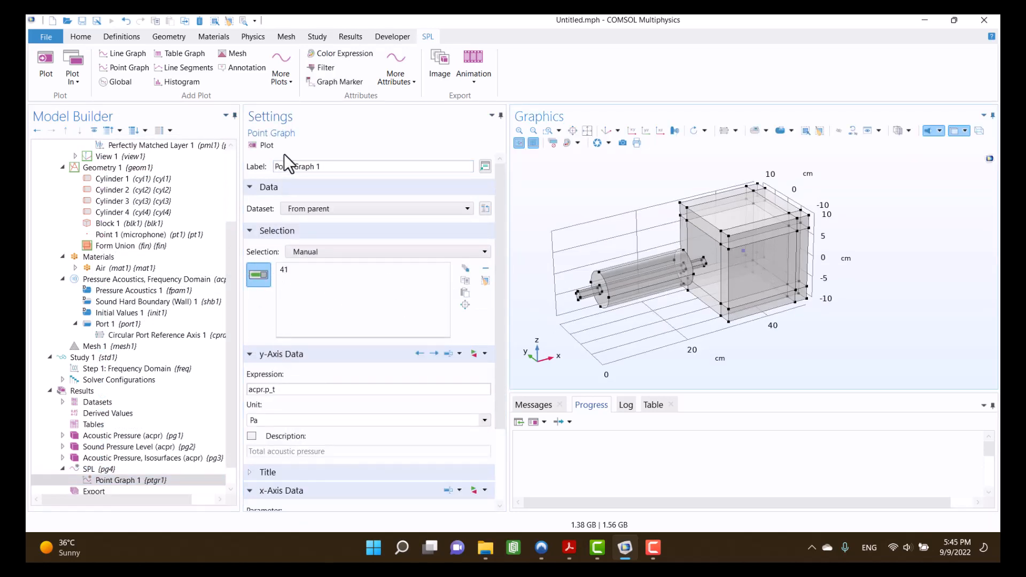
left_click(263, 144)
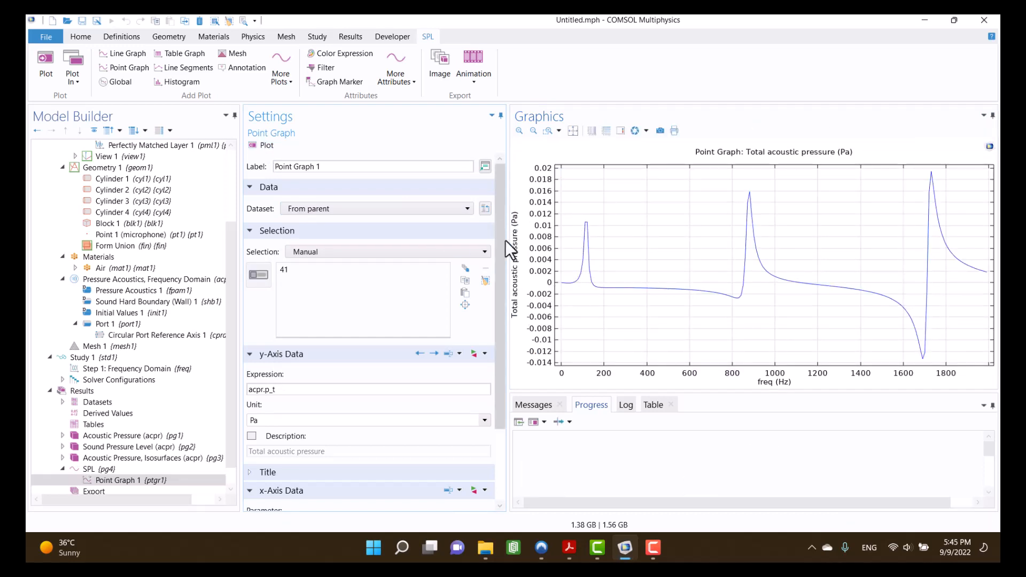
Set the point graph's y-axis expression to total sound pressure level, acpr.Lp_t, and replot it.
left_click(485, 354)
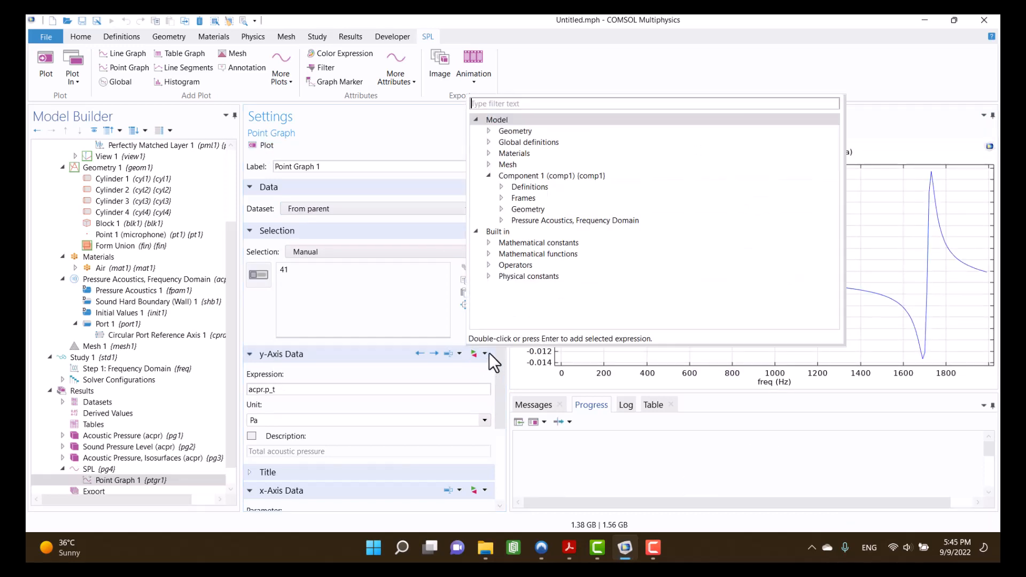
left_click(501, 220)
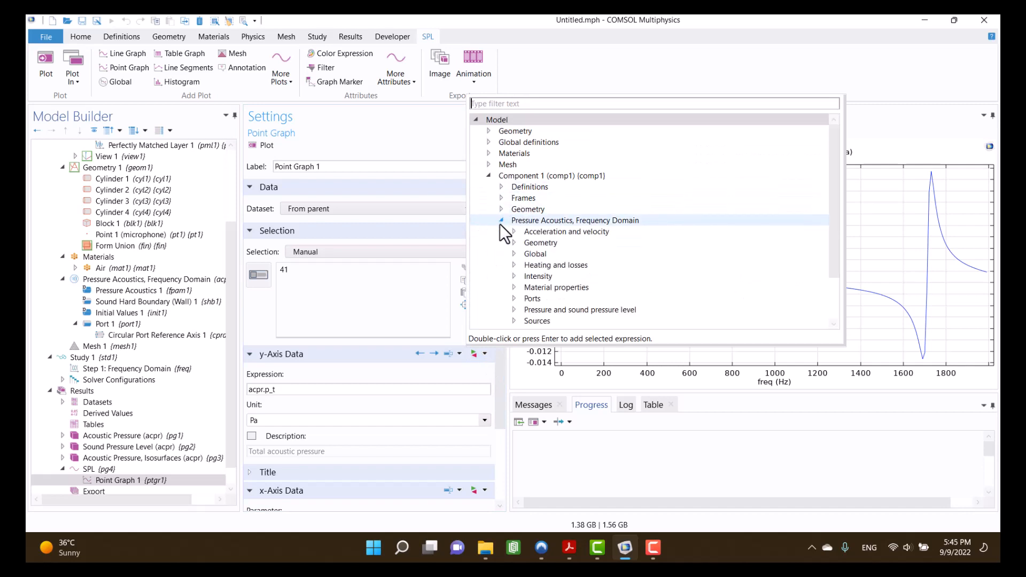
left_click(514, 310)
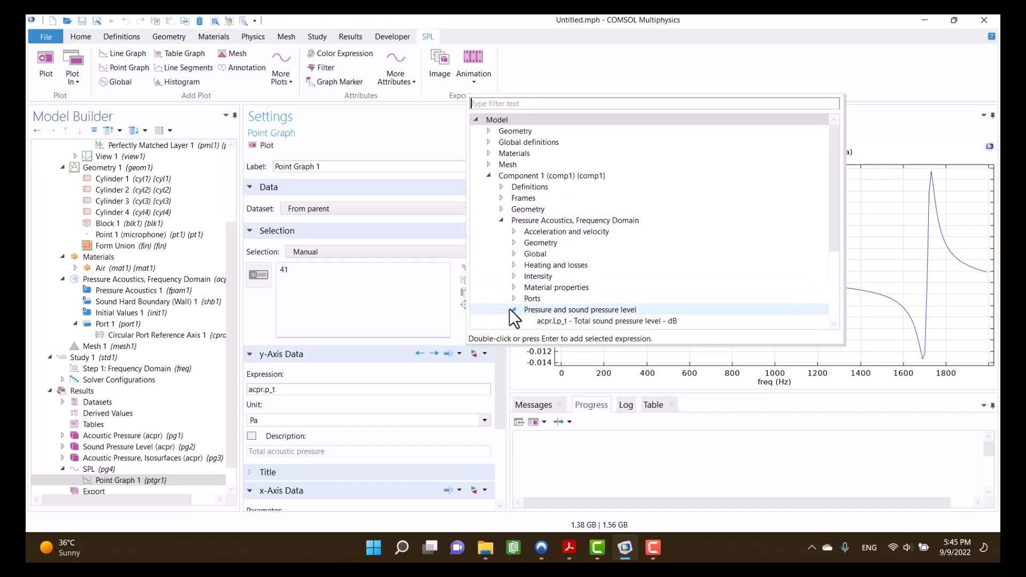
scroll(514, 318, "down", 3)
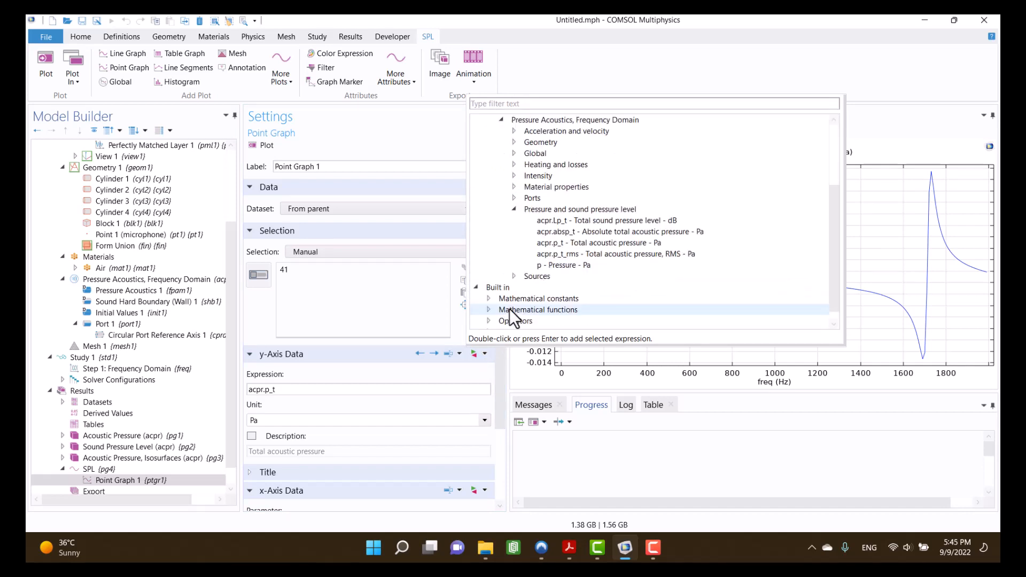
double_click(591, 221)
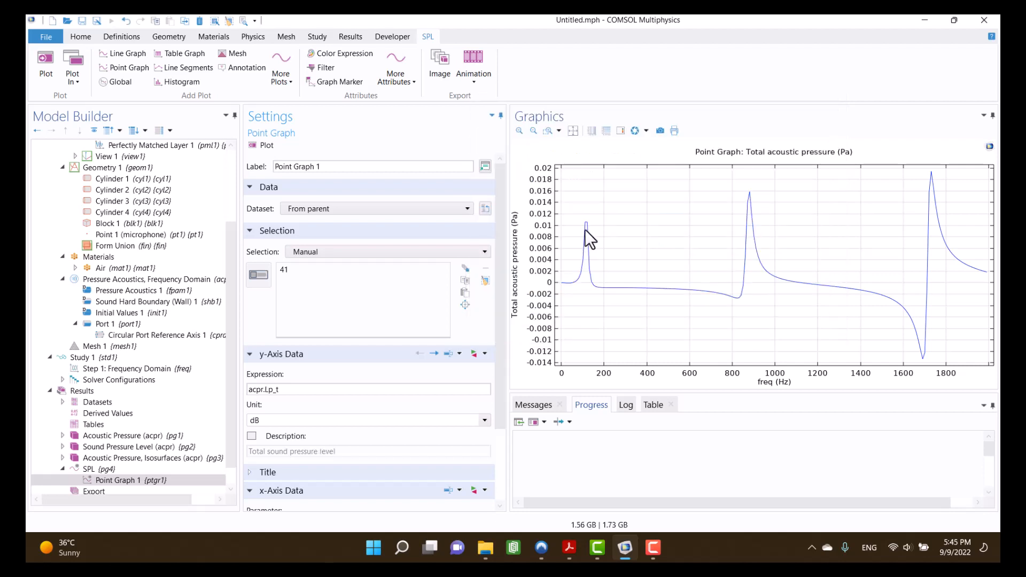
left_click(267, 145)
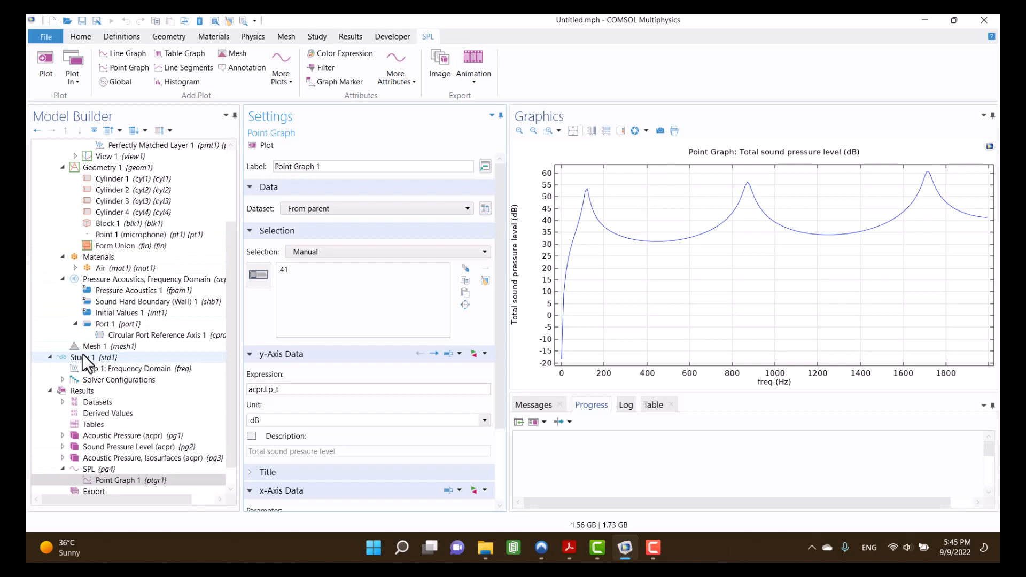
Save the model on the Desktop as "insertion loss".
key("ctrl+s")
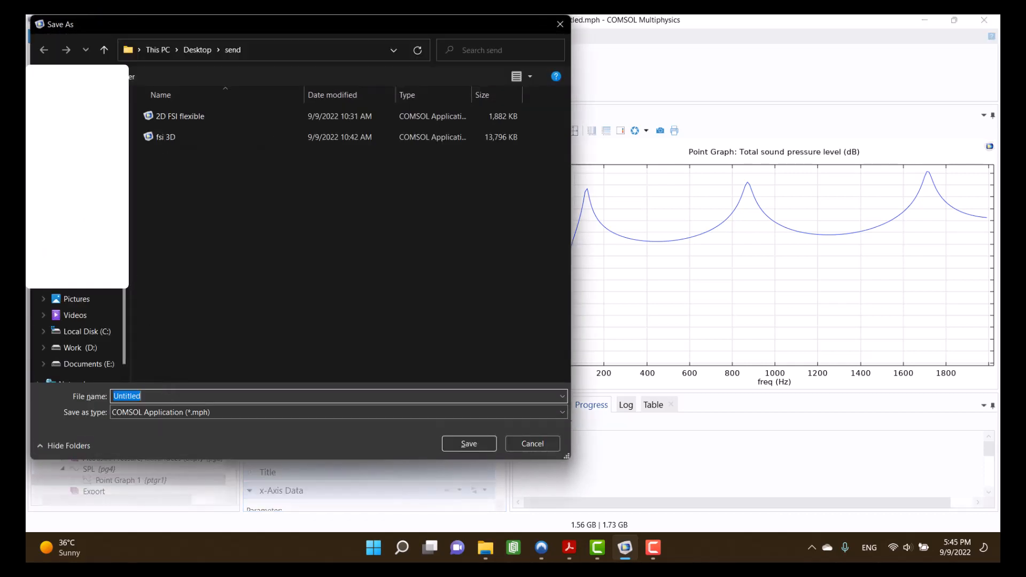
key("alt+Up")
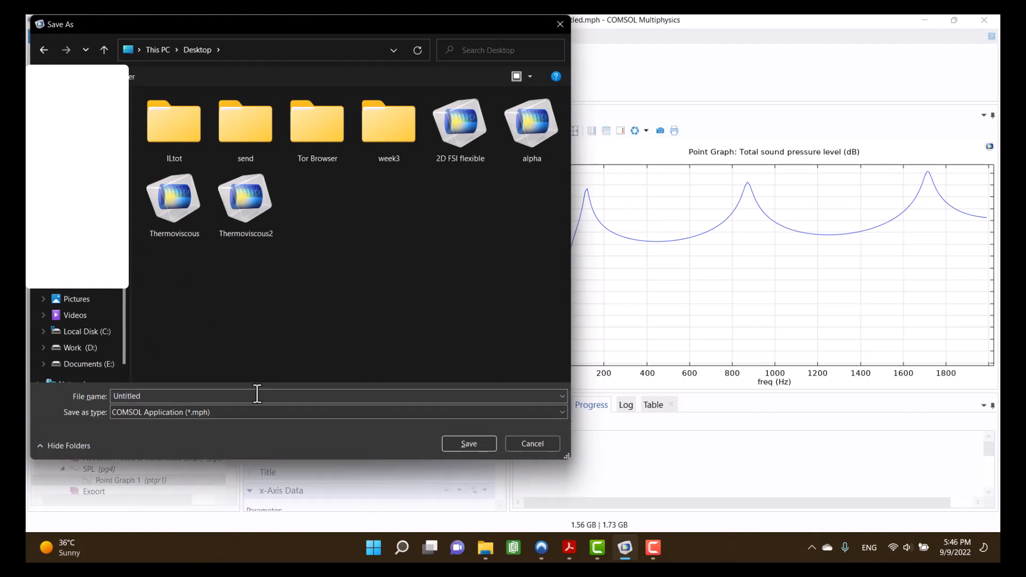
double_click(256, 395)
type("insertion loss")
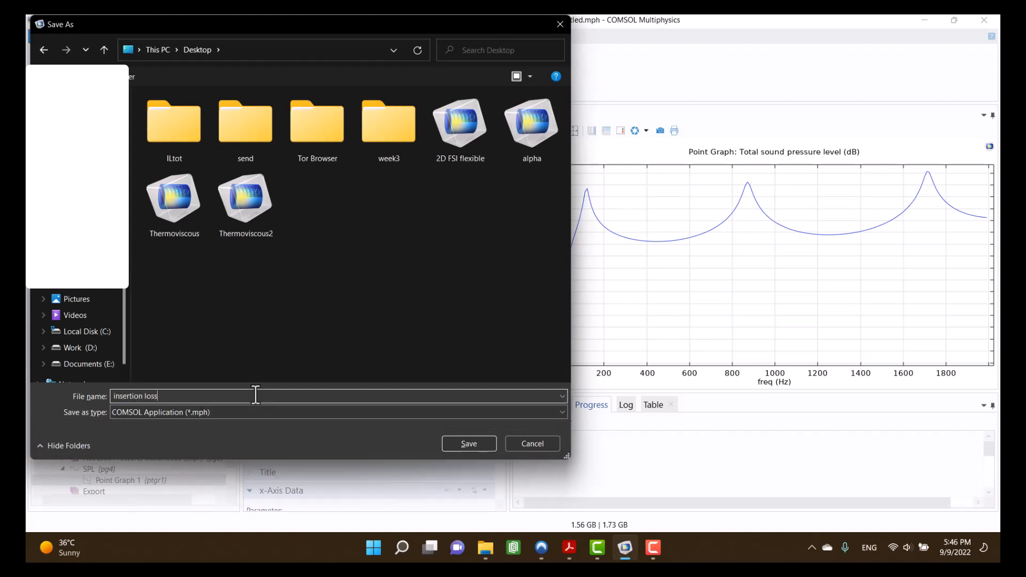
key("Return")
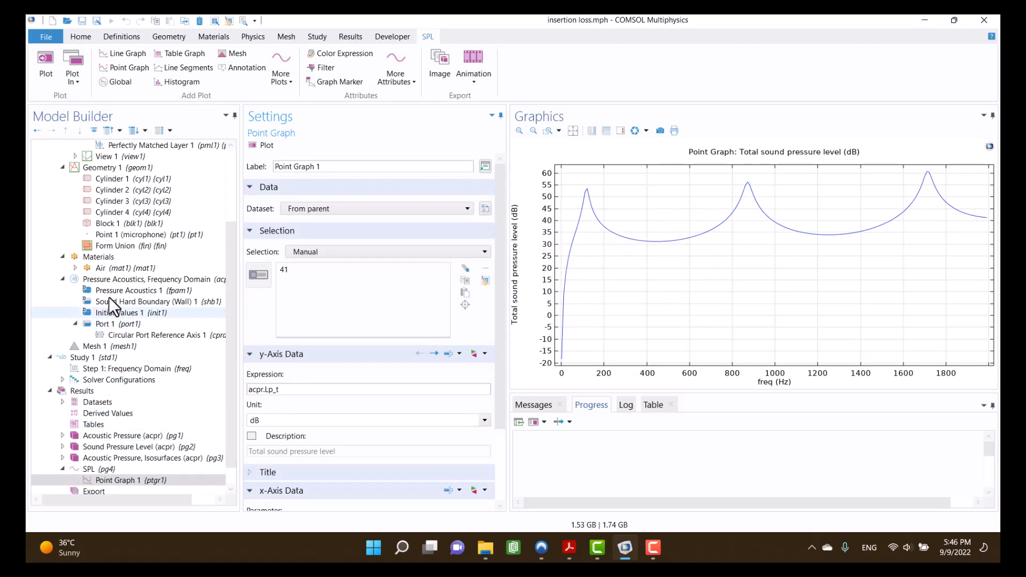
Add an Interior Sound Hard Boundary (Wall) on boundaries 10, 11, 13 and 14, the inner pipe wall inside the muffler chamber.
left_click(111, 281)
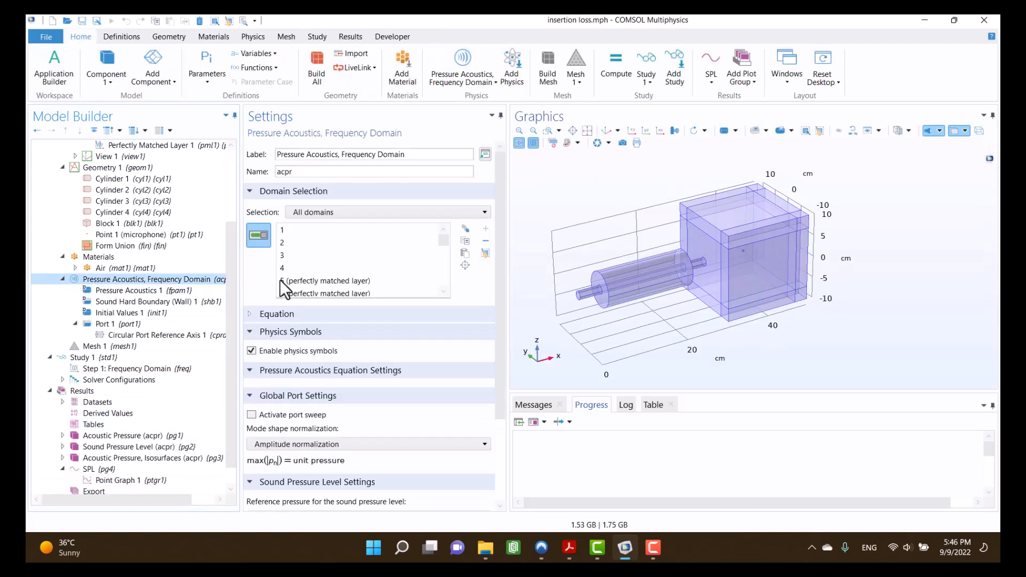
scroll(592, 332, "up", 3)
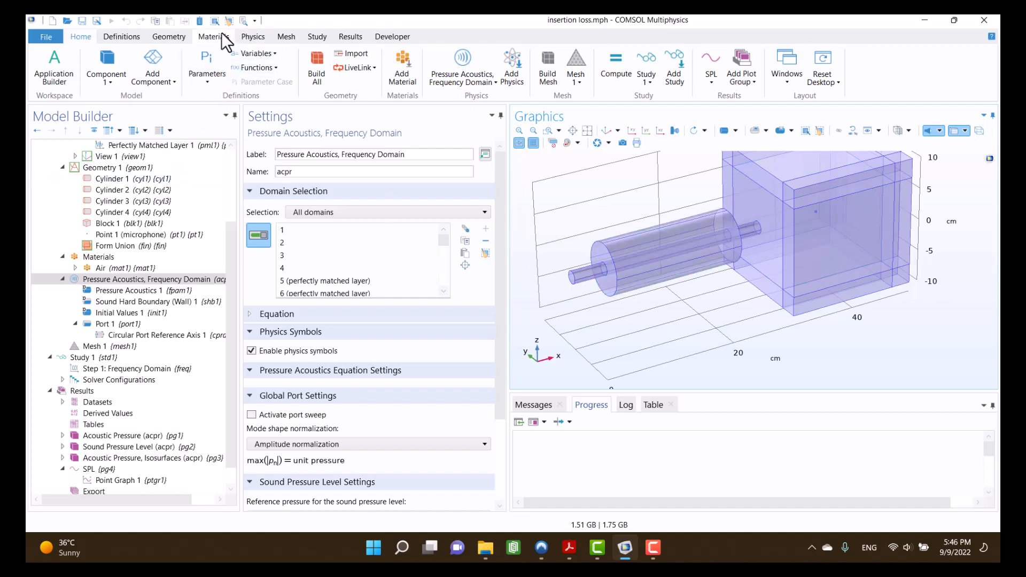
left_click(252, 36)
left_click(267, 75)
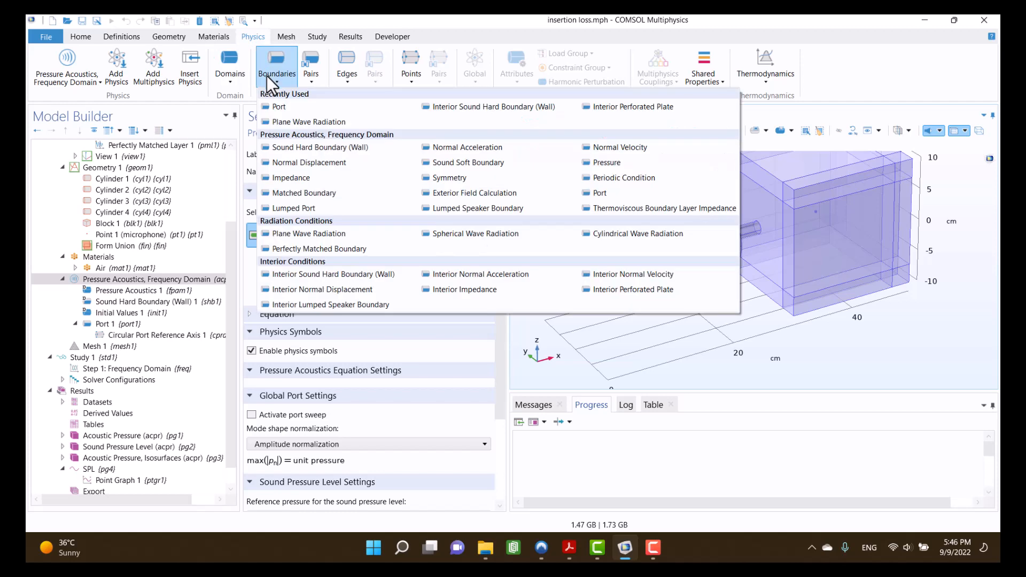
left_click(454, 106)
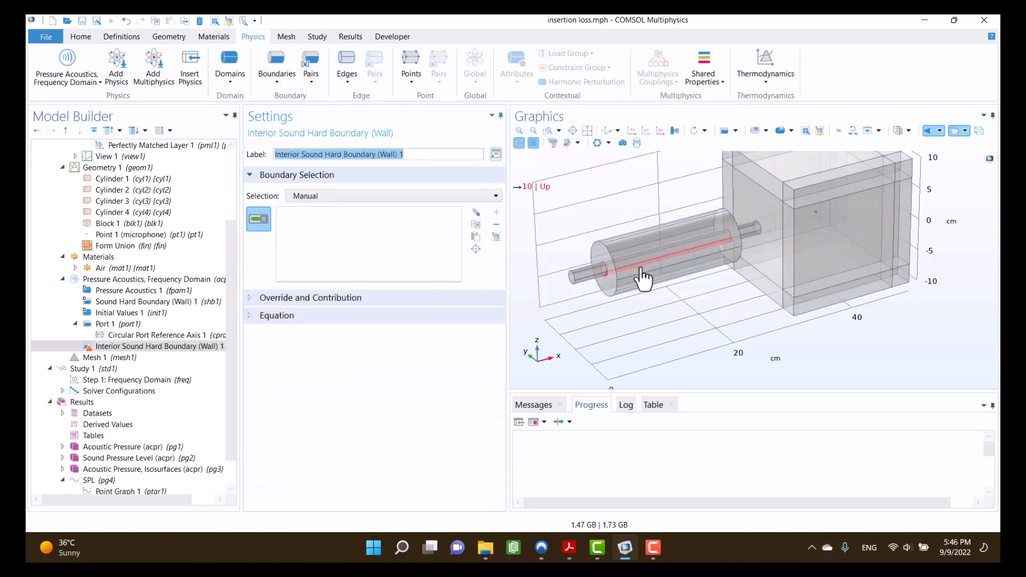
left_click(636, 269)
left_click(635, 260)
left_click_drag(606, 297, 739, 303)
scroll(739, 300, "up", 4)
left_click(741, 224)
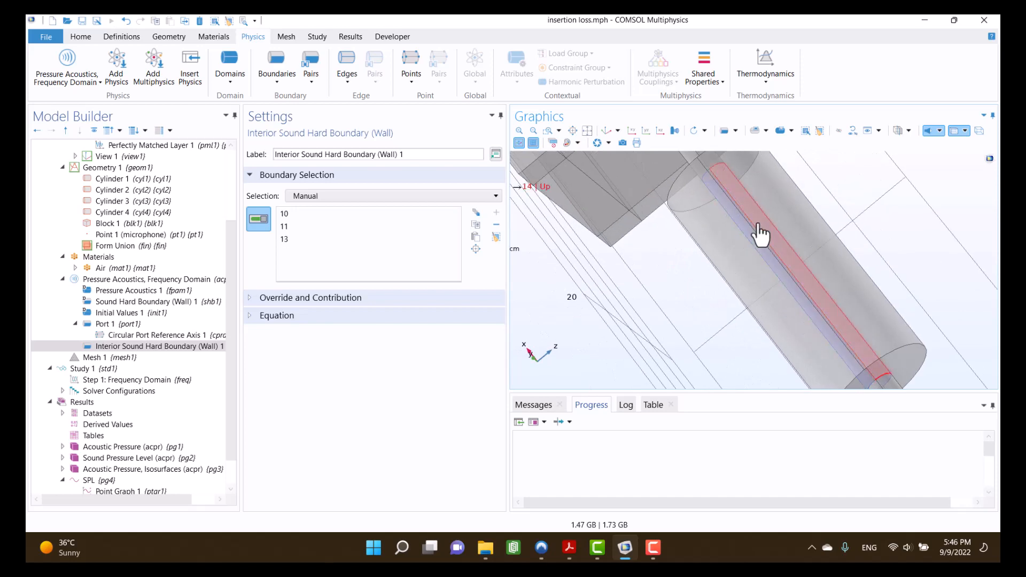
left_click(757, 227)
left_click_drag(675, 265, 548, 239)
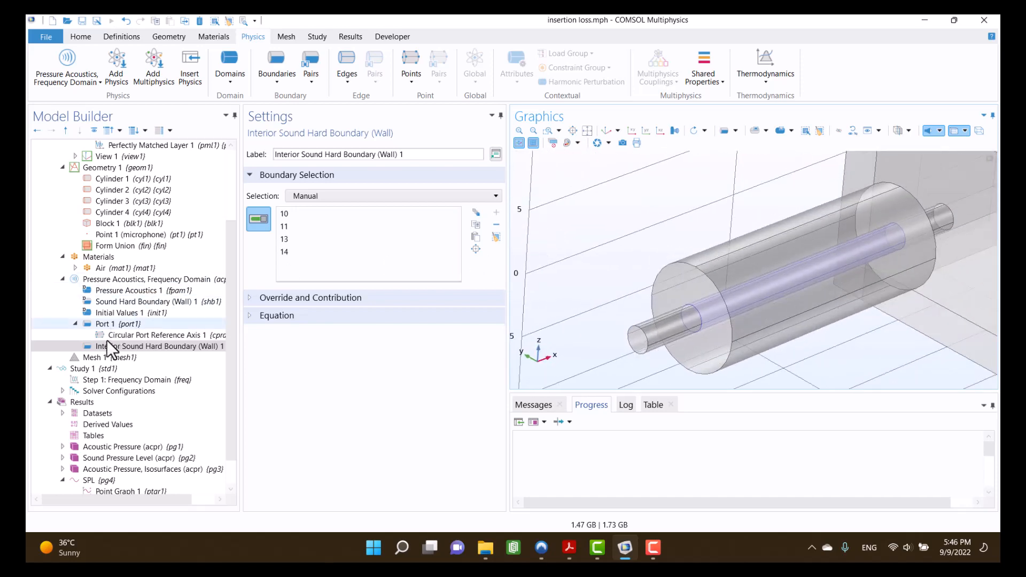
Add a second study of type Frequency Domain to the model.
scroll(91, 374, "down", 1)
left_click(317, 37)
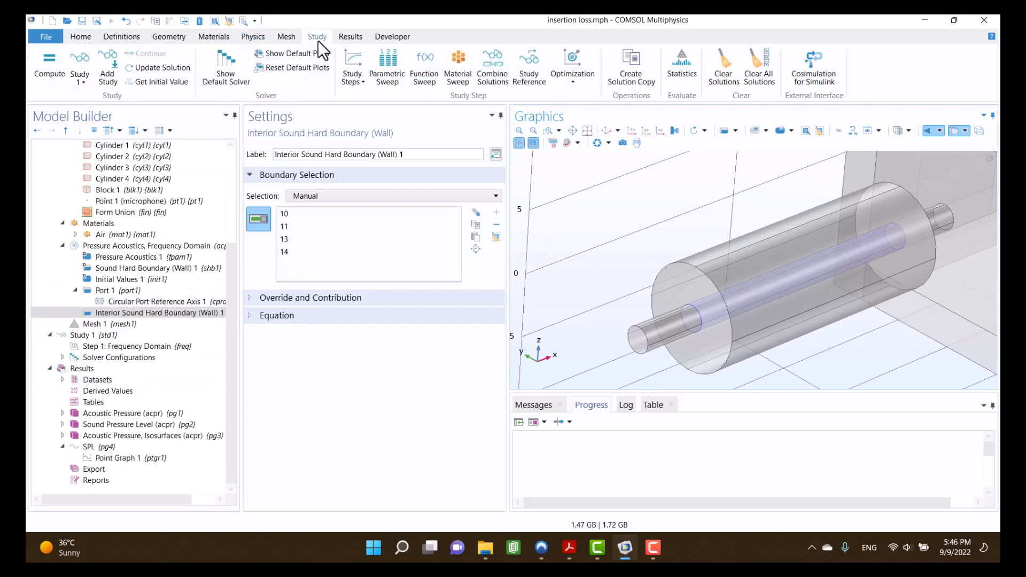
left_click(107, 67)
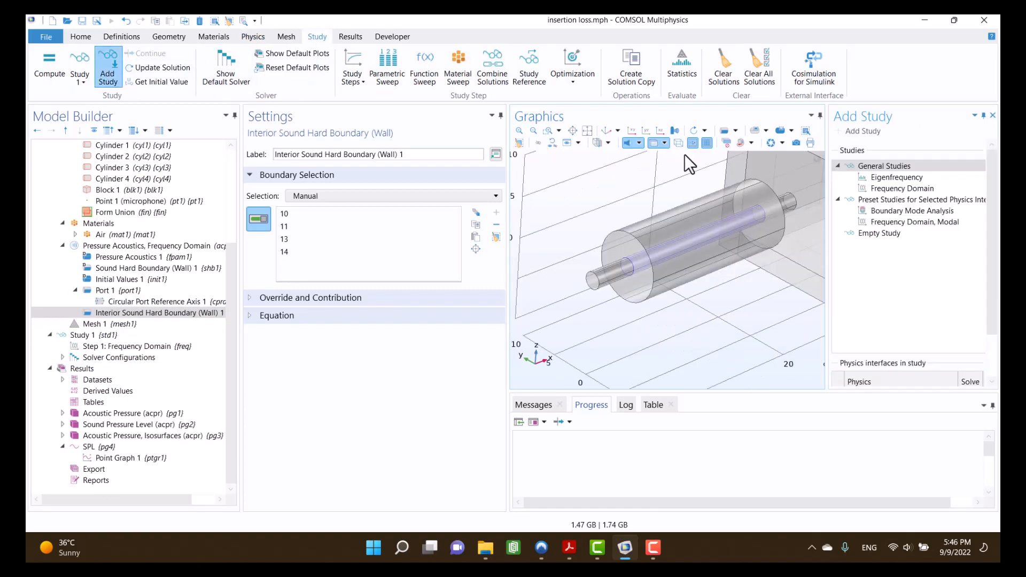
left_click(855, 188)
left_click(857, 131)
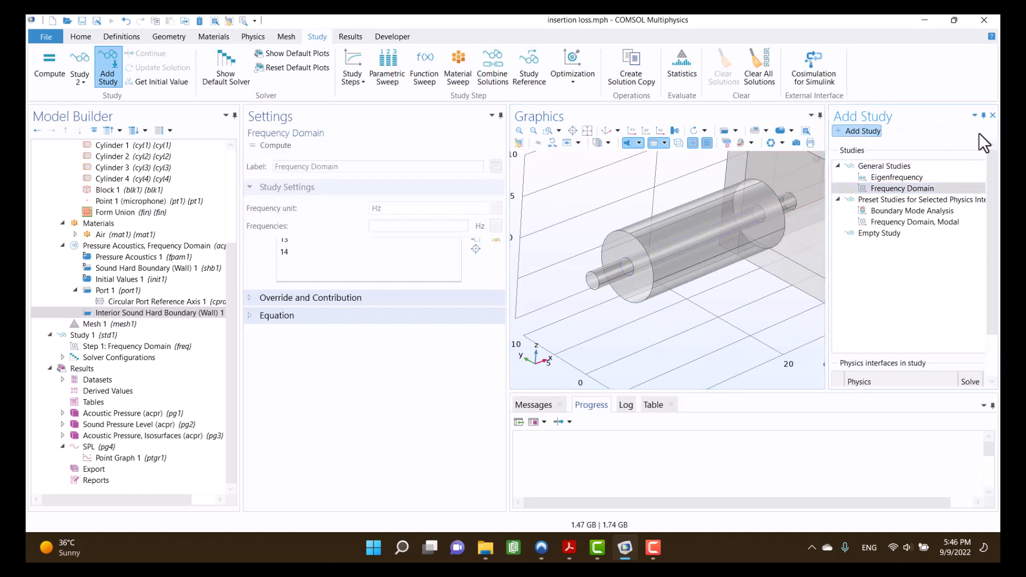
left_click(994, 118)
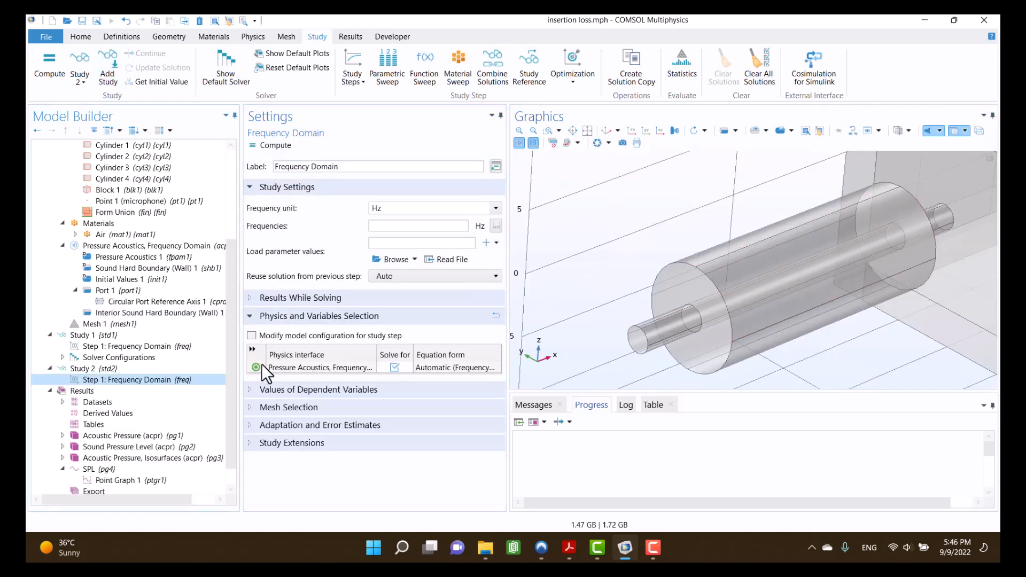
Copy the frequency list range(1,10,2000) Hz from Study 1's Frequency Domain step into Study 2's Frequency Domain step.
left_click(83, 336)
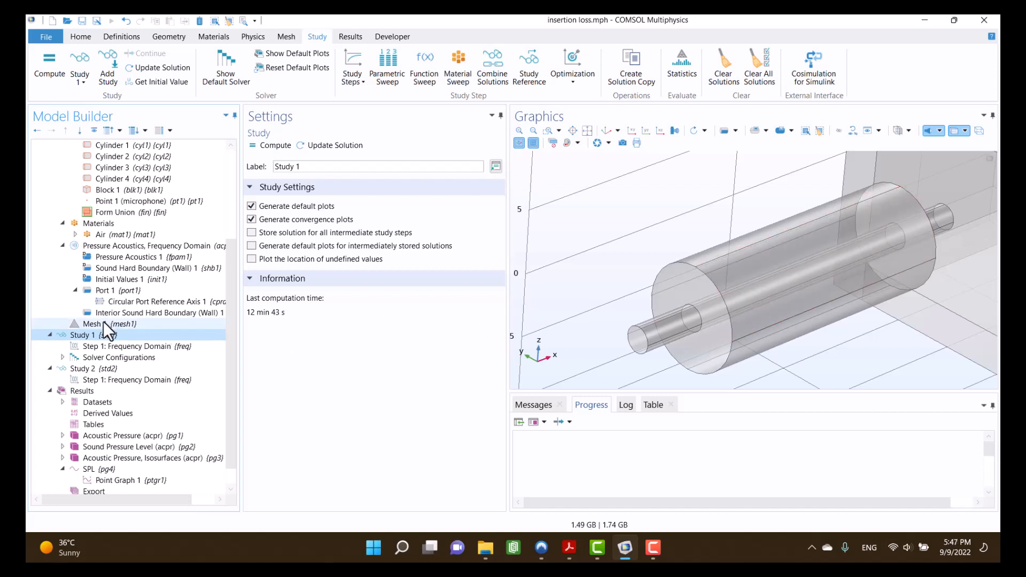
left_click(91, 367)
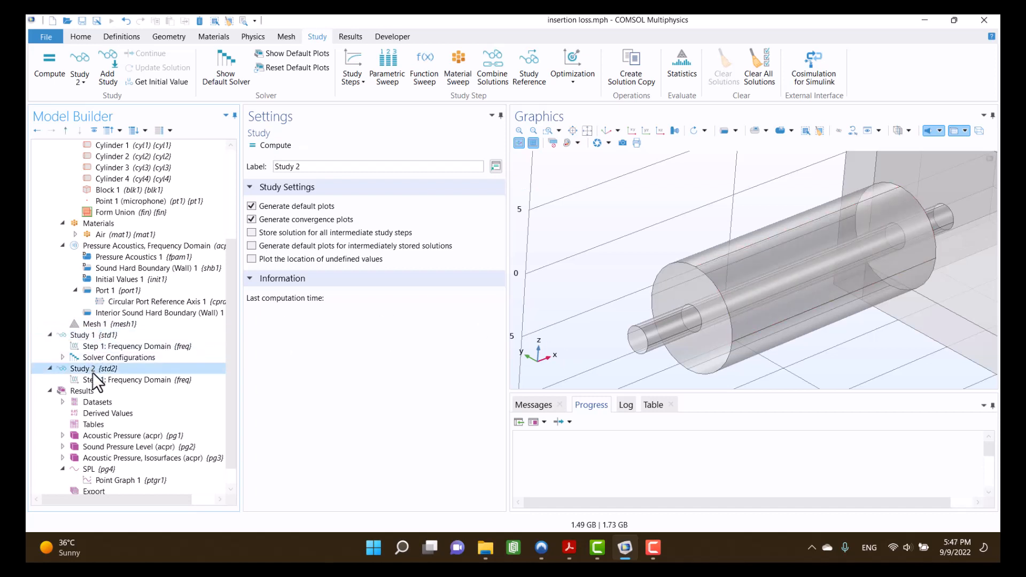
left_click(102, 378)
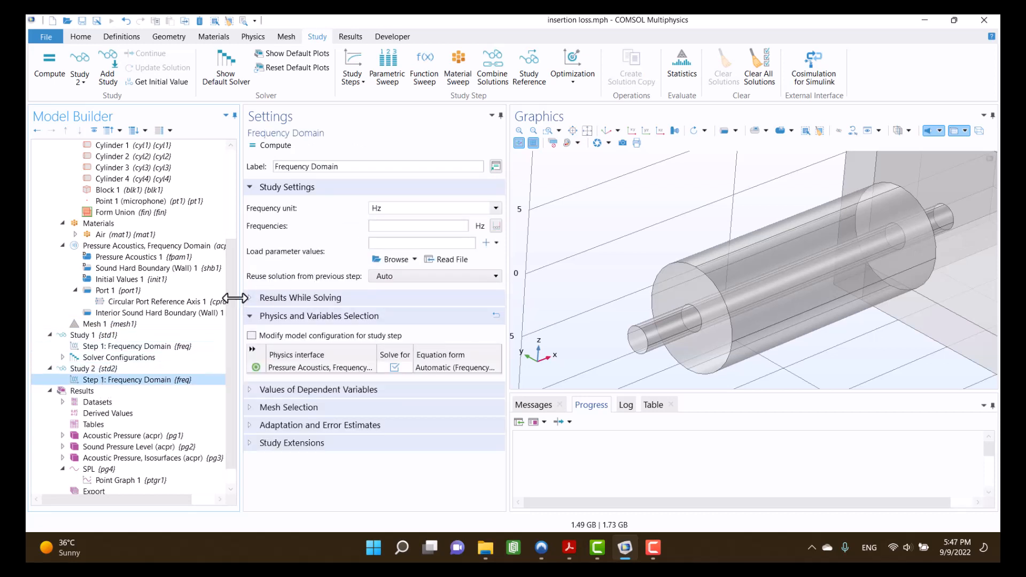
left_click(110, 347)
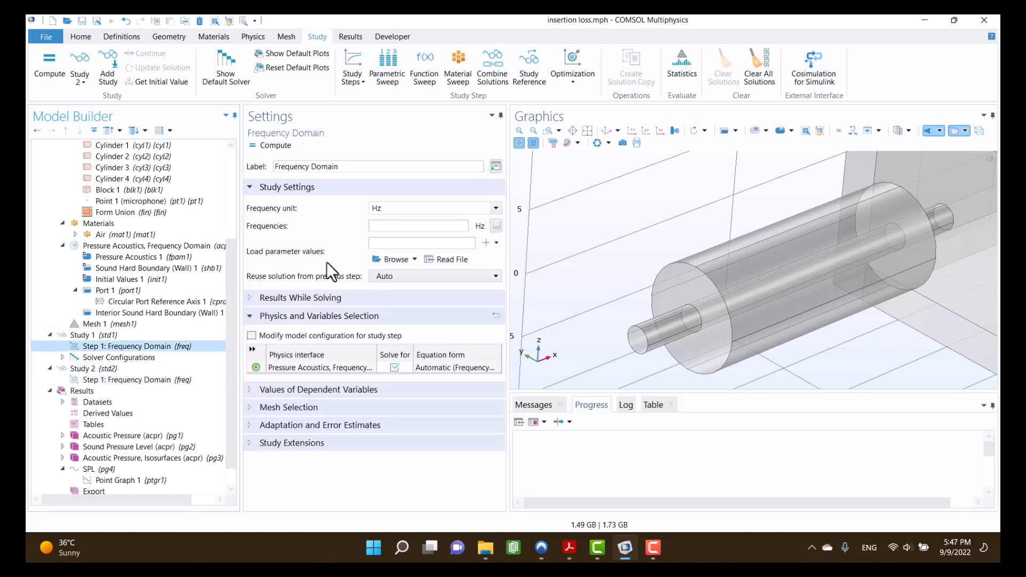
double_click(394, 229)
key("ctrl+c")
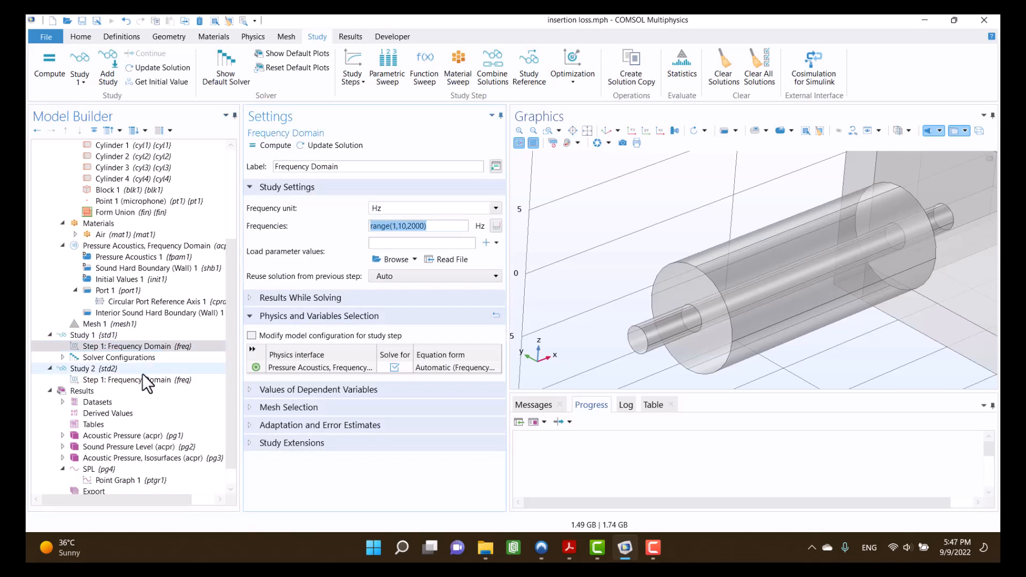
left_click(126, 381)
left_click(392, 226)
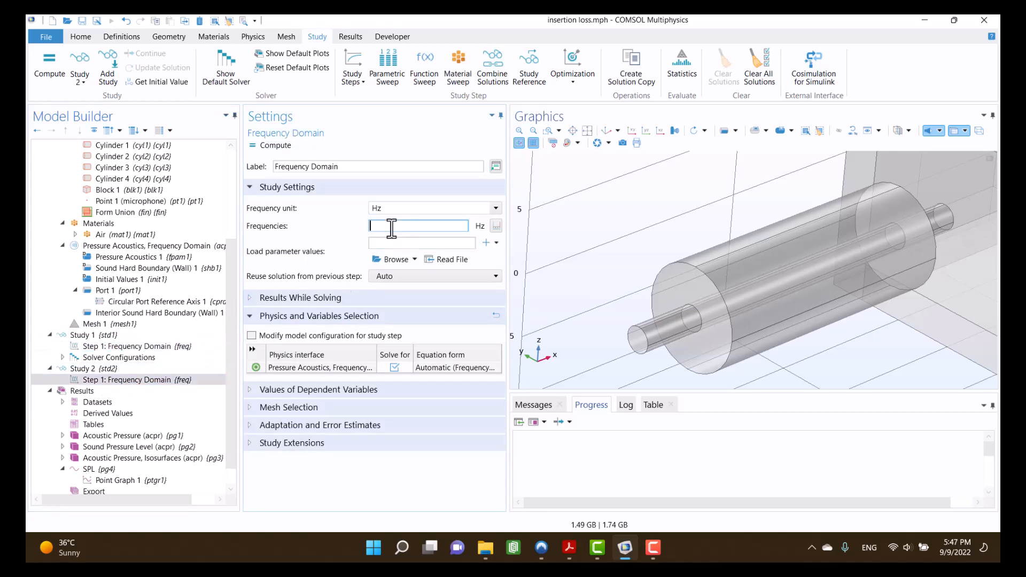
key("ctrl+v")
key("Return")
left_click(86, 369)
left_click(104, 470)
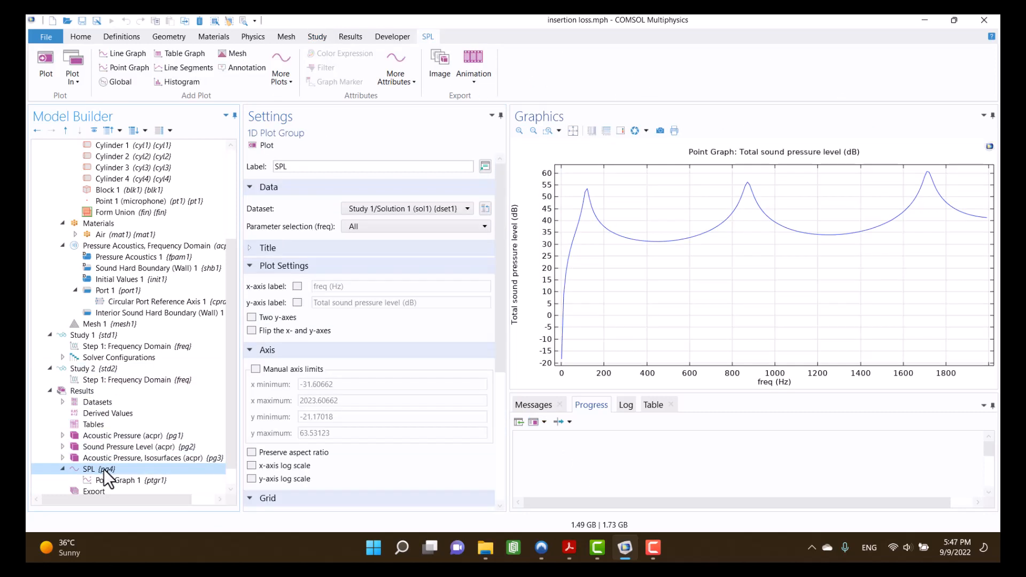
left_click(79, 371)
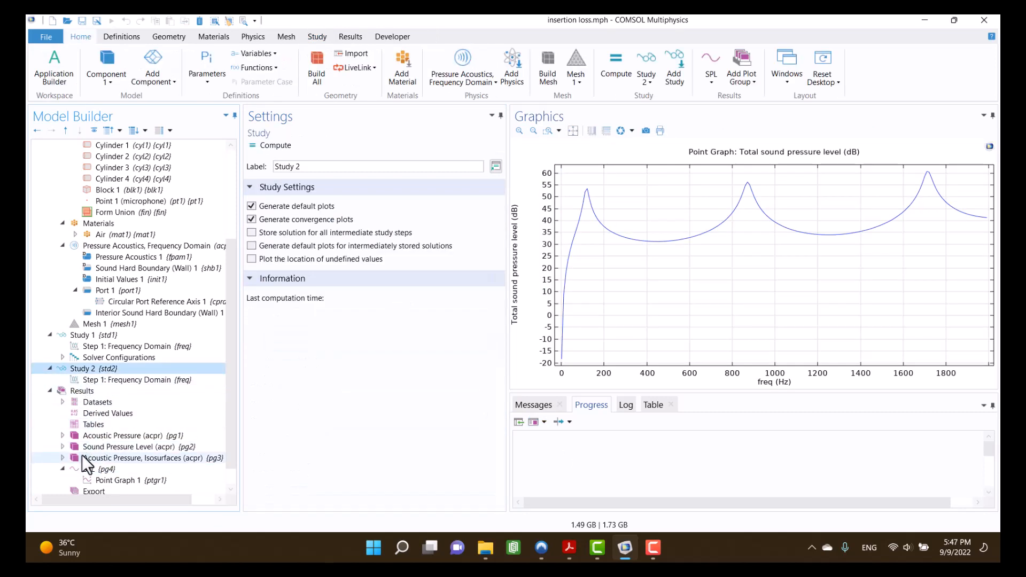
left_click(86, 469)
left_click(358, 209)
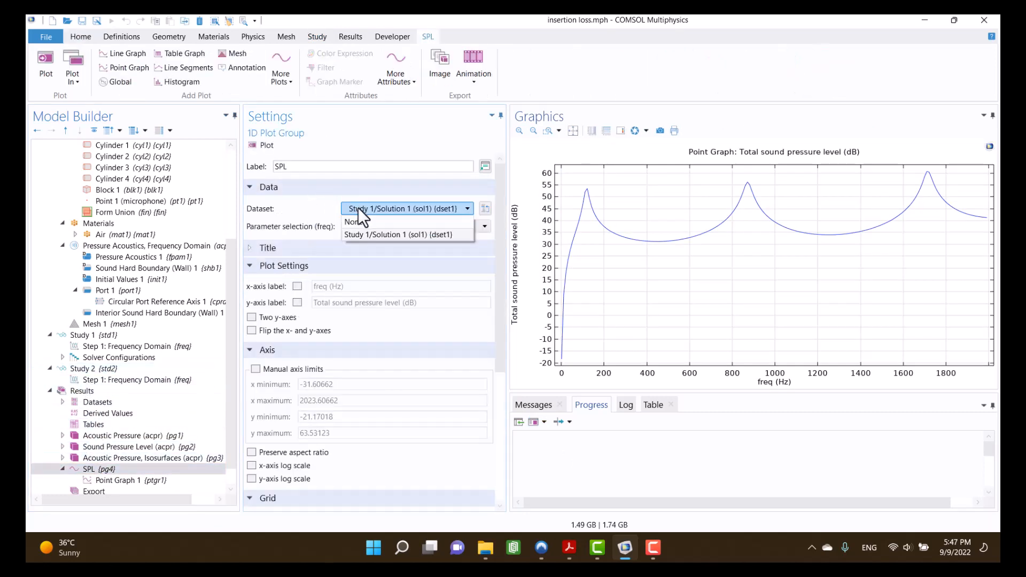
left_click(359, 206)
Compute Study 2 to solve the model with the hard-walled inner pipe.
left_click(83, 369)
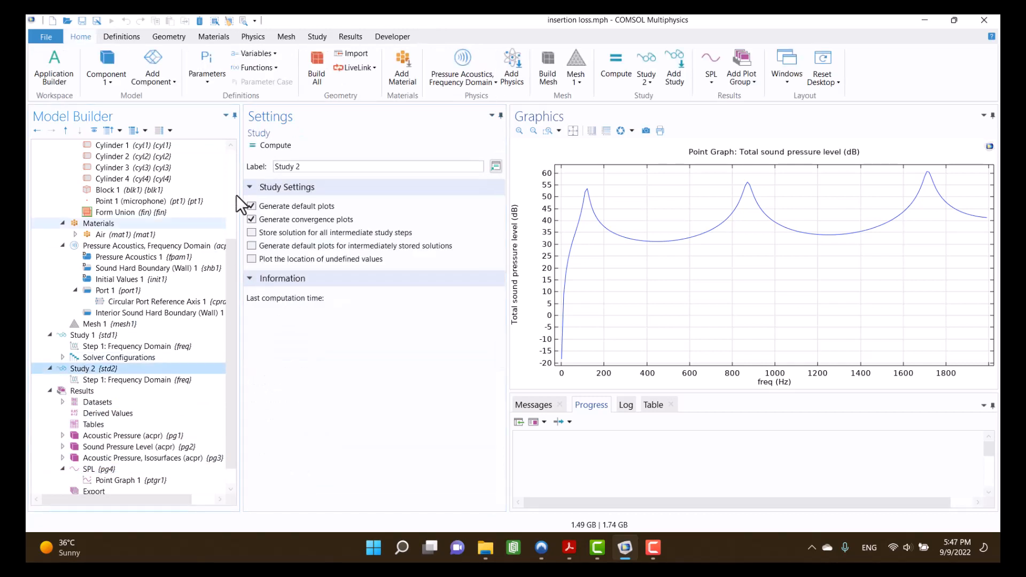
left_click(271, 145)
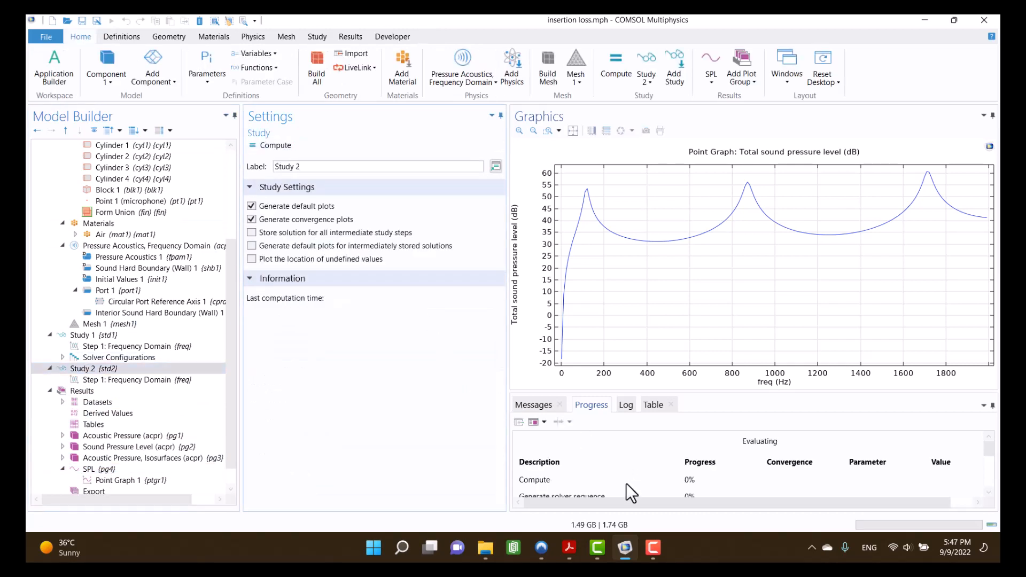
left_click(652, 549)
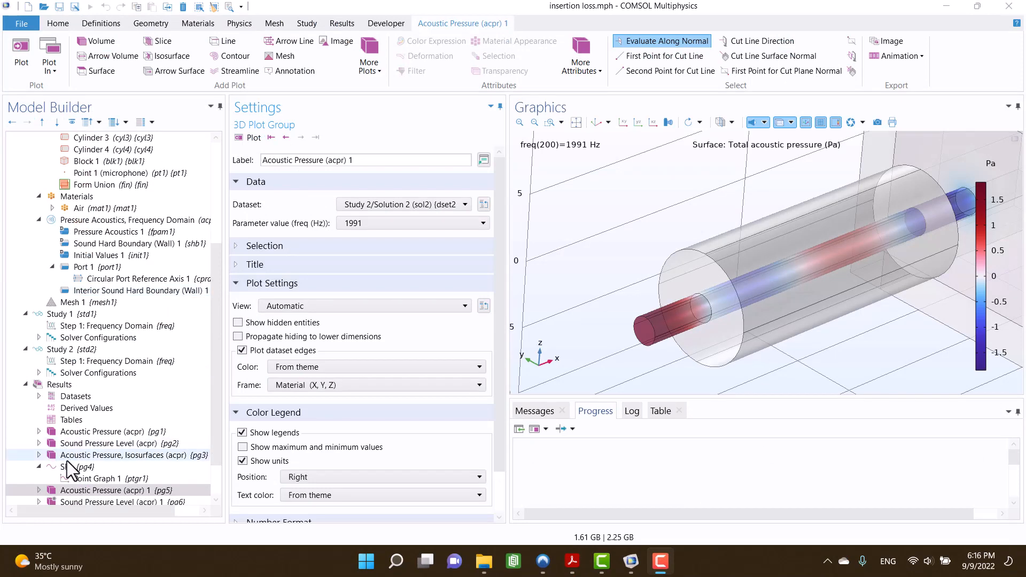
Set the SPL plot group's dataset to None and Point Graph 1's dataset to Study 1/Solution 1, and replot.
left_click(75, 468)
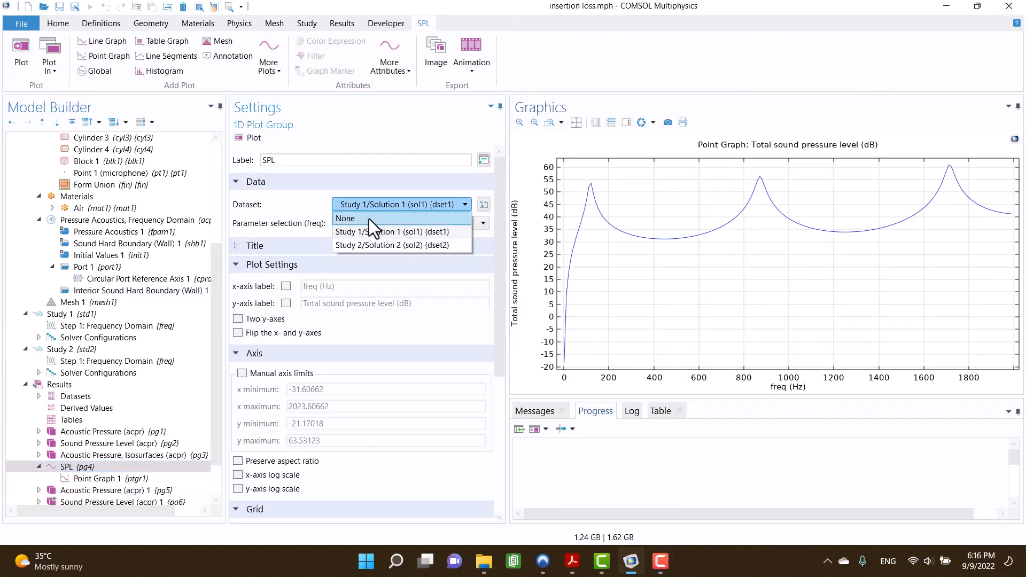
left_click(369, 219)
left_click(59, 478)
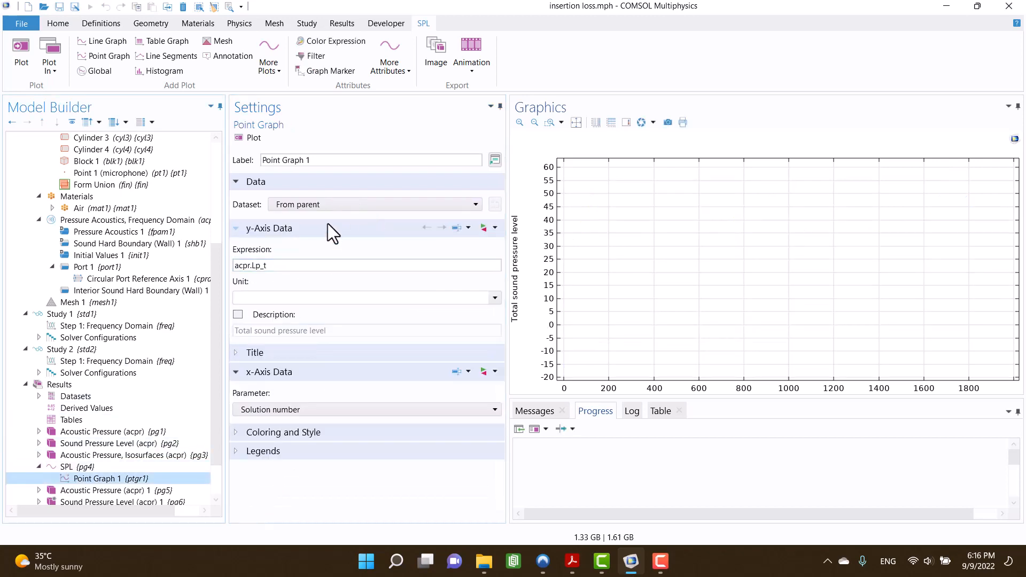
left_click(331, 208)
left_click(329, 241)
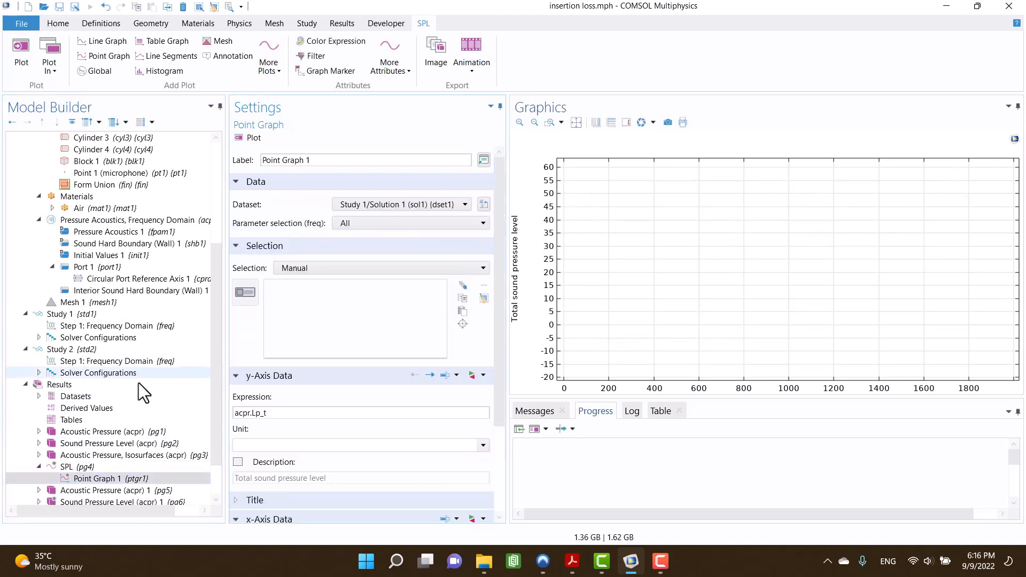
left_click(252, 140)
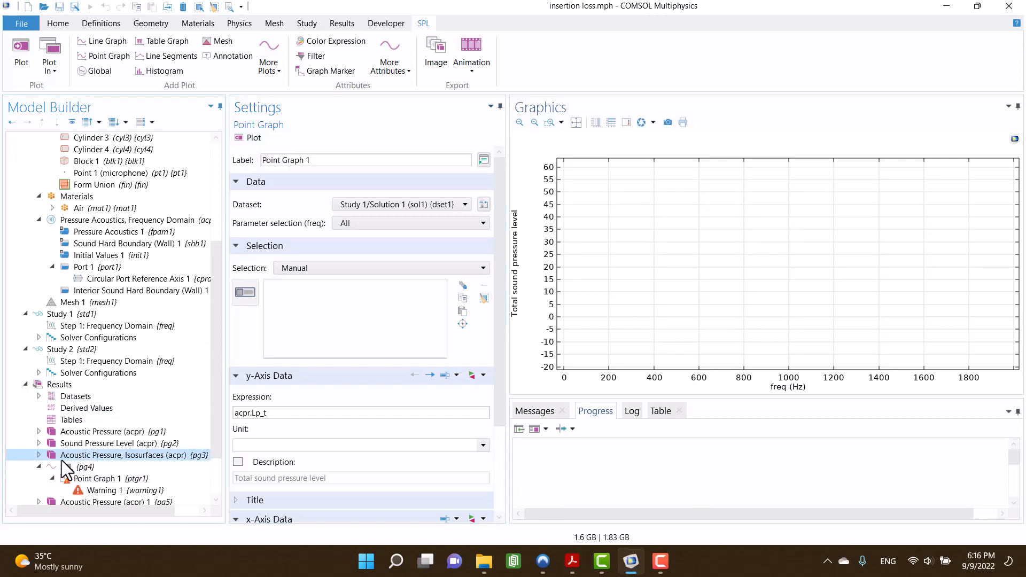
Duplicate Point Graph 1 within the SPL plot group.
left_click(62, 460)
right_click(59, 460)
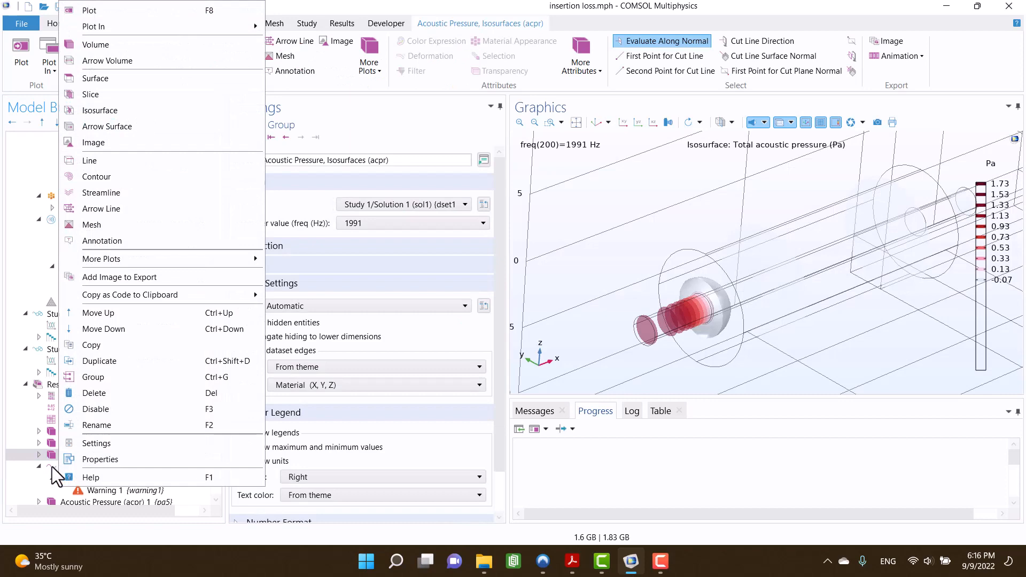
left_click(60, 466)
right_click(65, 468)
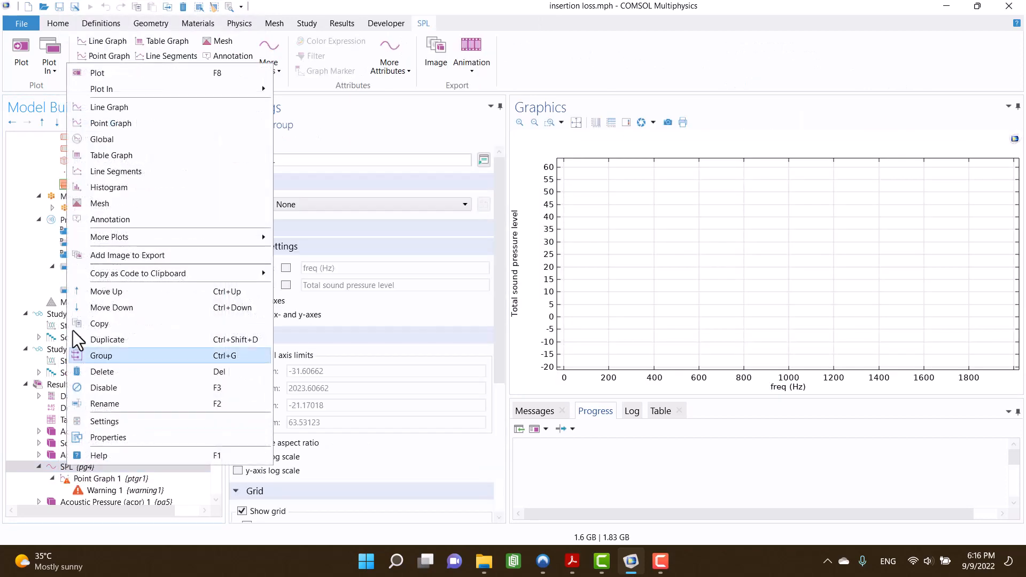
left_click(91, 479)
right_click(88, 478)
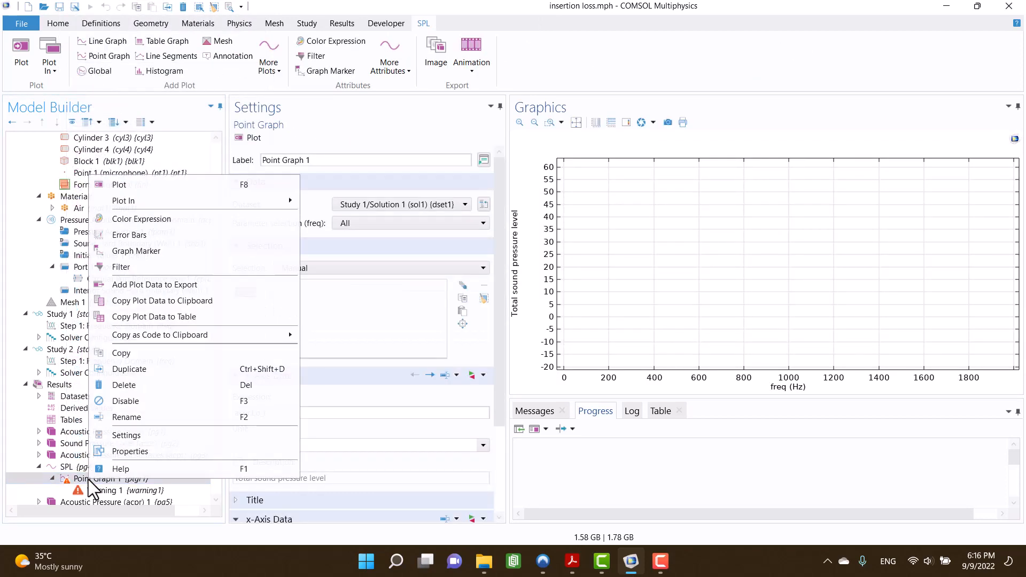
left_click(140, 369)
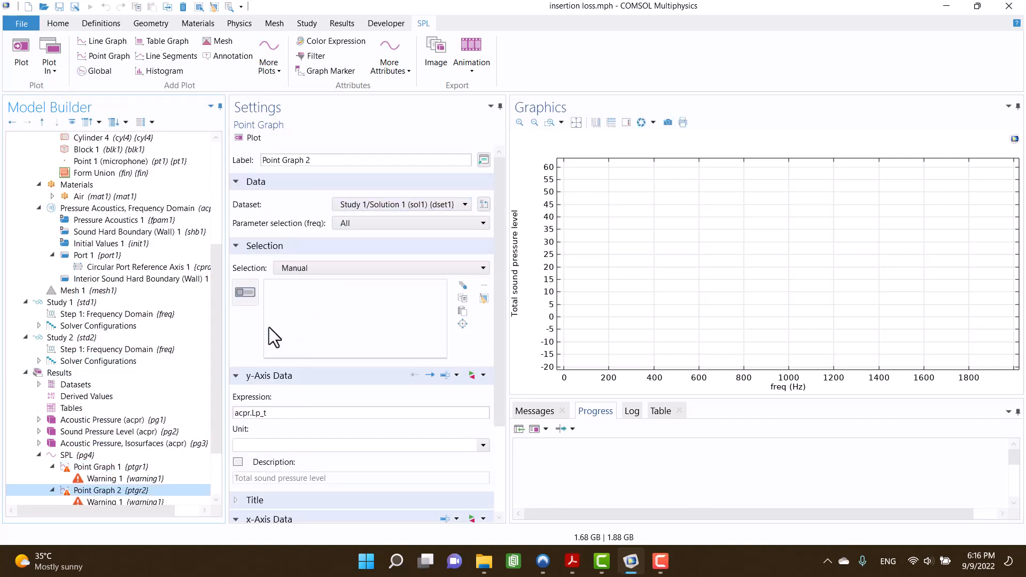
Assign microphone point 41 and dataset Study 2/Solution 2 to Point Graph 2 and plot it.
left_click(251, 283)
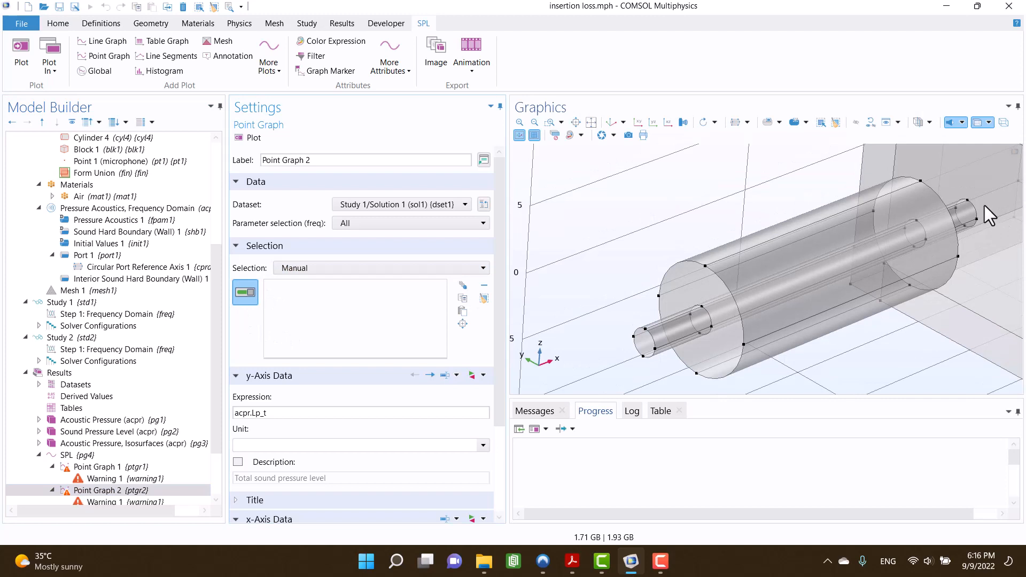
scroll(764, 303, "up", 3)
left_click(844, 270)
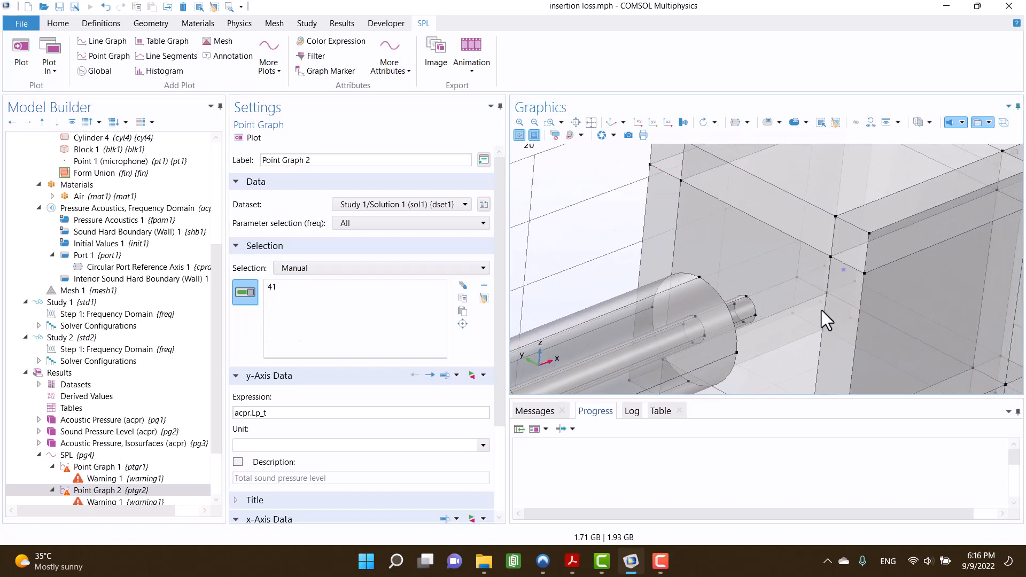
left_click_drag(823, 310, 782, 310)
left_click(361, 208)
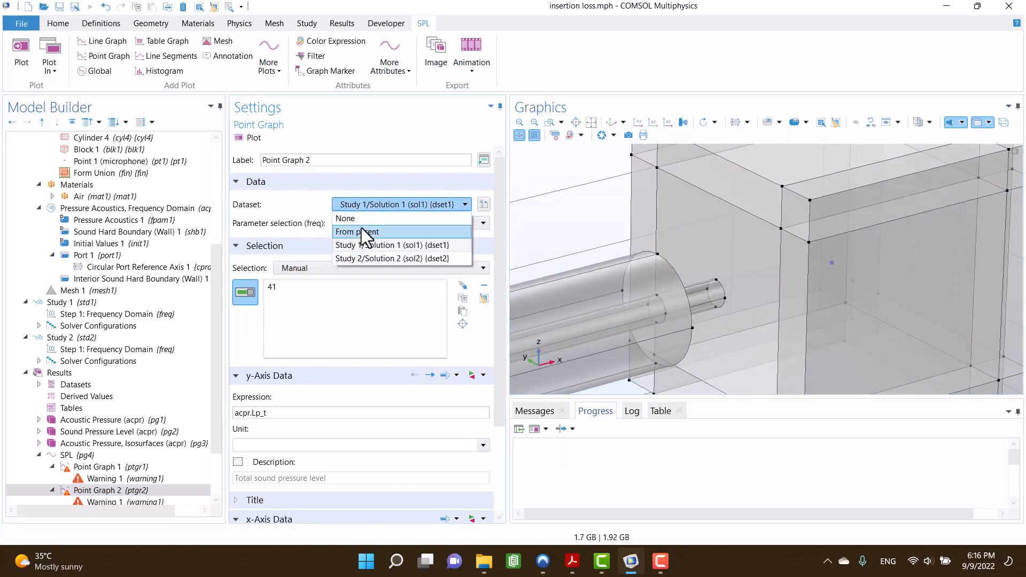
left_click(370, 259)
left_click(250, 138)
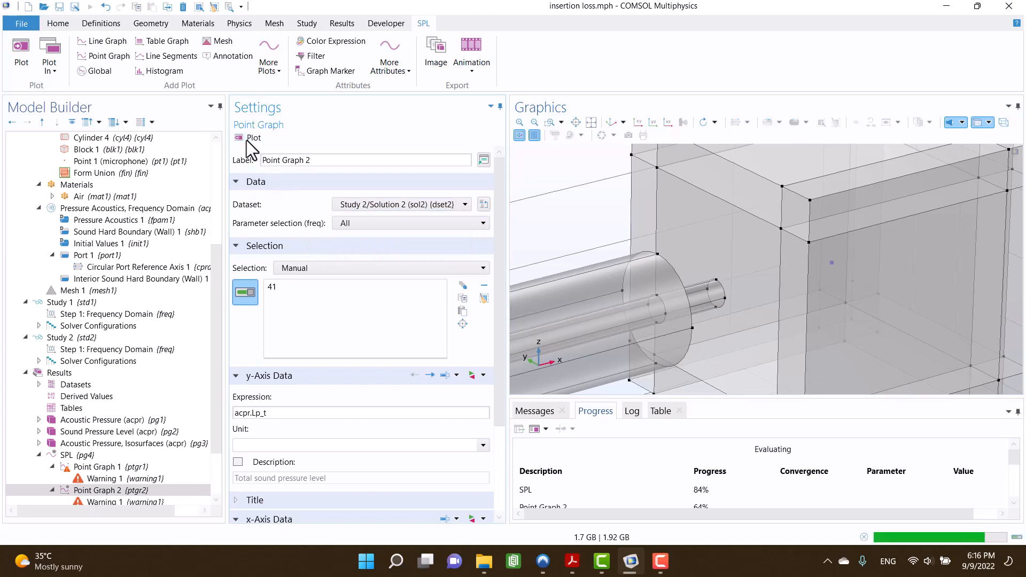
Select microphone point 41 for Point Graph 1 and plot both studies' SPL curves together.
left_click(97, 467)
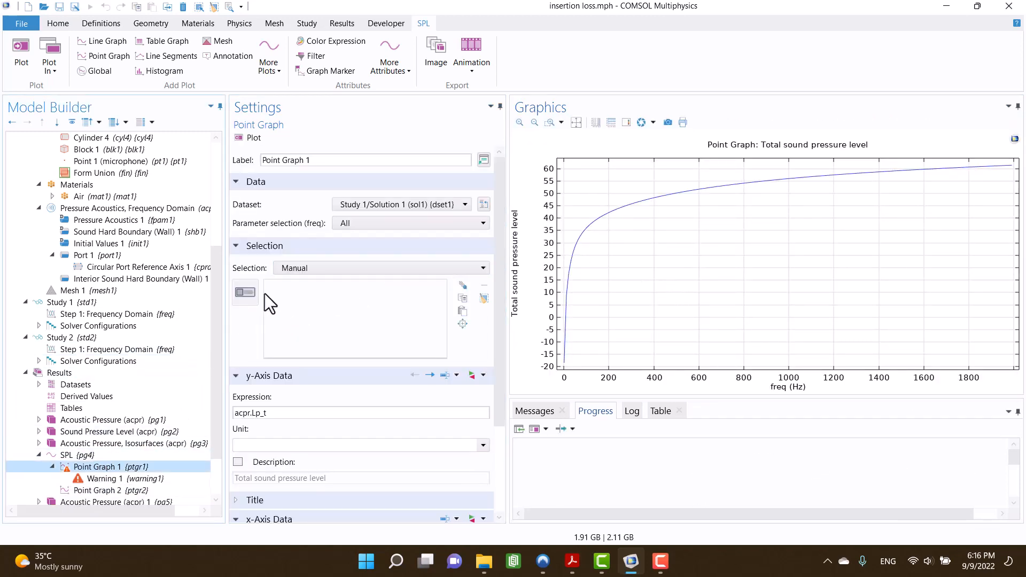
left_click(246, 293)
left_click(832, 263)
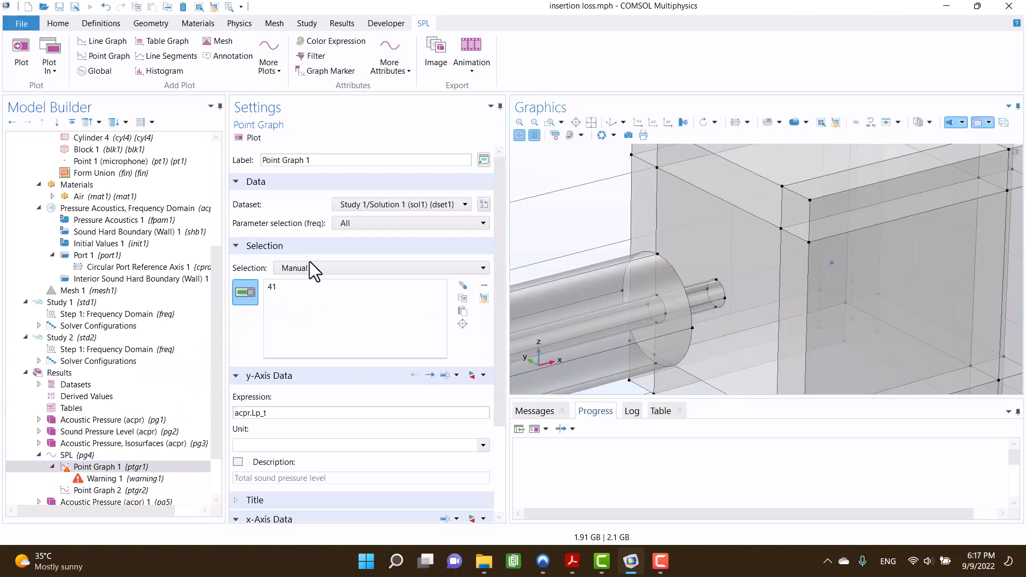
left_click(247, 138)
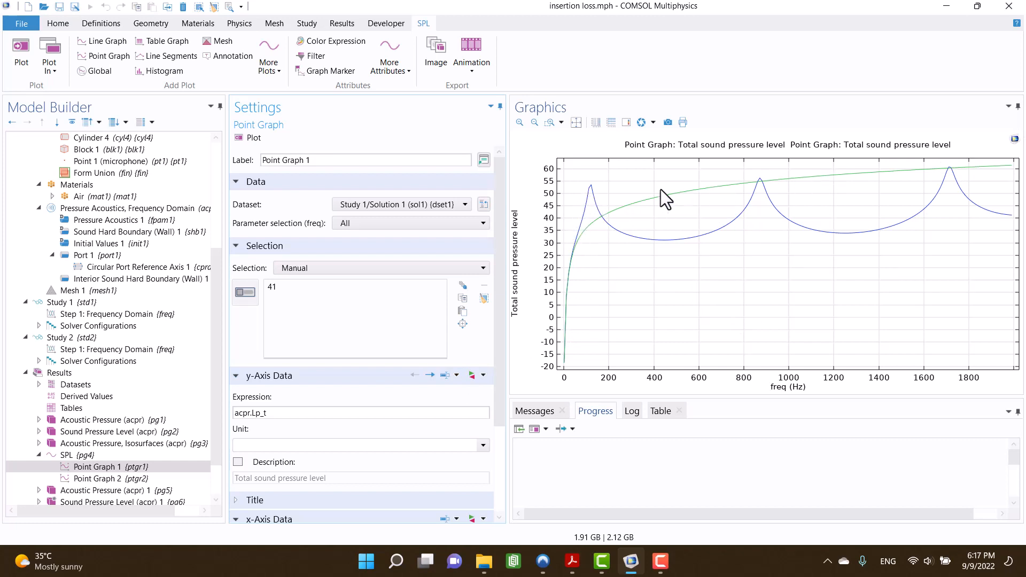
Add a Plot export node under Results with SPL as its plot group, using Point Graph 1.
scroll(138, 401, "down", 2)
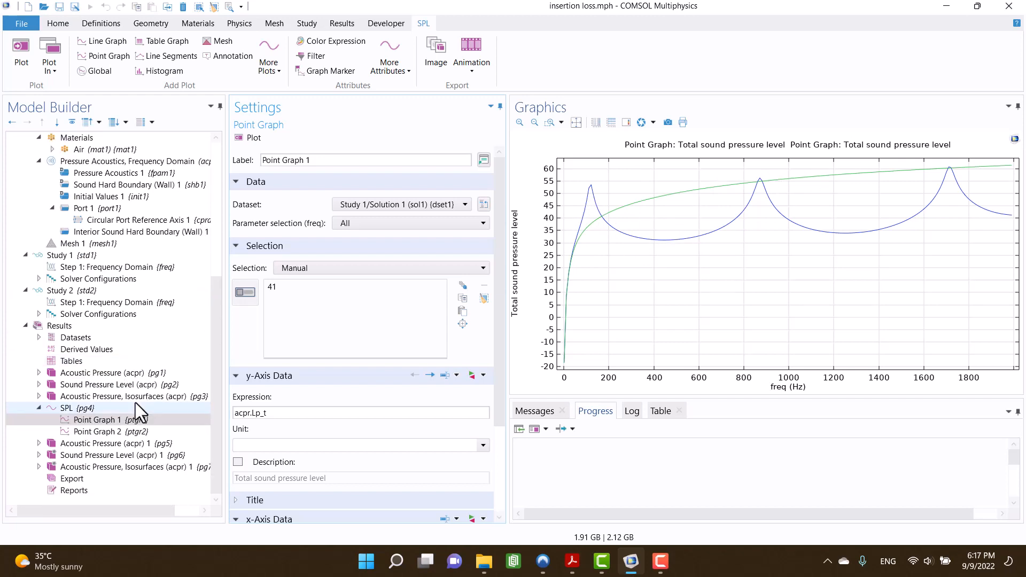
left_click(67, 481)
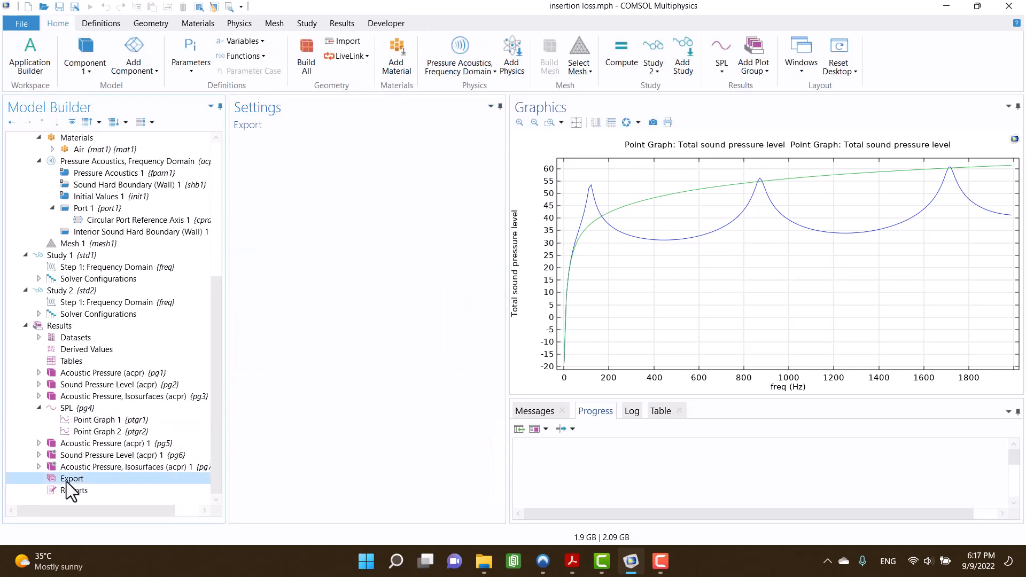
right_click(66, 483)
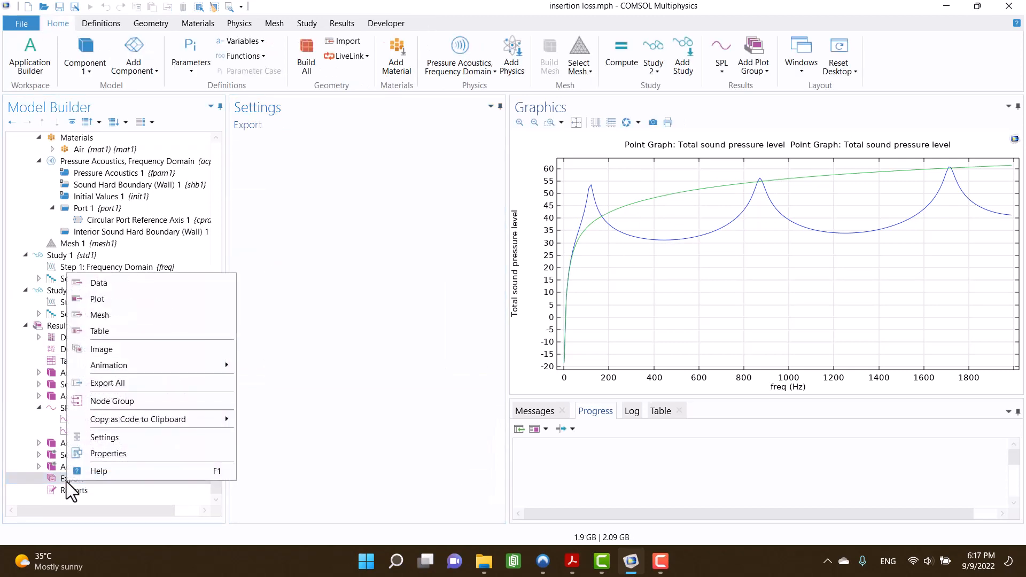
left_click(110, 298)
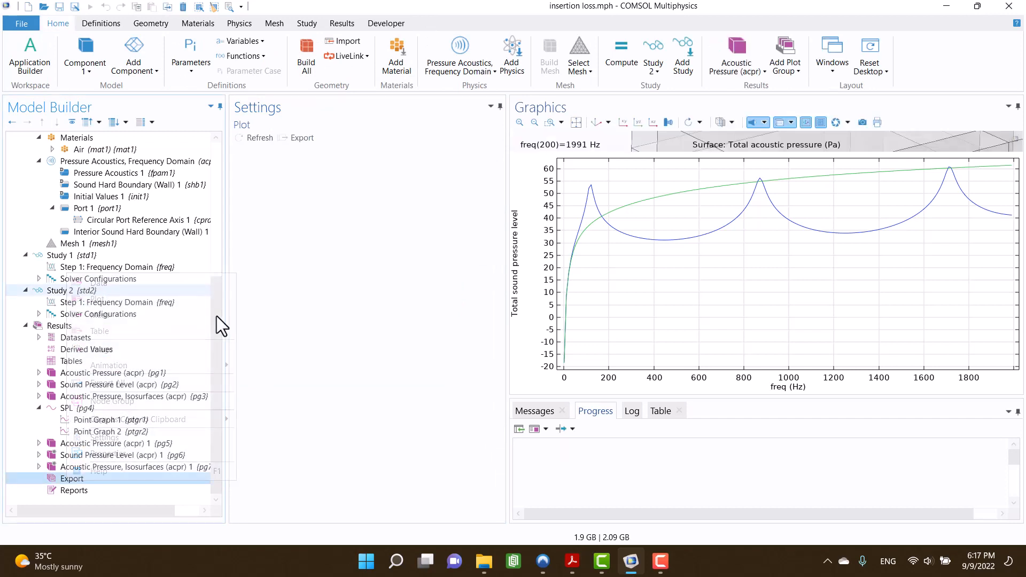
left_click(326, 206)
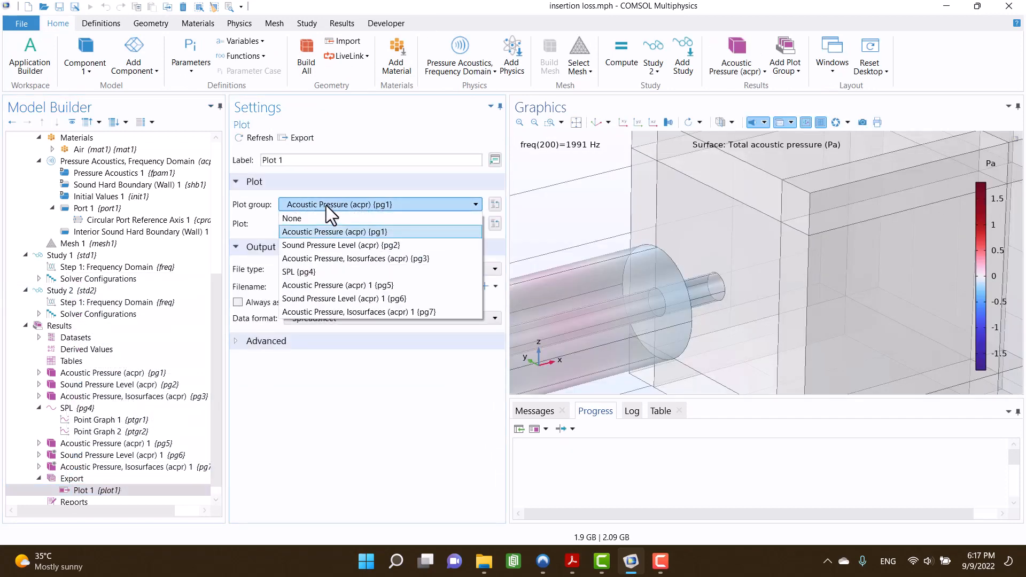
left_click(301, 268)
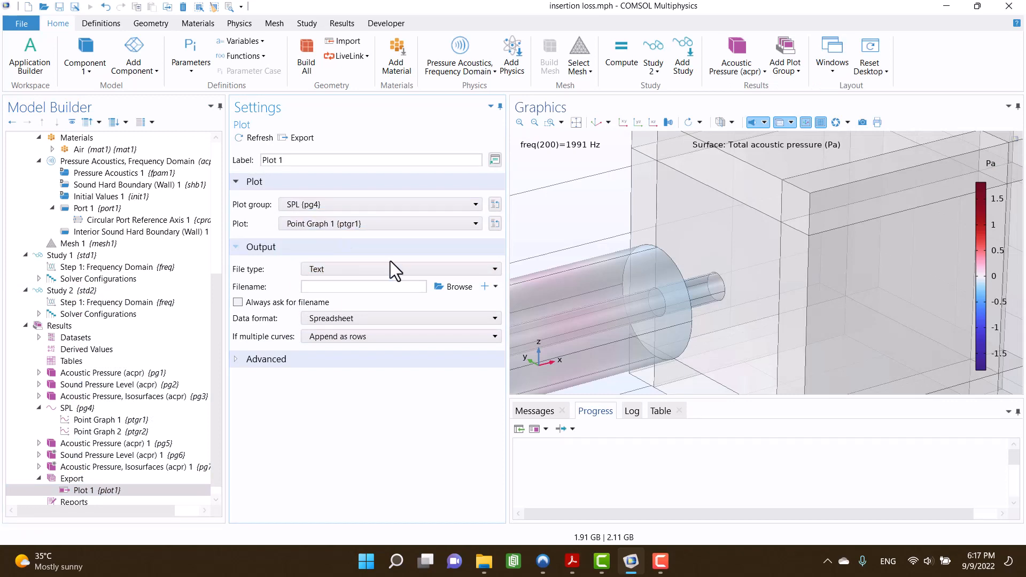
Create a folder named tut on the Desktop and open it as the location for the exported plot data.
left_click(446, 287)
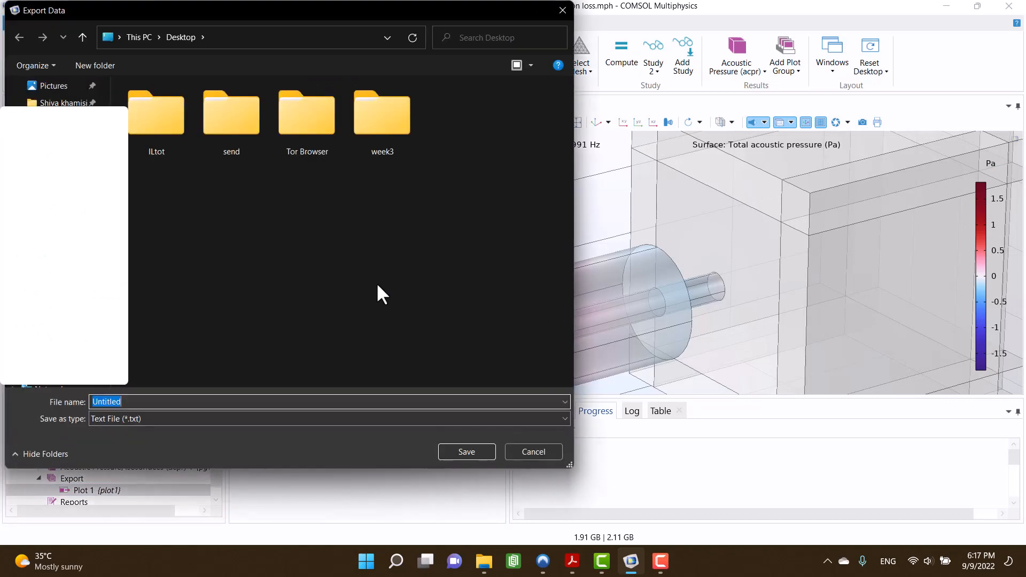
left_click(382, 246)
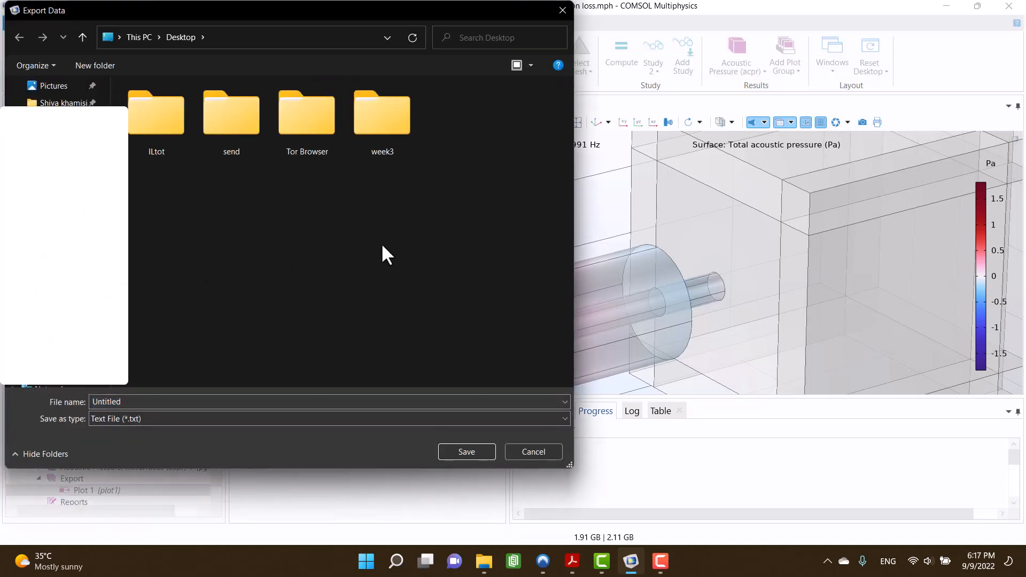
key("ctrl+shift+n")
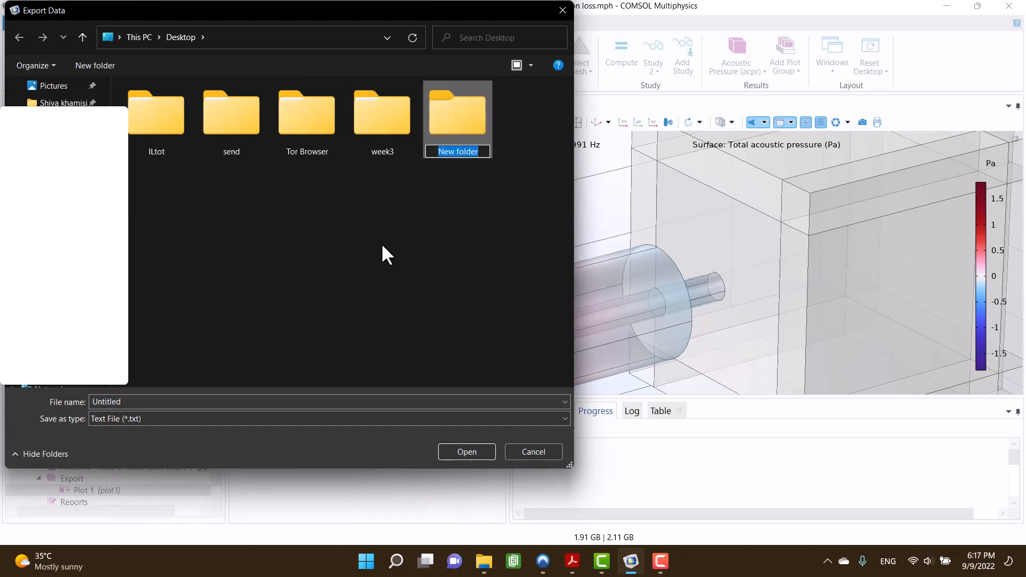
type("t")
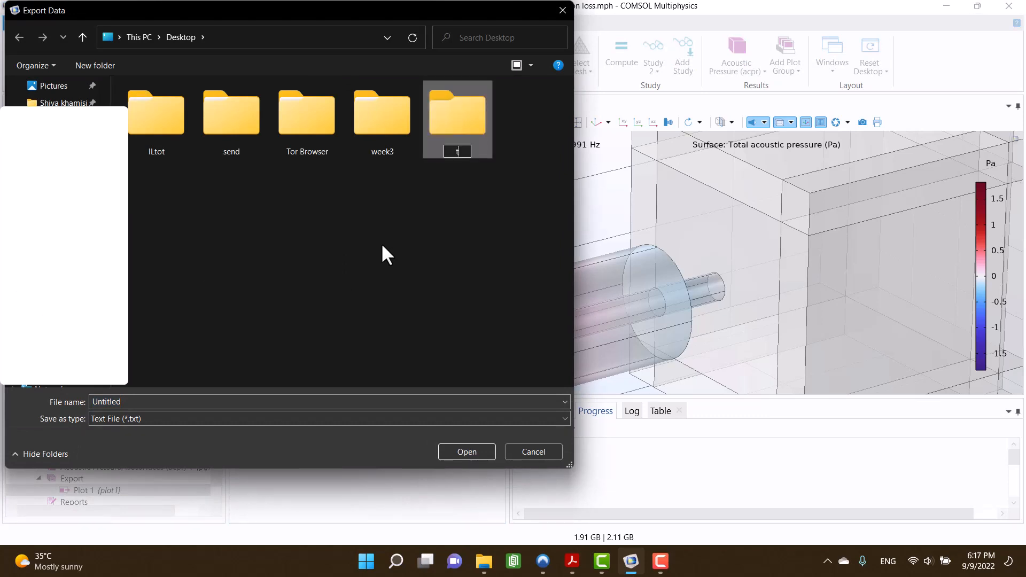
type("ut")
key("Return")
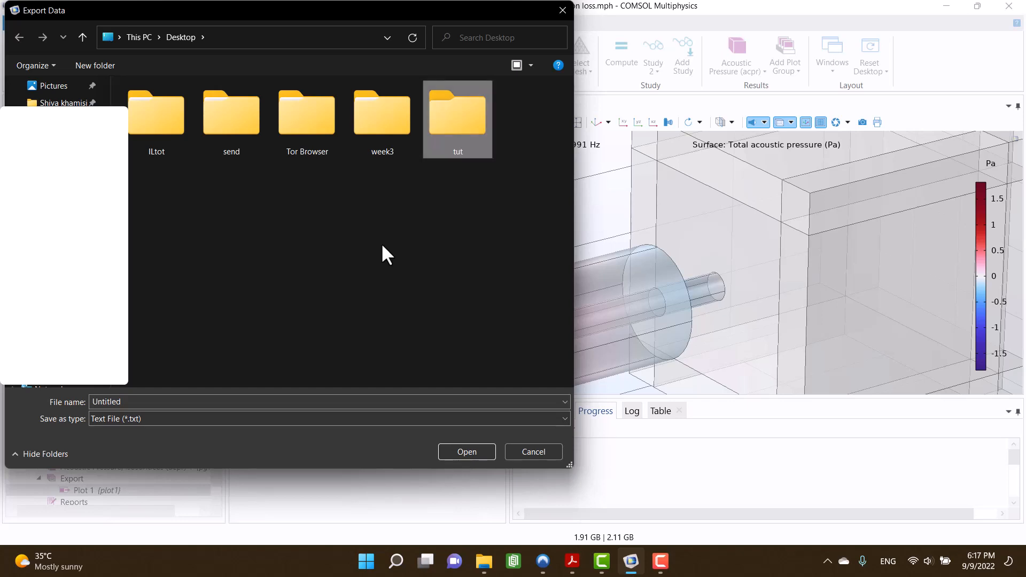
key("Return")
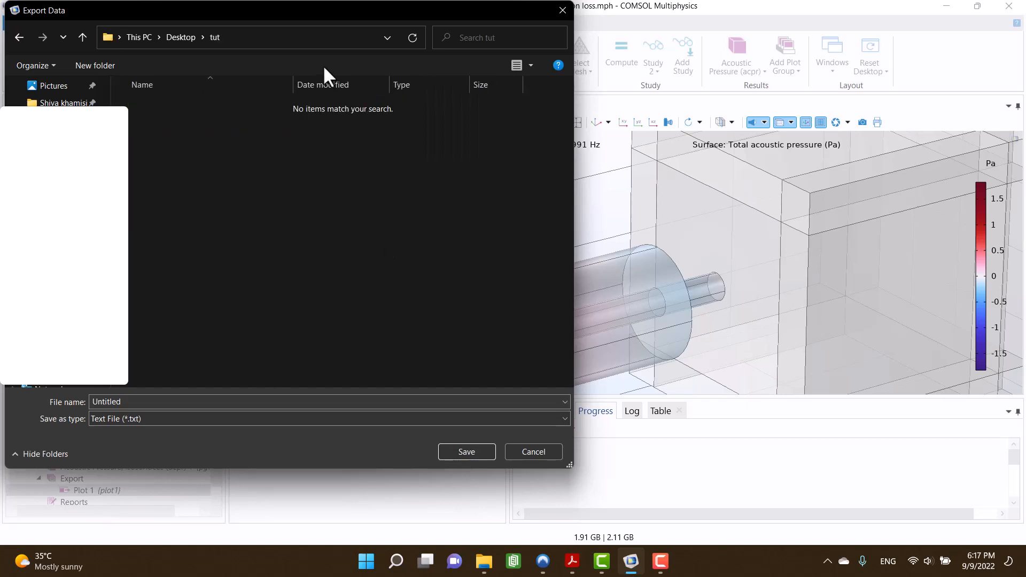
Name the output text file SPL1 in the tut folder and export the Point Graph 1 data.
left_click_drag(323, 11, 708, 36)
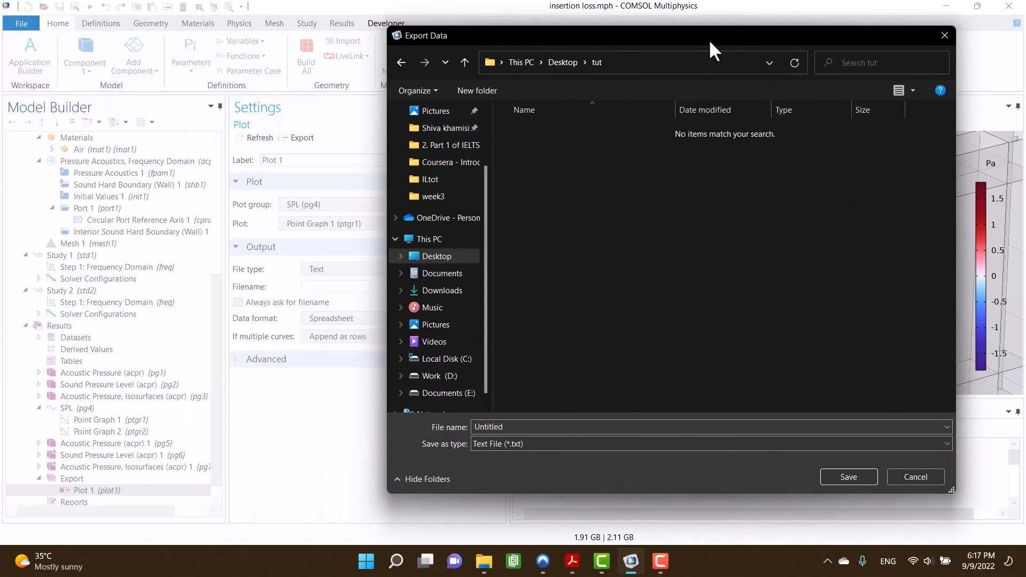
double_click(570, 425)
type("SPL")
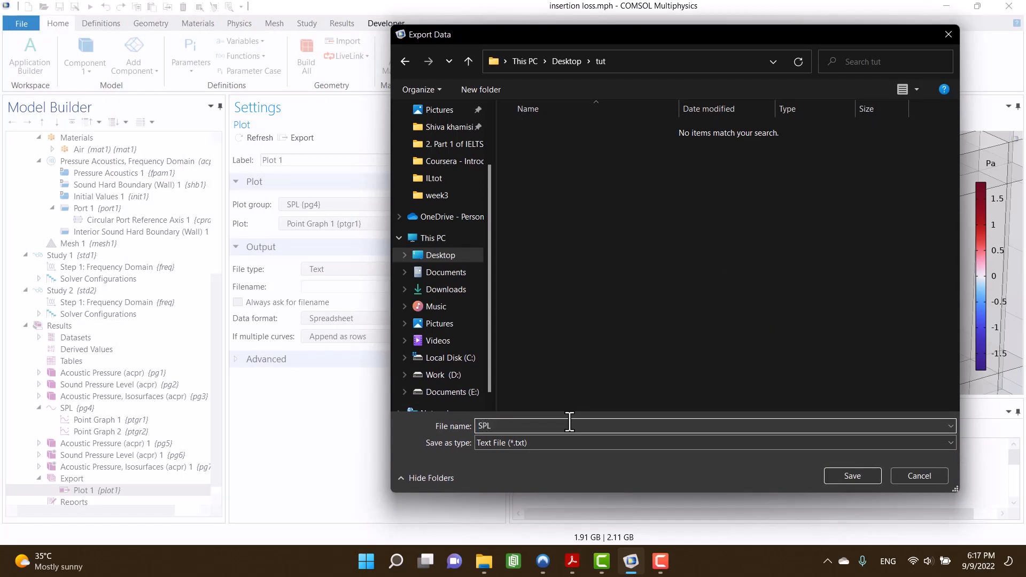
type("1")
left_click(848, 478)
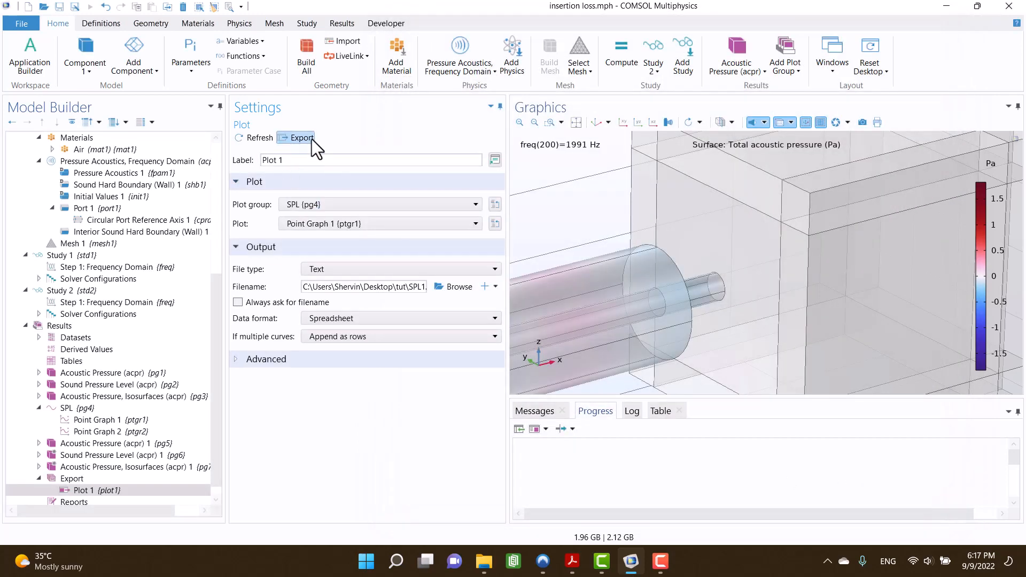
left_click(310, 139)
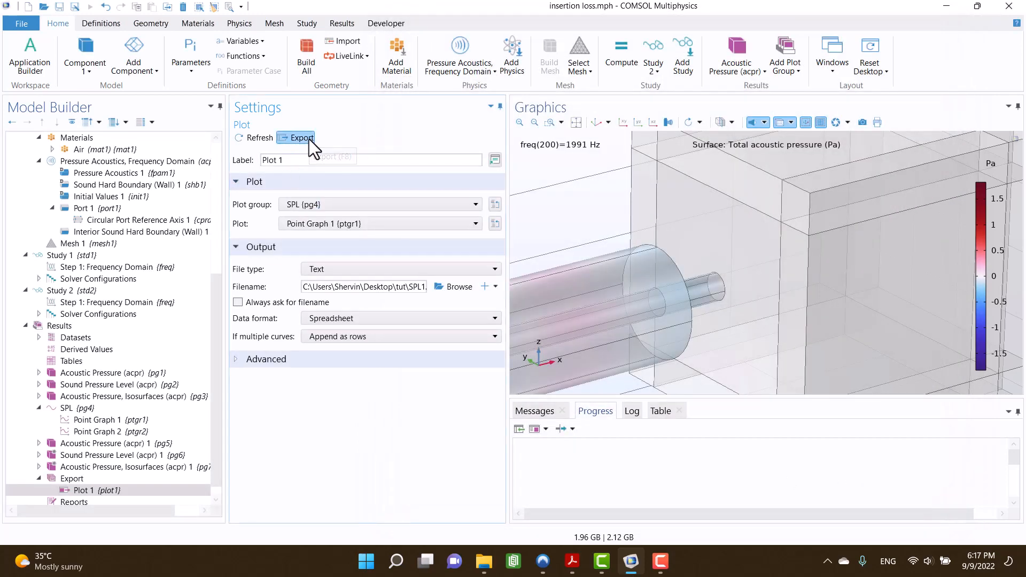
Switch the export's source plot to Point Graph 2 and set its output text file to SPL2 in the tut folder.
left_click(339, 222)
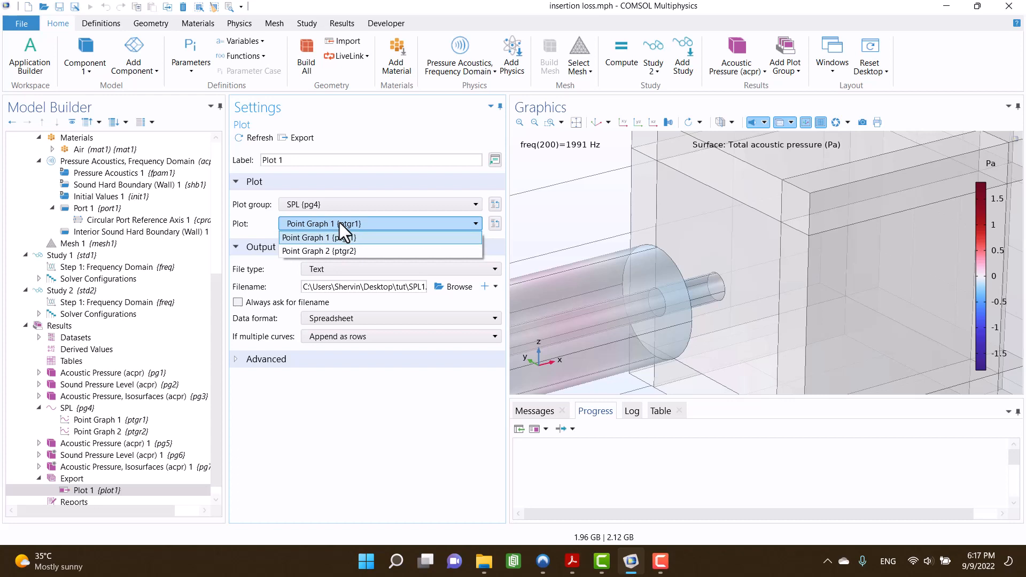
left_click(341, 253)
left_click(460, 288)
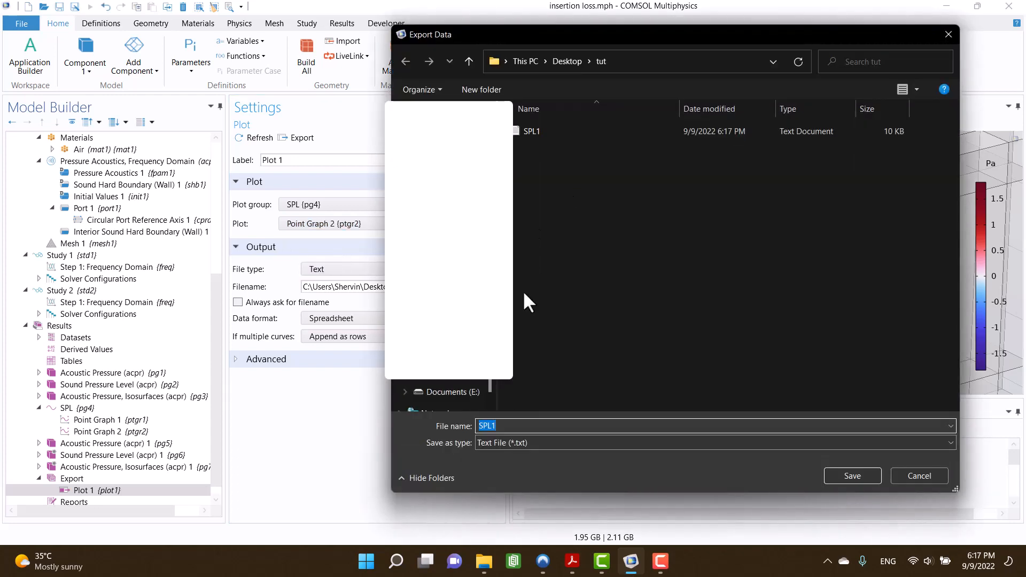
left_click(532, 426)
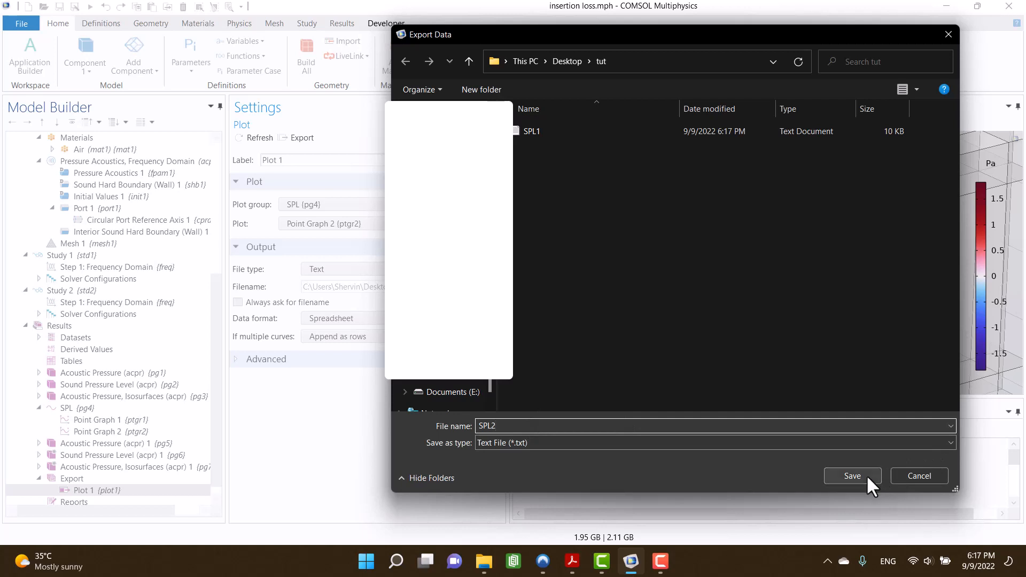
left_click(853, 476)
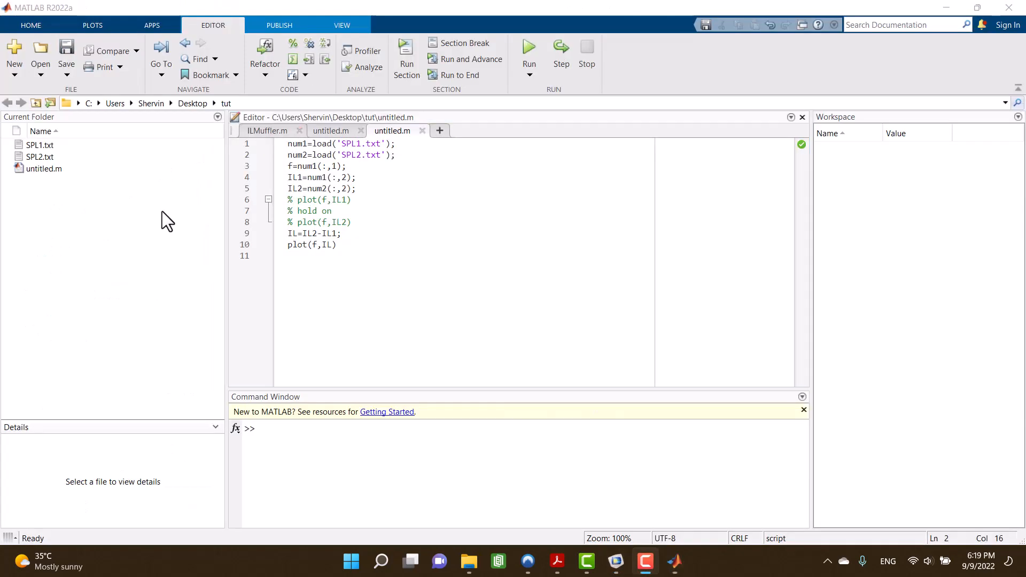
In MATLAB, close ILMuffler.m and the extra untitled.m, then run the untitled.m script that plots IL from SPL1.txt and SPL2.txt.
left_click(162, 210)
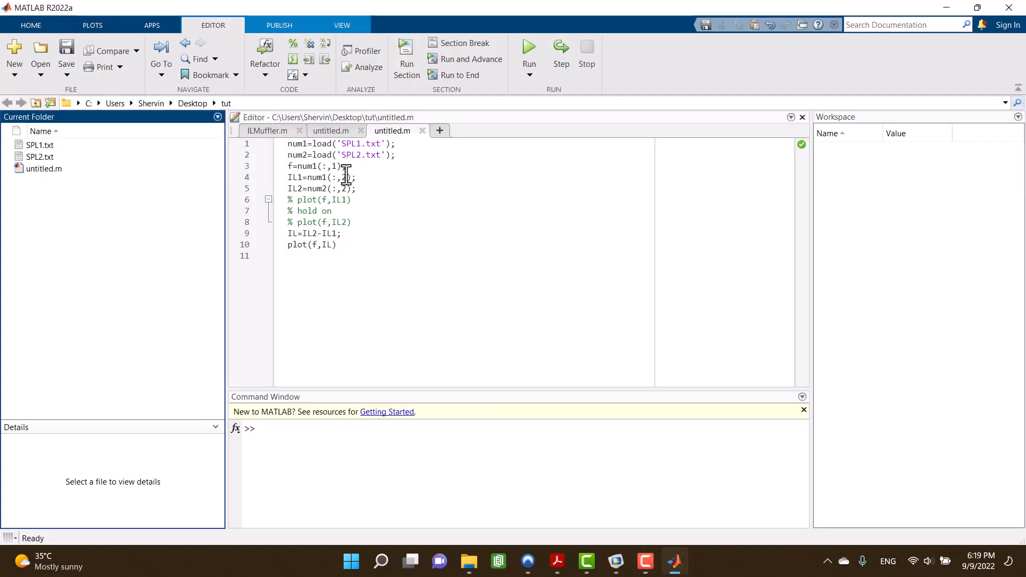
left_click(299, 131)
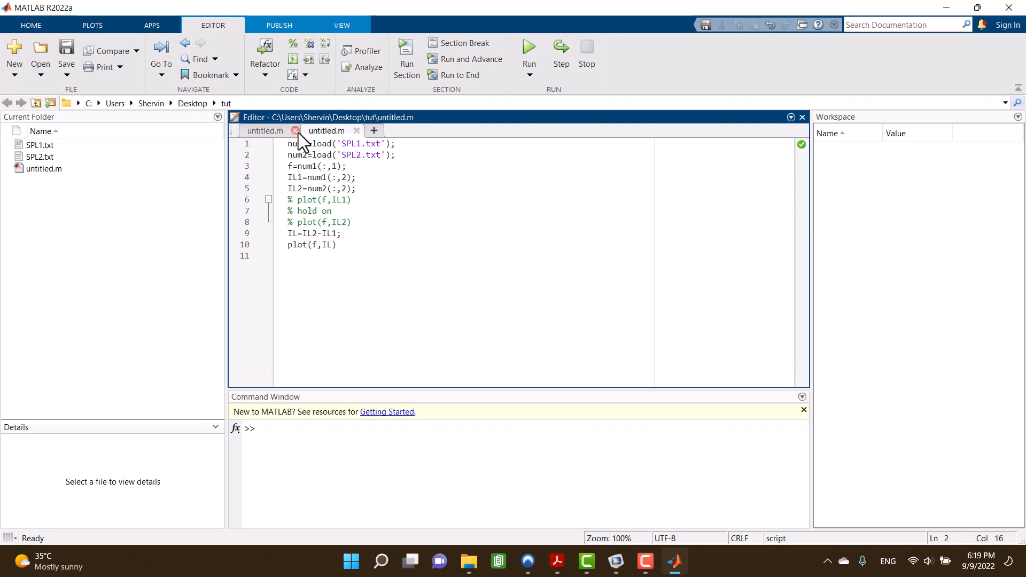
left_click(295, 131)
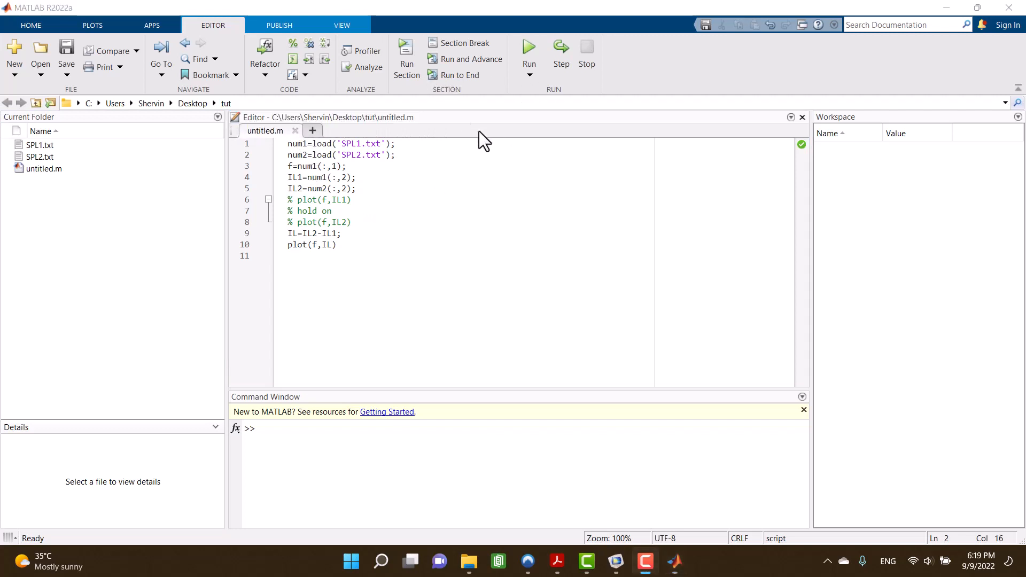
left_click(528, 49)
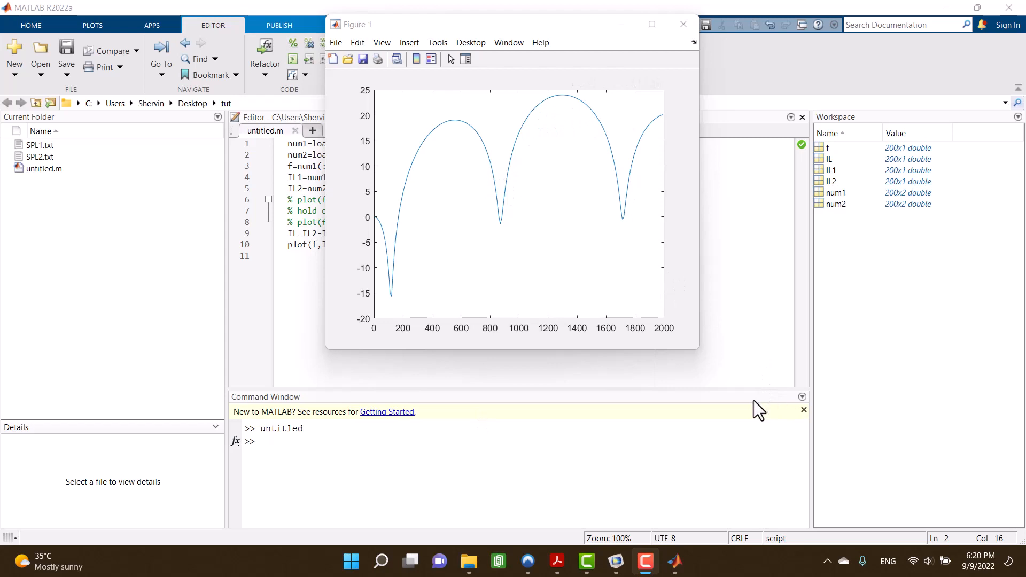
Save the insertion-loss figure as a JPEG image named untitled in the tut folder.
left_click(334, 43)
left_click(333, 43)
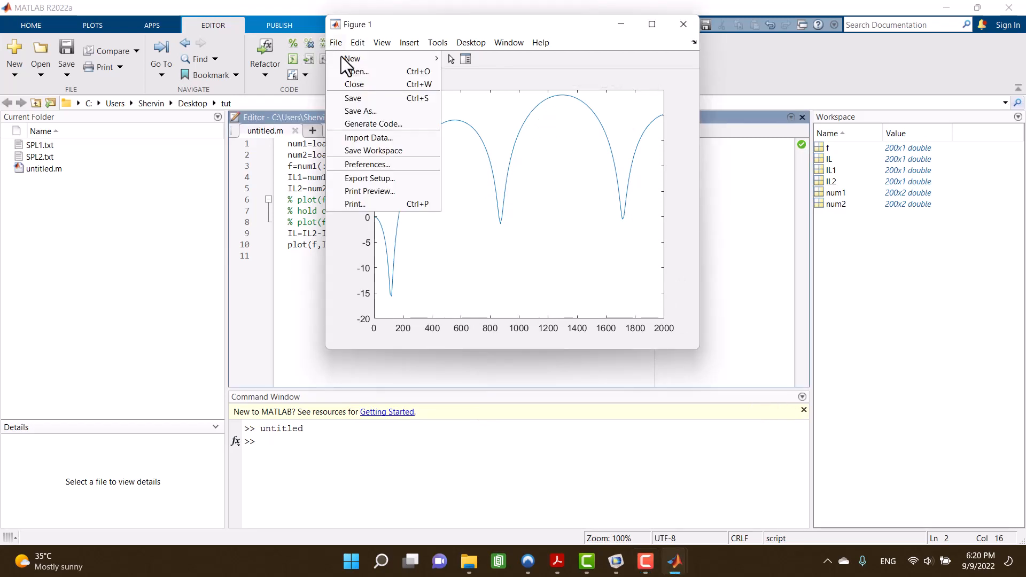
left_click(358, 111)
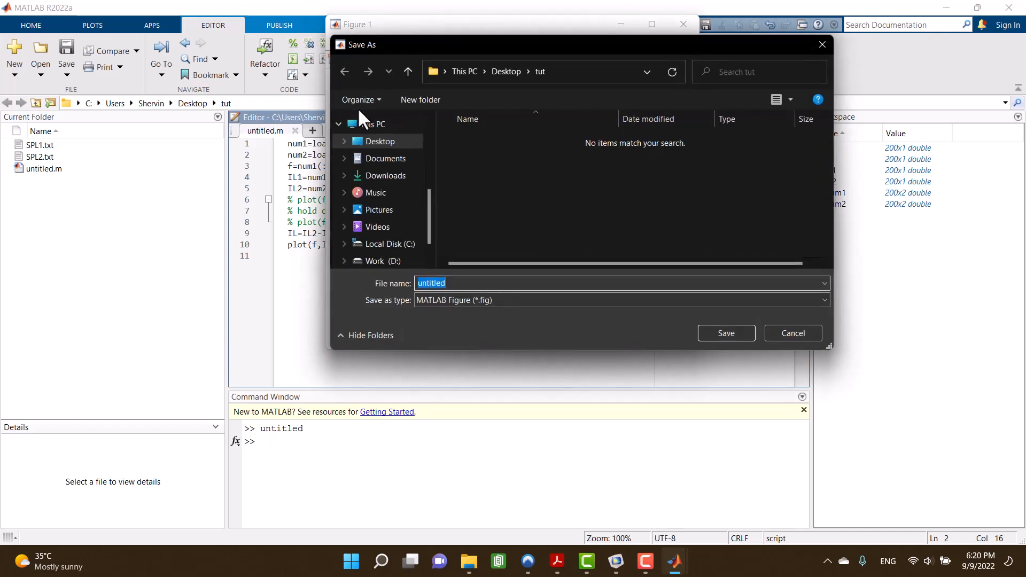
left_click(456, 301)
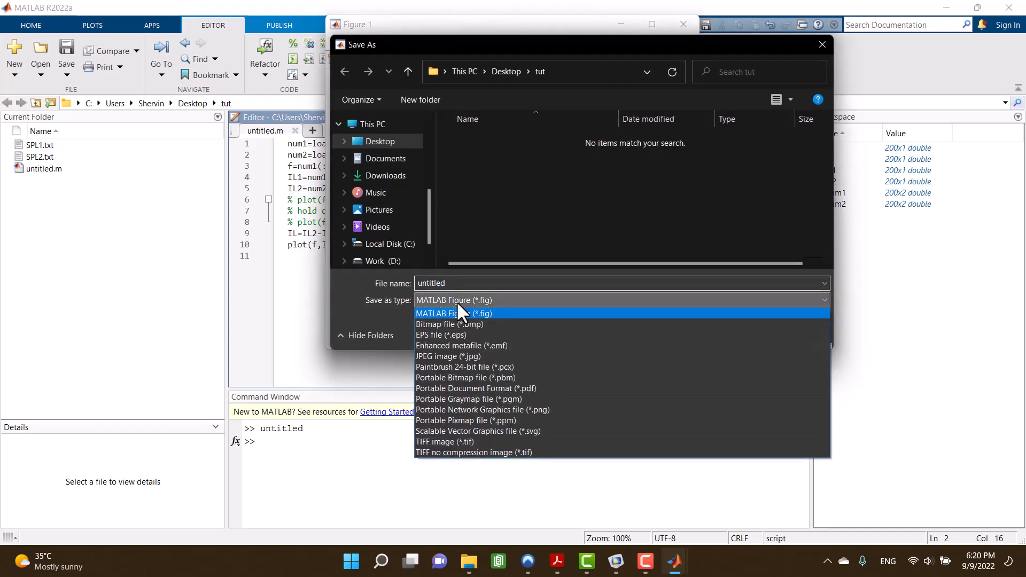
left_click(450, 355)
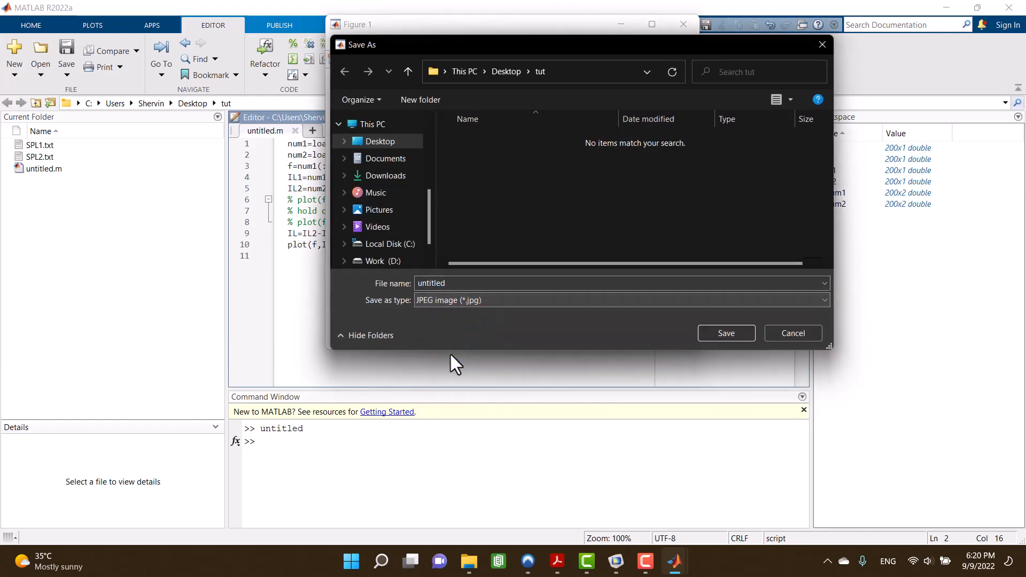
left_click(726, 332)
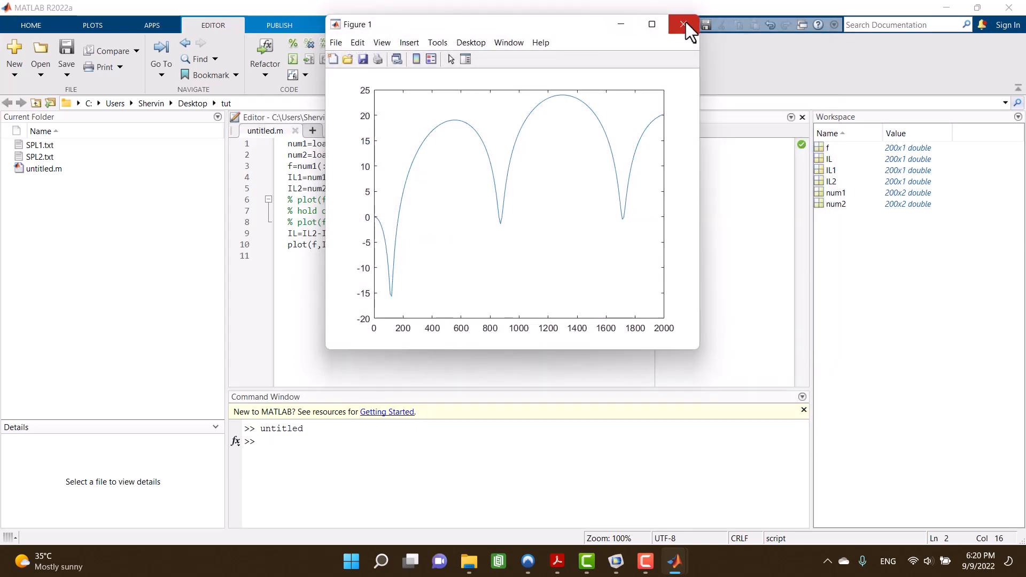
Browse to the Desktop's ILtot folder, close the untitled.m scripts and open ILMuffler.m.
left_click(190, 104)
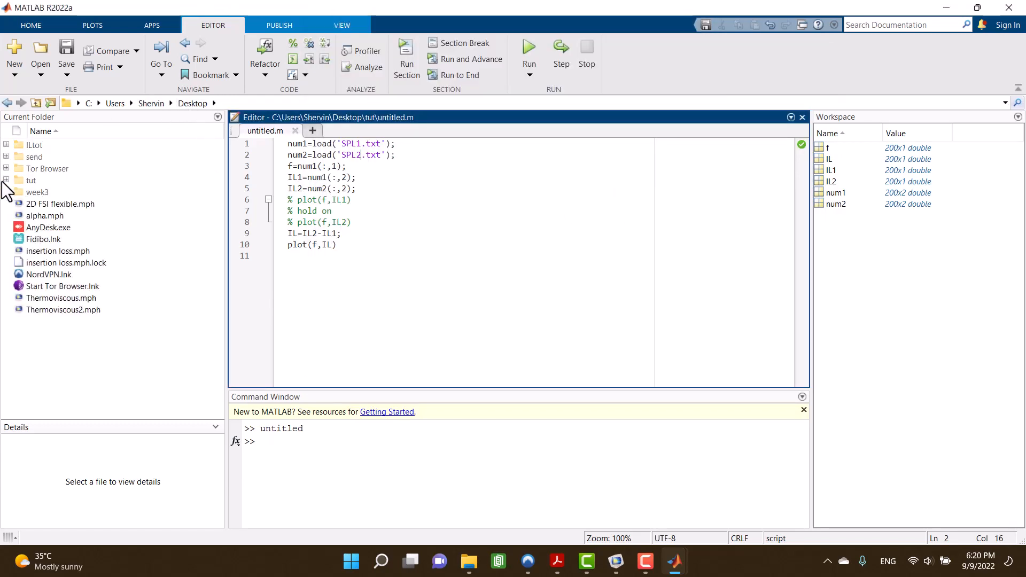
double_click(28, 146)
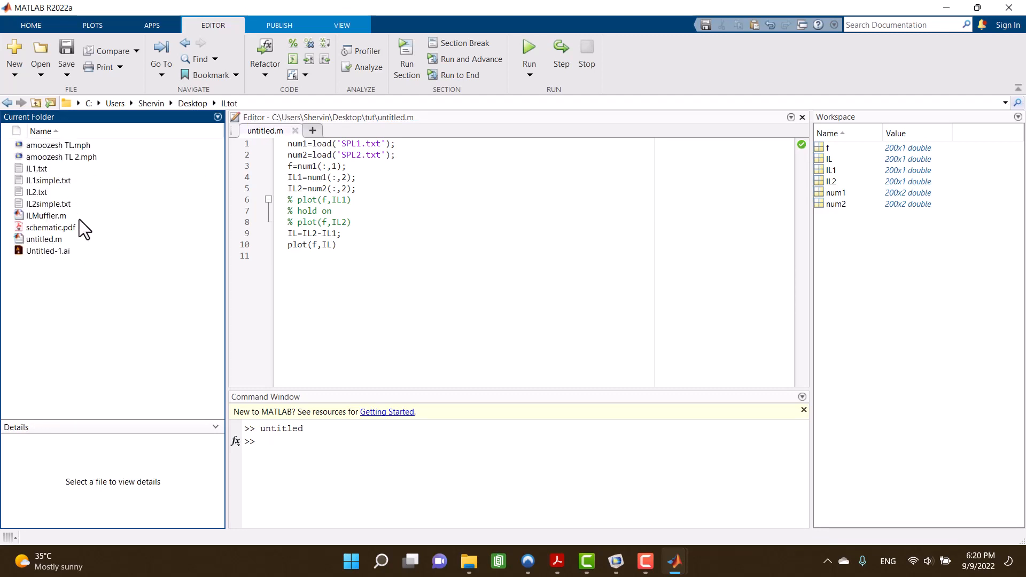
double_click(40, 239)
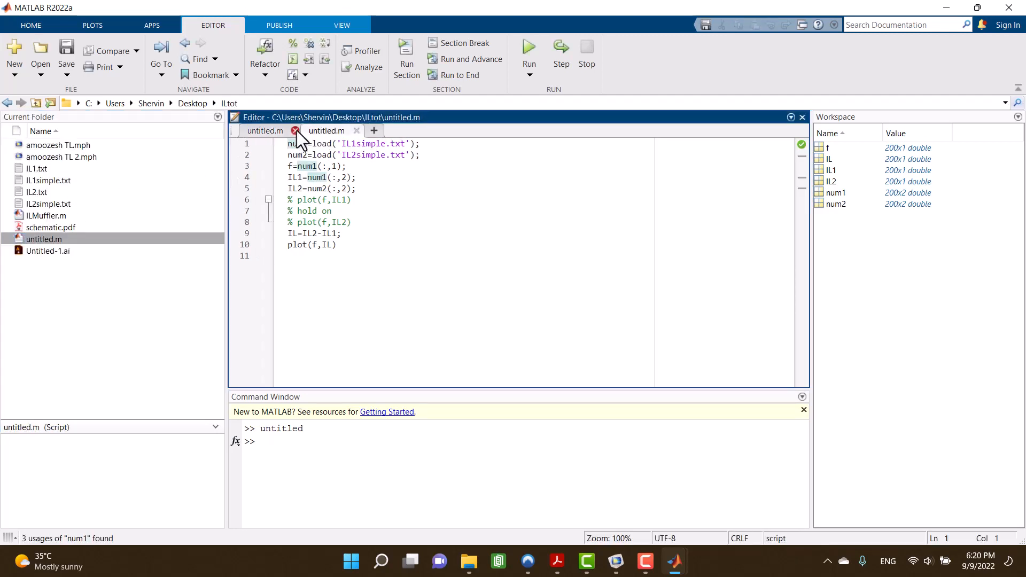
left_click(295, 131)
left_click(297, 130)
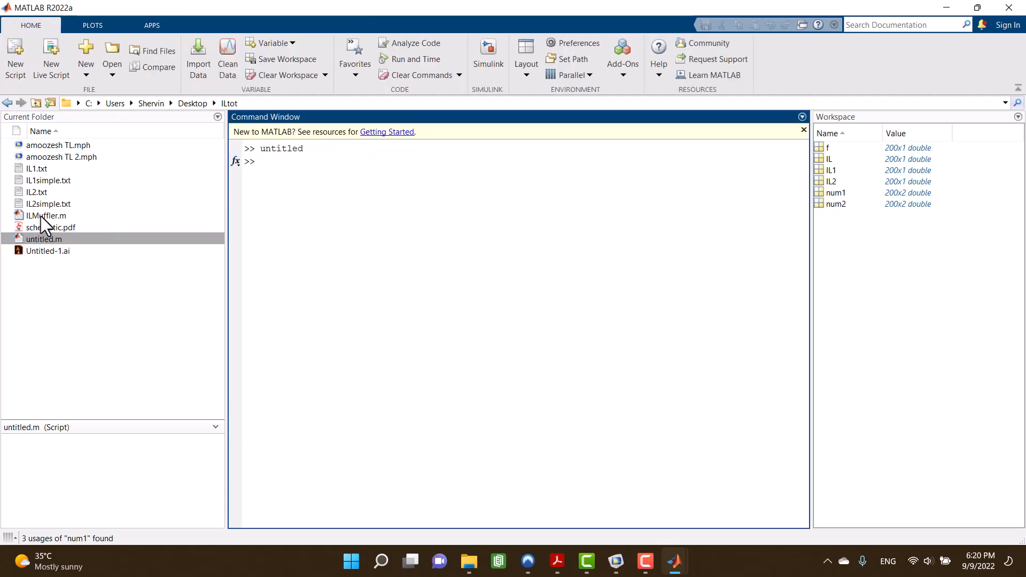
double_click(40, 216)
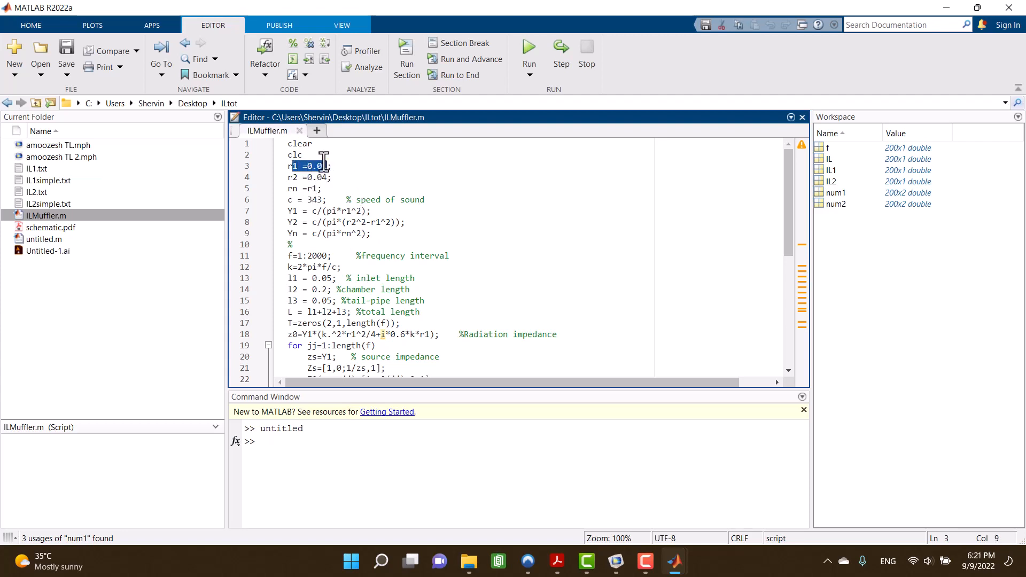
Review the radii, speed of sound and pipe lengths in ILMuffler.m, then run it and bring up its TL and IL figure.
left_click(303, 168)
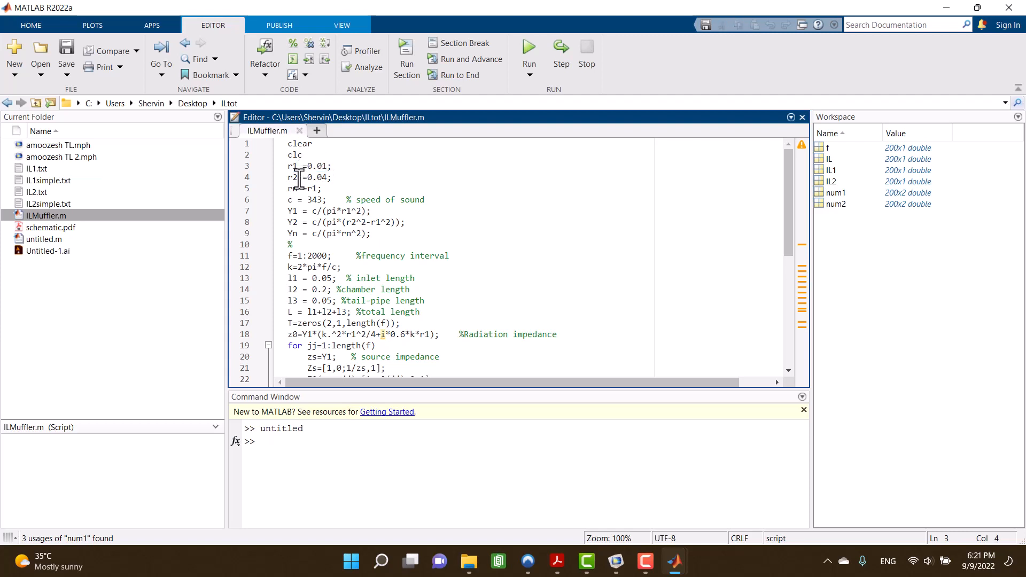
left_click_drag(298, 177, 319, 201)
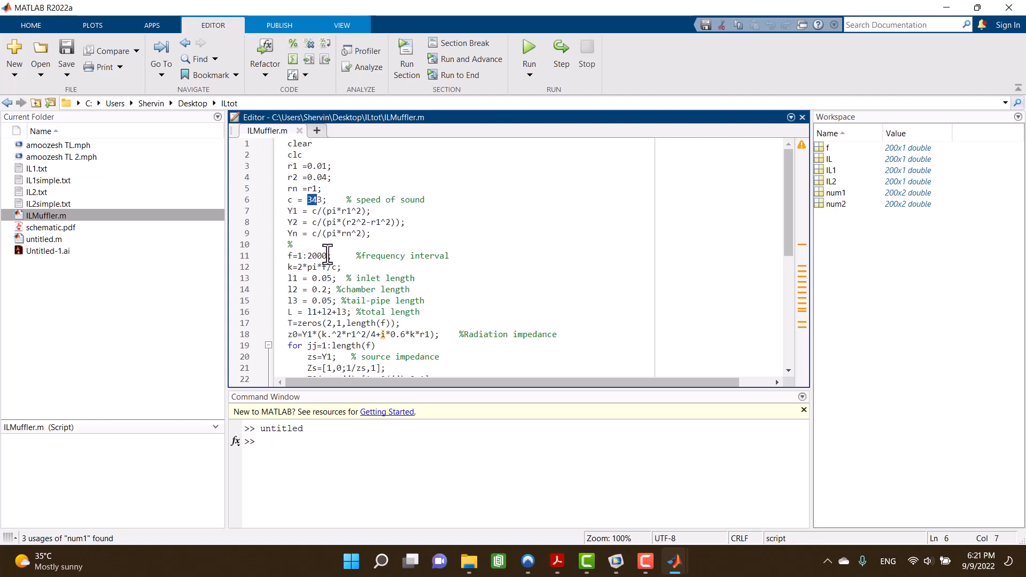
left_click_drag(317, 278, 327, 279)
left_click(321, 296)
scroll(416, 278, "down", 6)
left_click(531, 51)
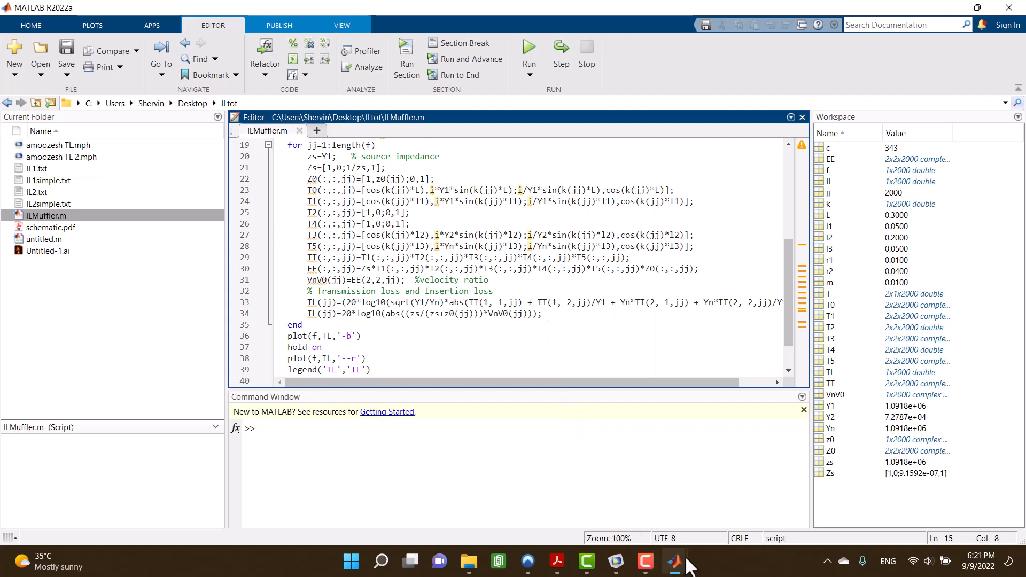
mouse_move(676, 562)
left_click(730, 511)
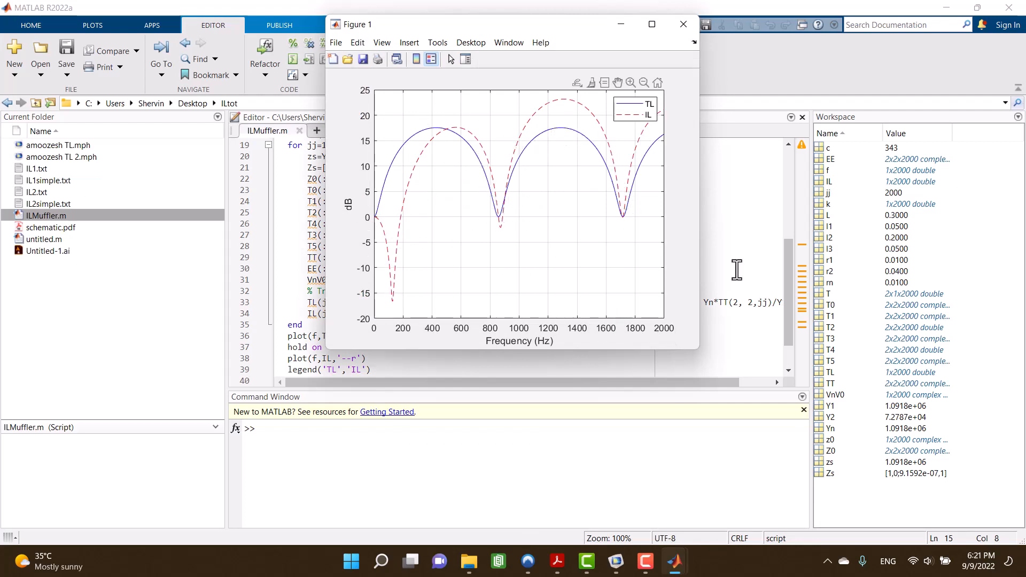
Open untitled.jpg from the tut folder and place it beside the analytical TL and IL figure to compare the insertion-loss curves.
left_click(948, 8)
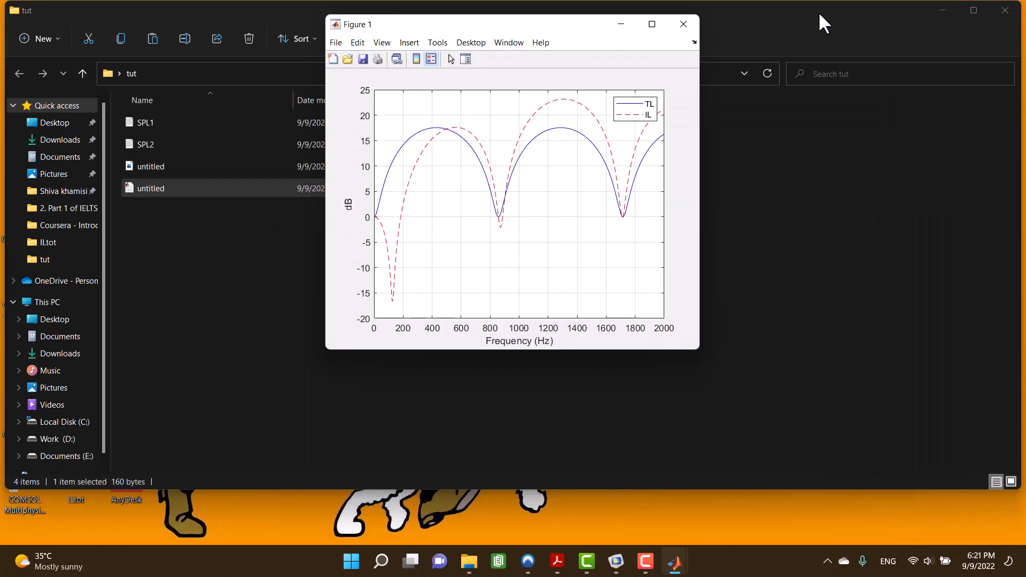
left_click(157, 166)
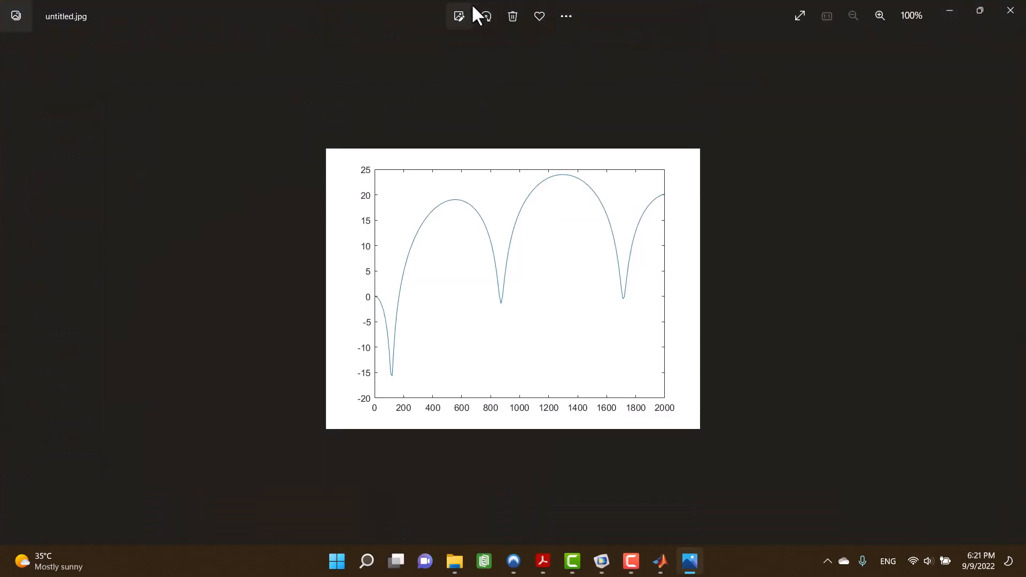
double_click(390, 10)
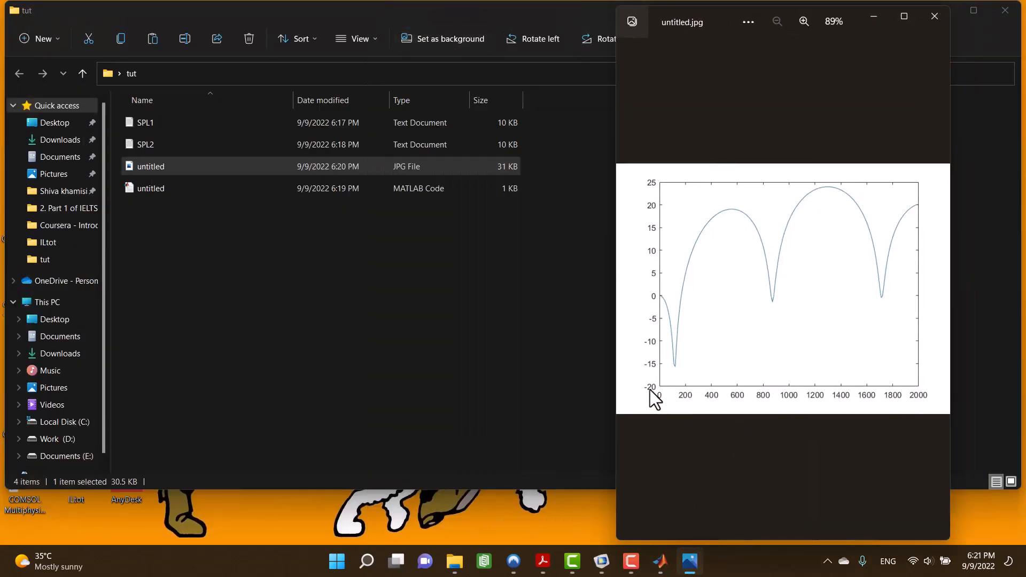
mouse_move(663, 561)
left_click(719, 511)
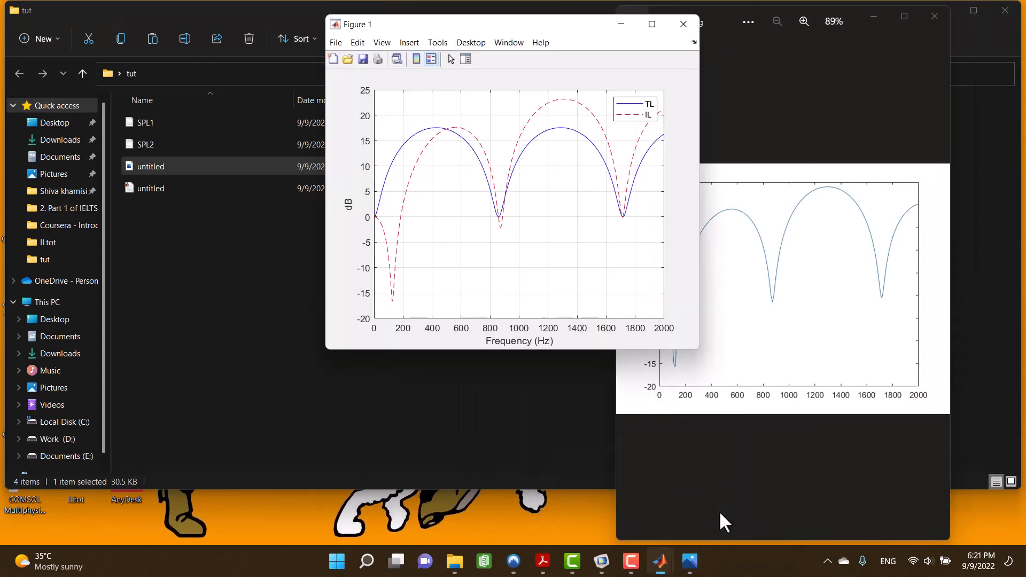
left_click_drag(522, 27, 381, 71)
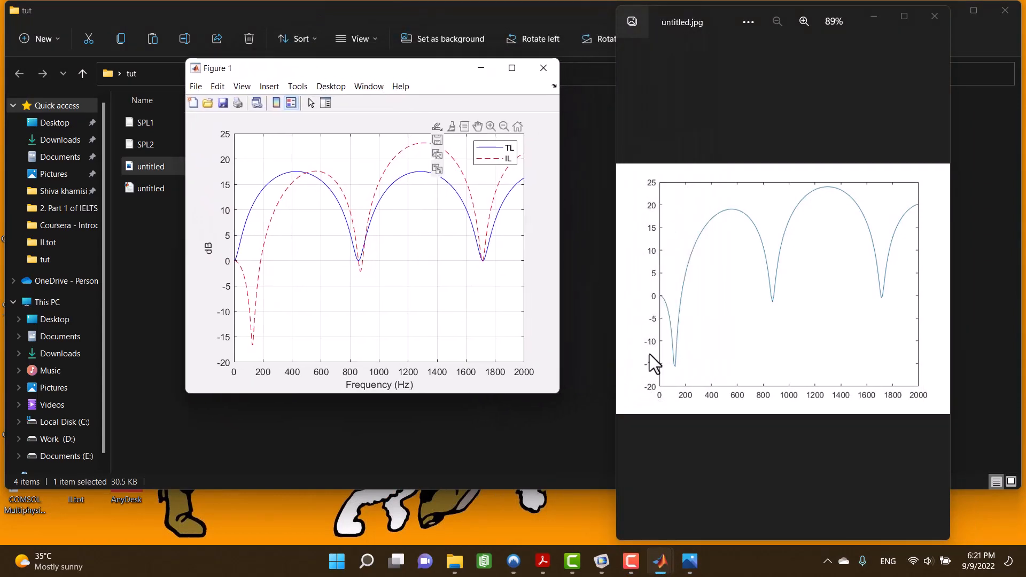